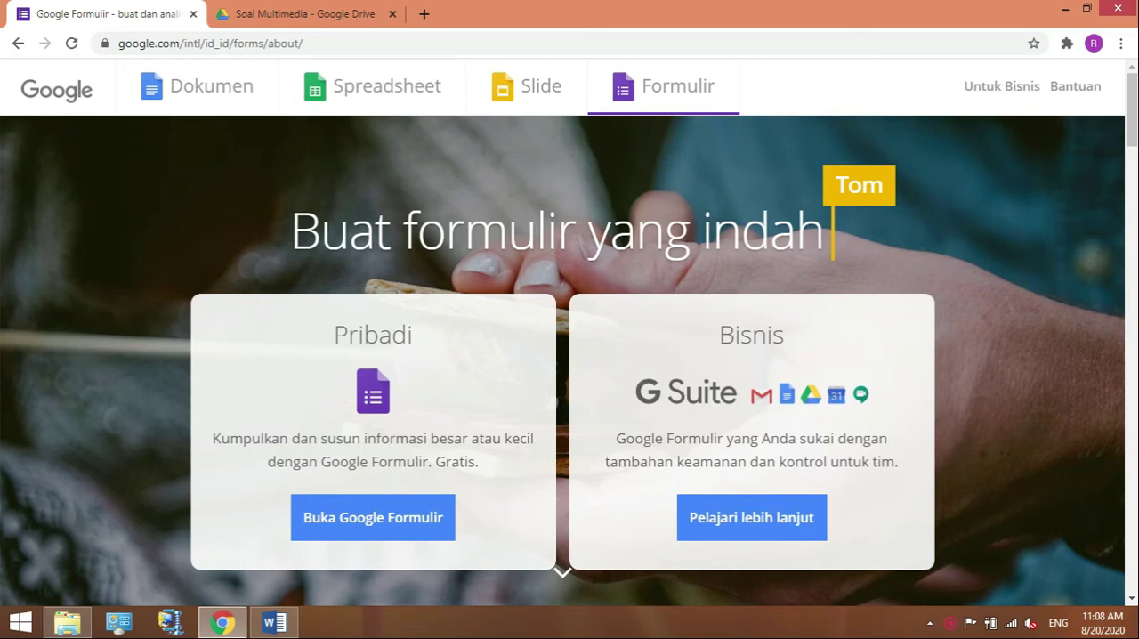
Switch to the Contoh Ulangan document in Word and apply A. B. C. numbering to the first question's four answers, Grafis through Ilustrator.
click(287, 624)
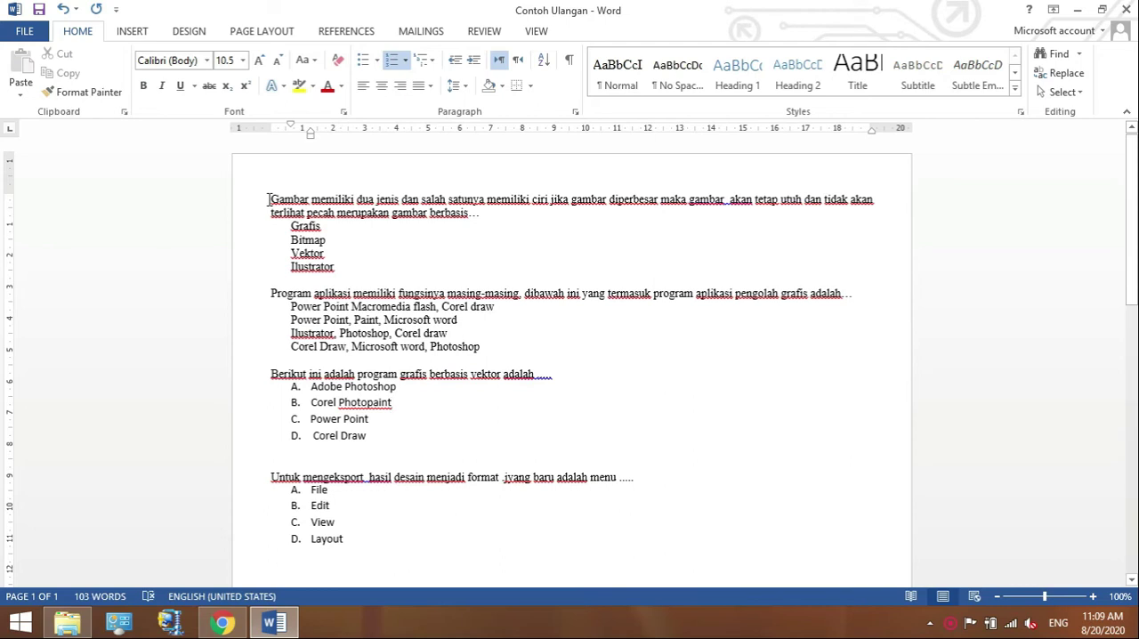
click(286, 226)
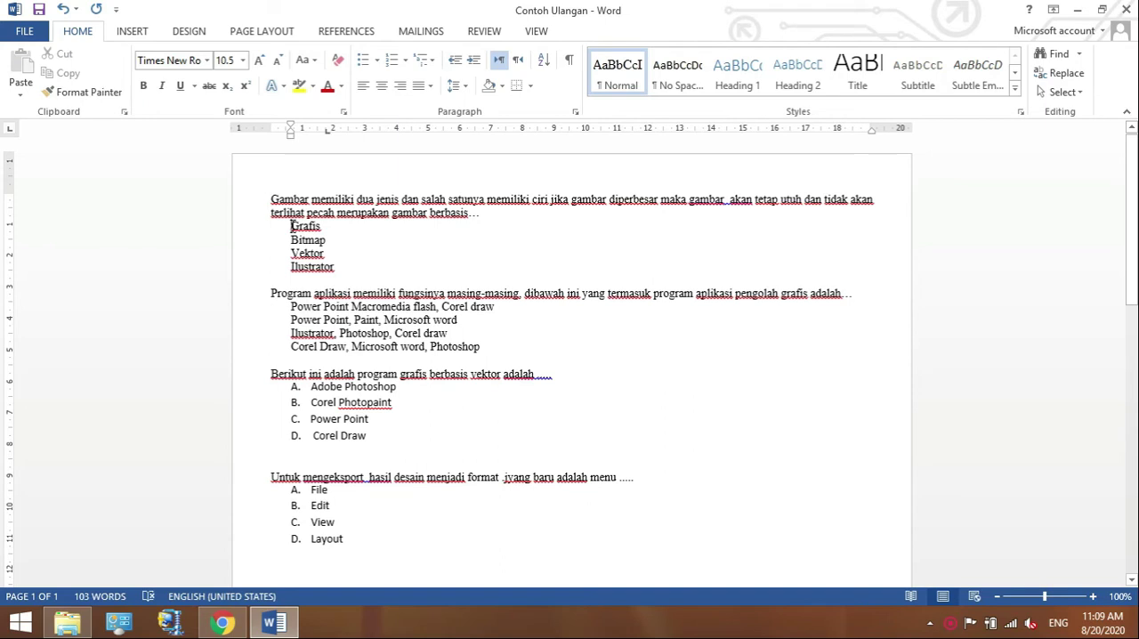
key(shift+Down)
key(shift+Down)
key(shift+Down)
key(shift+Down)
key(shift+Down)
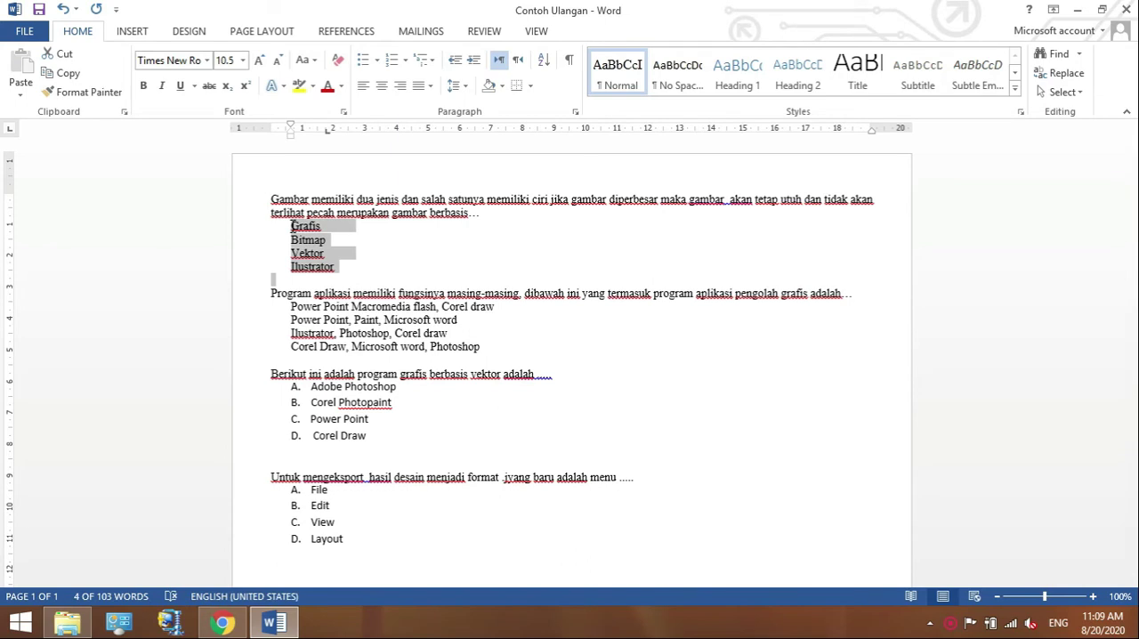
key(shift+Up)
key(shift+Up)
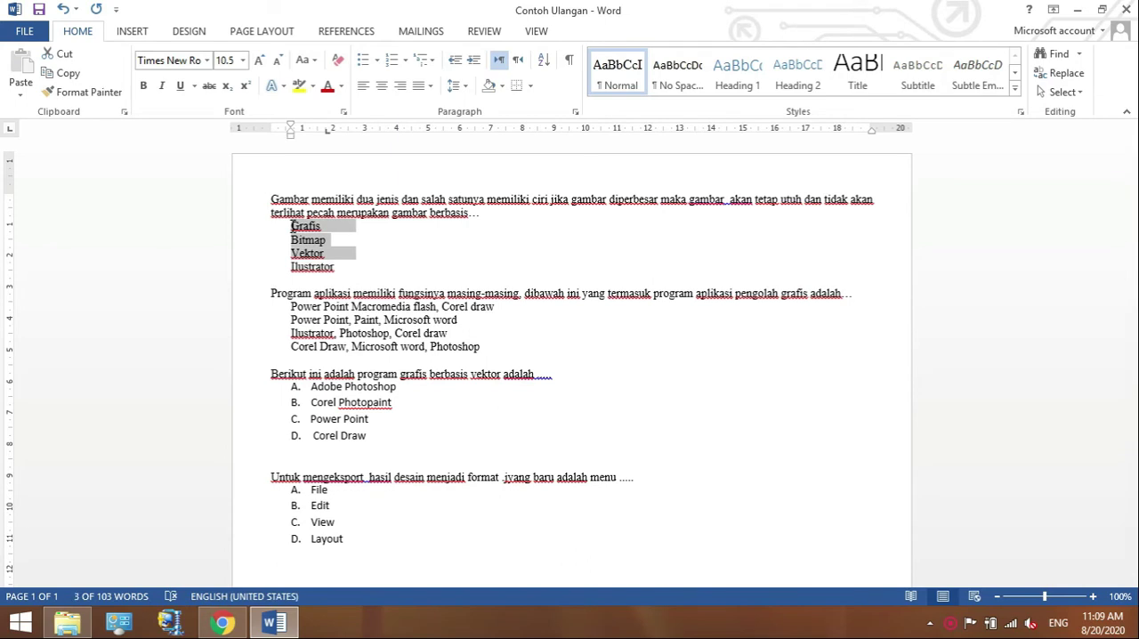
key(shift+Down)
key(shift+Down)
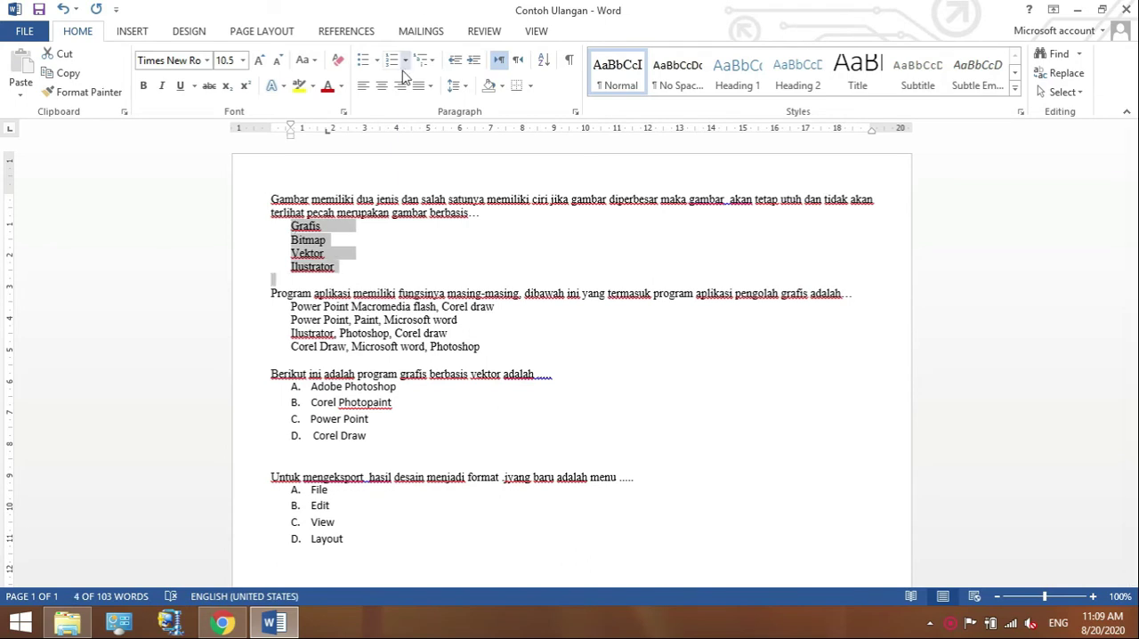
click(404, 61)
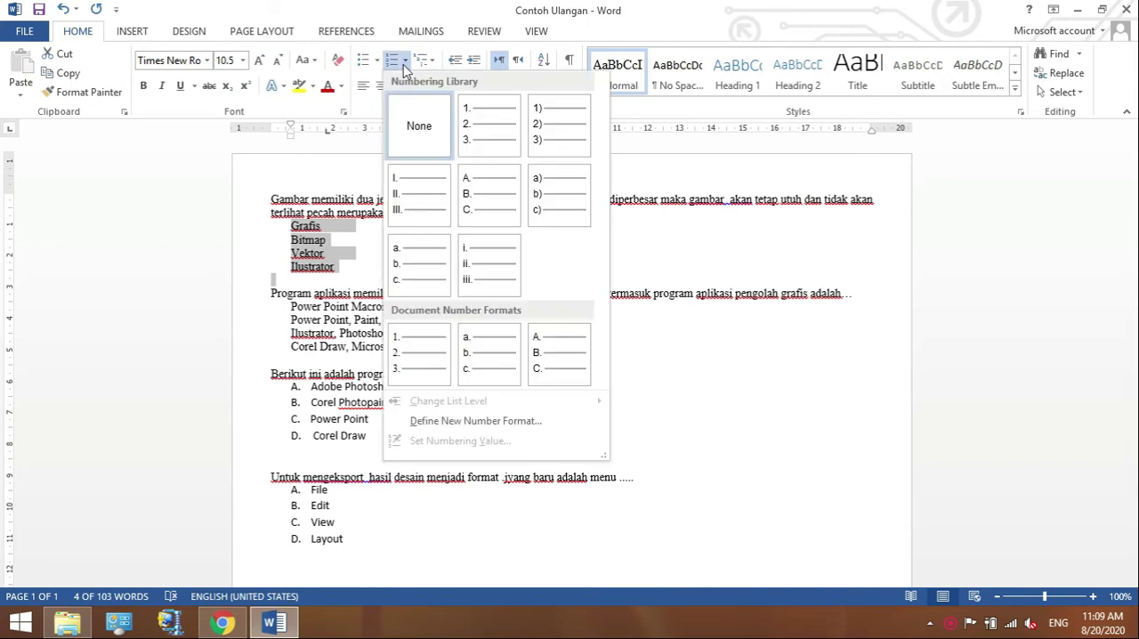
click(486, 211)
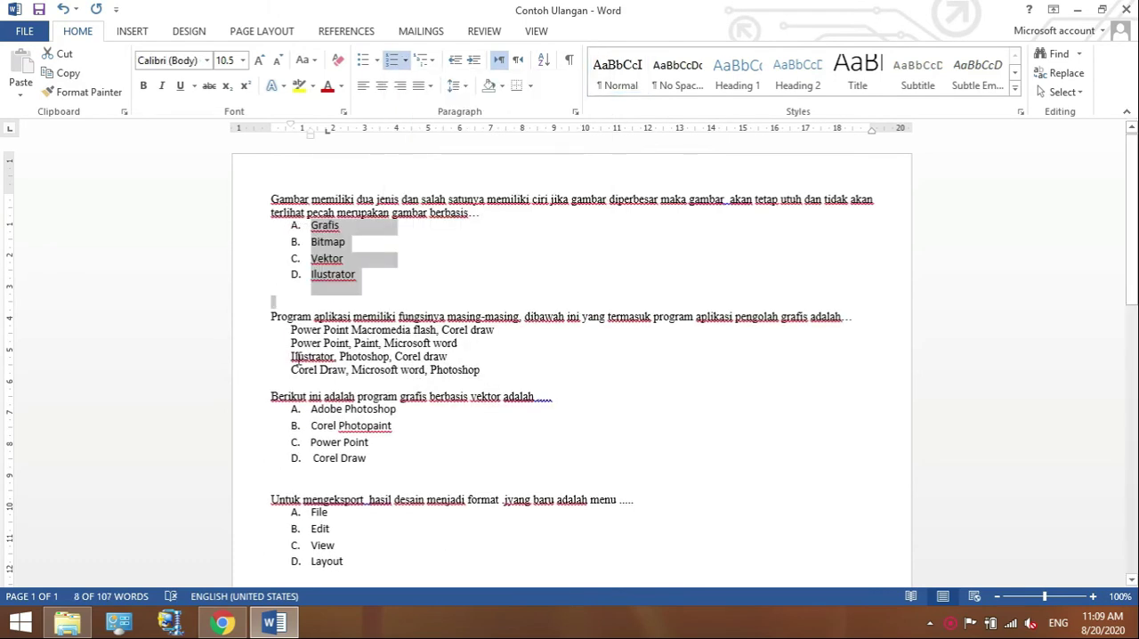
Apply A. B. C. numbering to the four answer lines under the second question about graphics-processing programs.
click(291, 330)
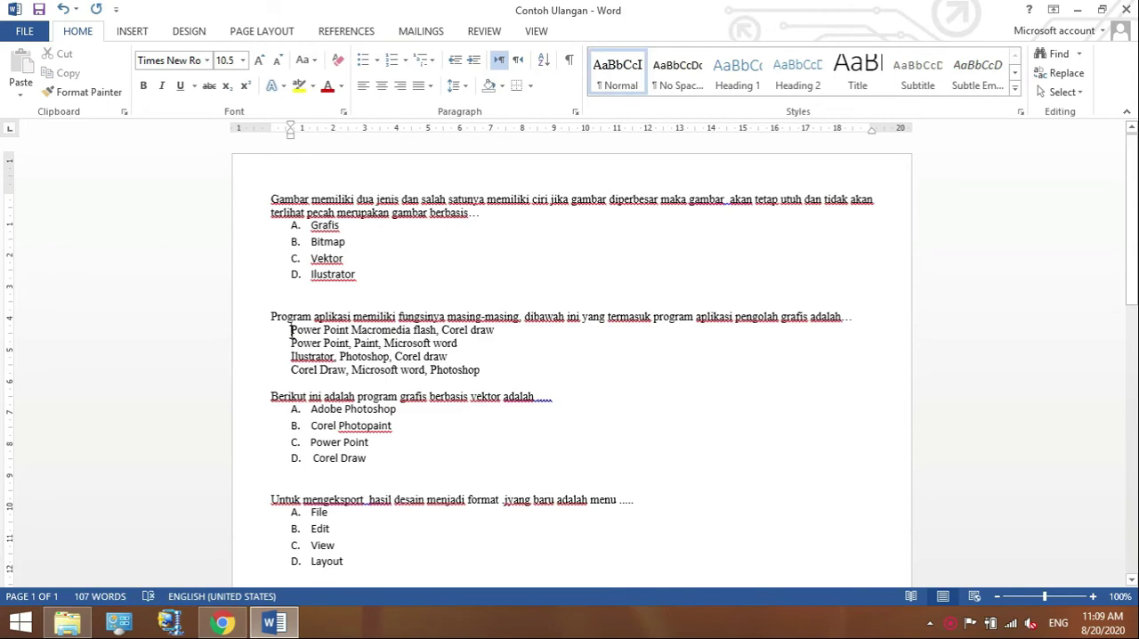
key(shift+Down)
key(shift+Down)
key(shift+Down)
key(shift+Down)
key(shift+Down)
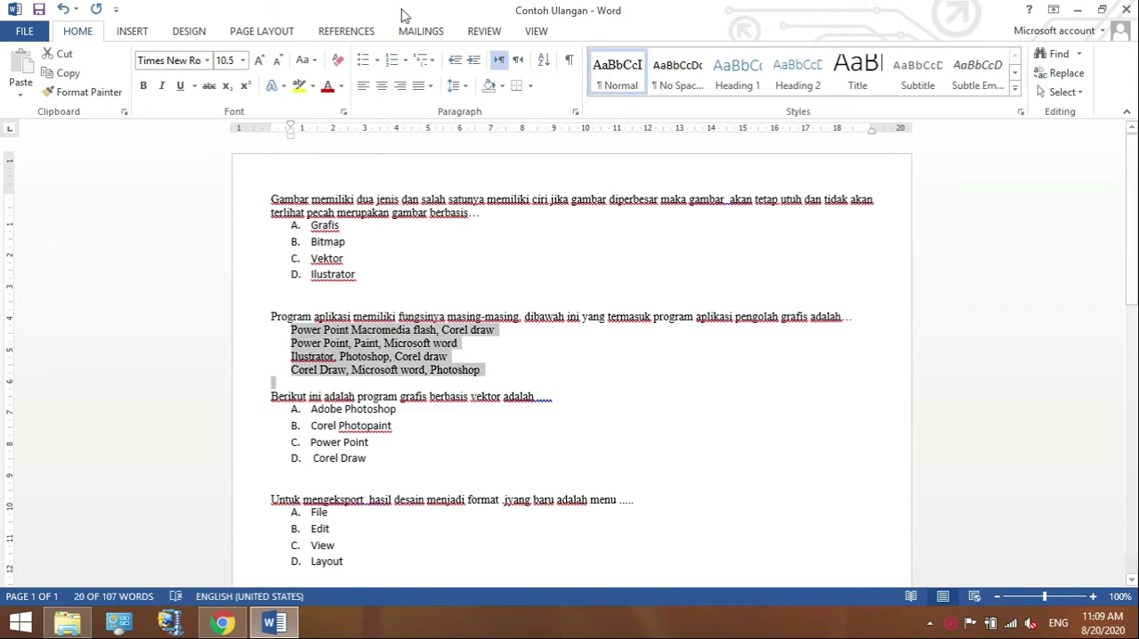
click(407, 61)
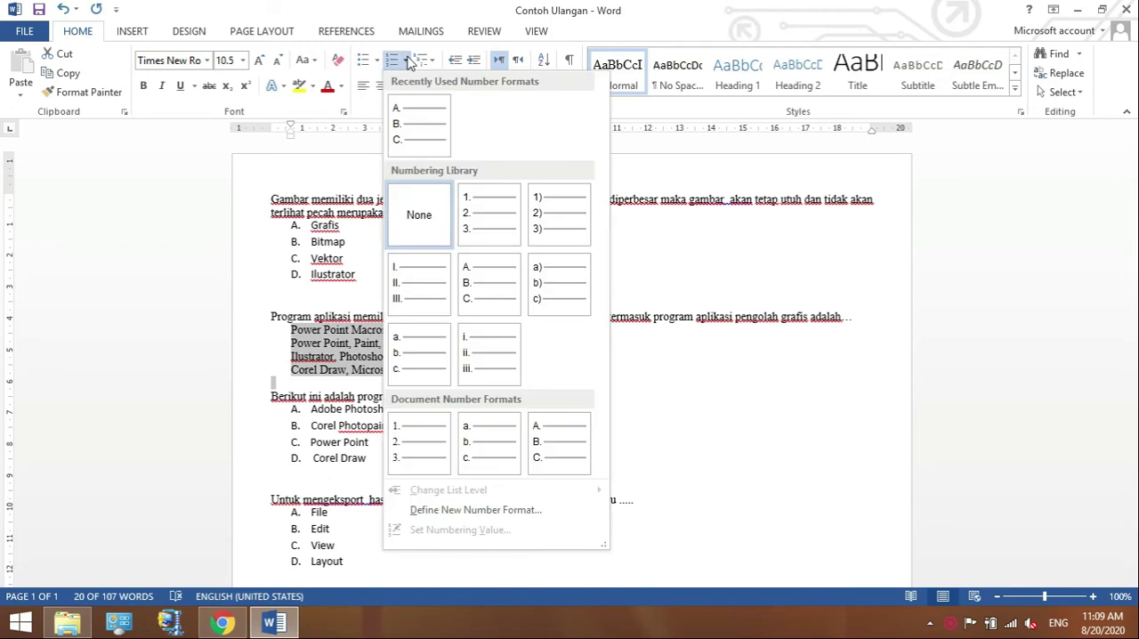
click(421, 128)
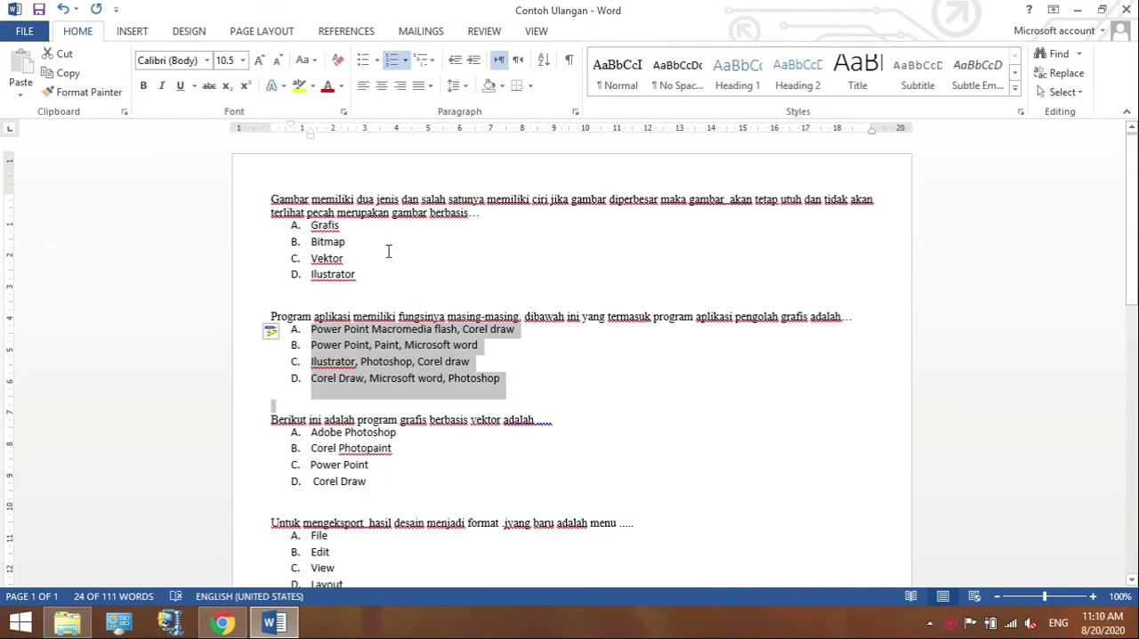
Save the Contoh Ulangan document and close it.
click(556, 400)
key(ctrl+s)
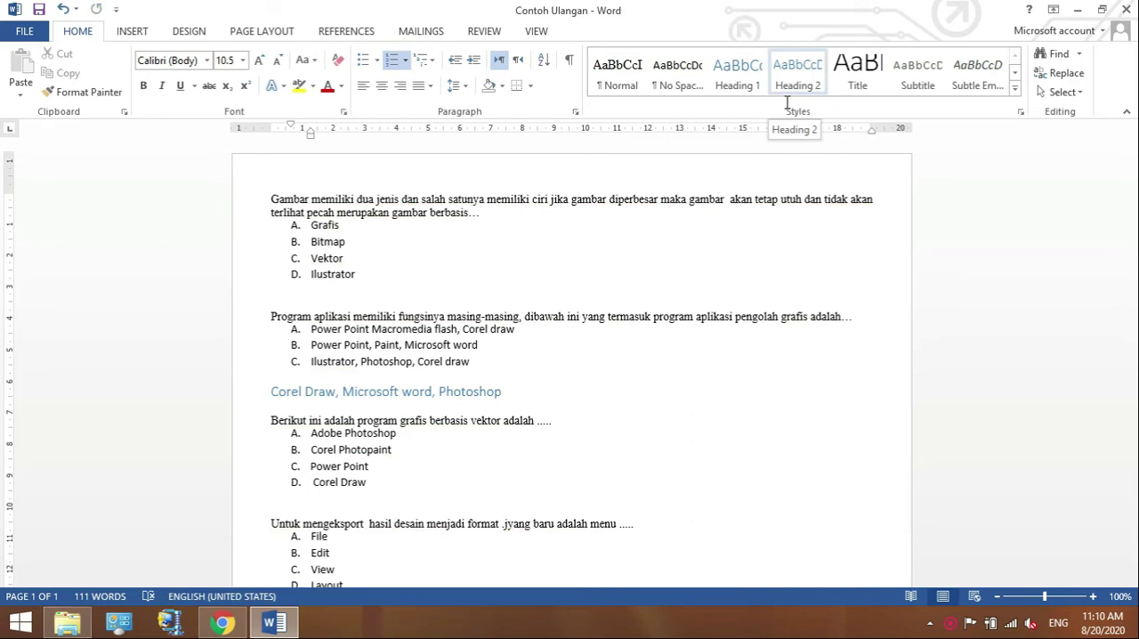
click(1126, 10)
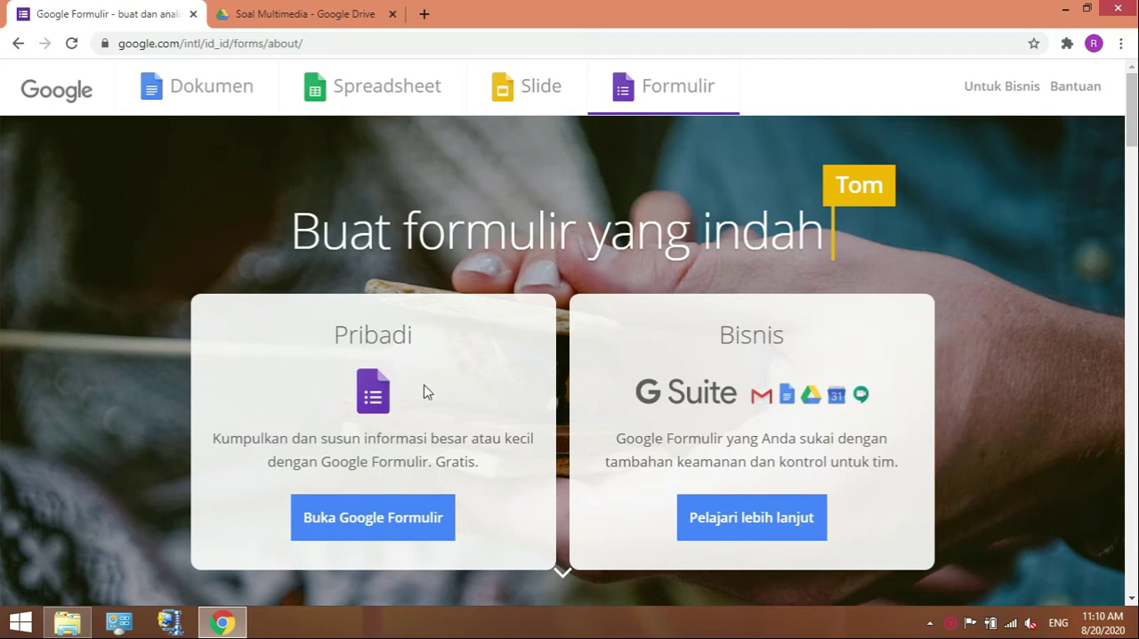
Open the personal version of Google Formulir and create a blank (Kosong) form.
click(380, 526)
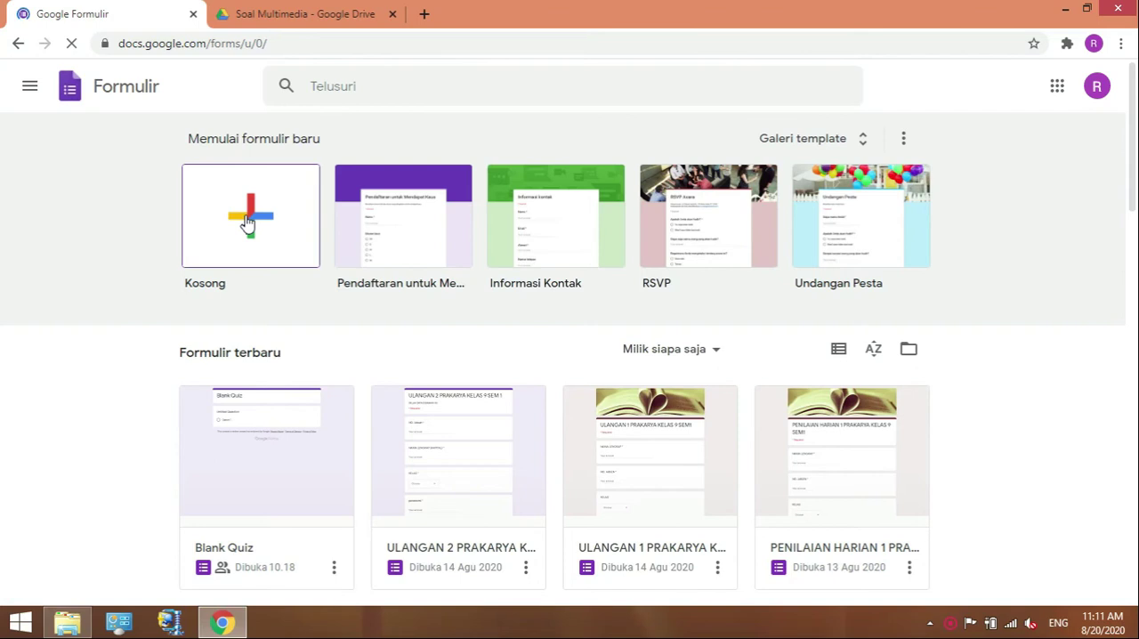
click(249, 222)
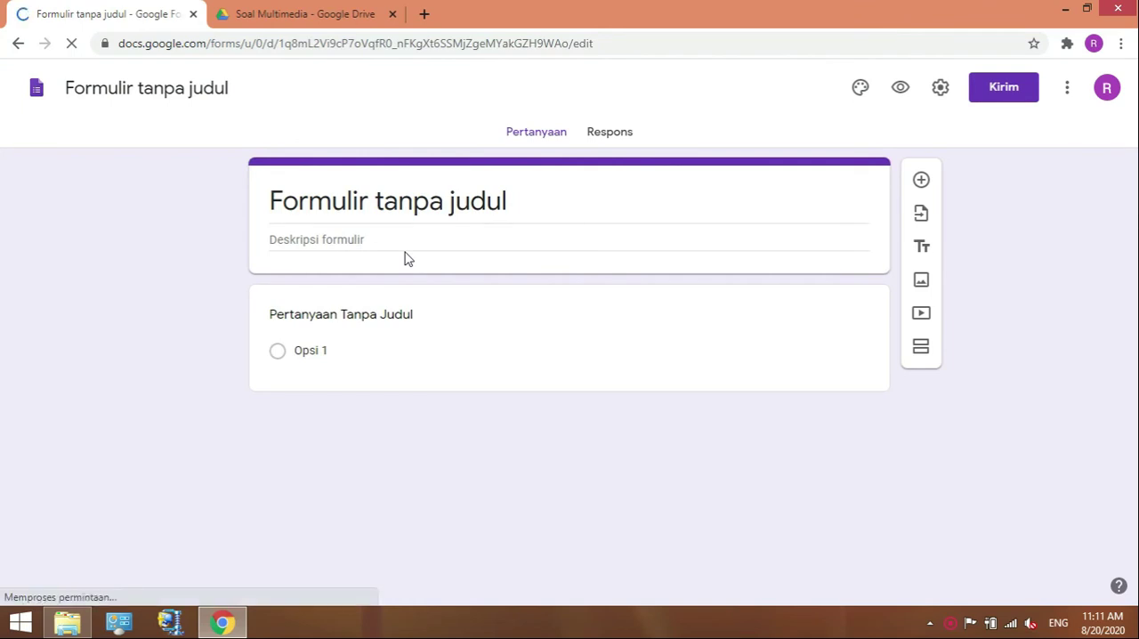
click(494, 202)
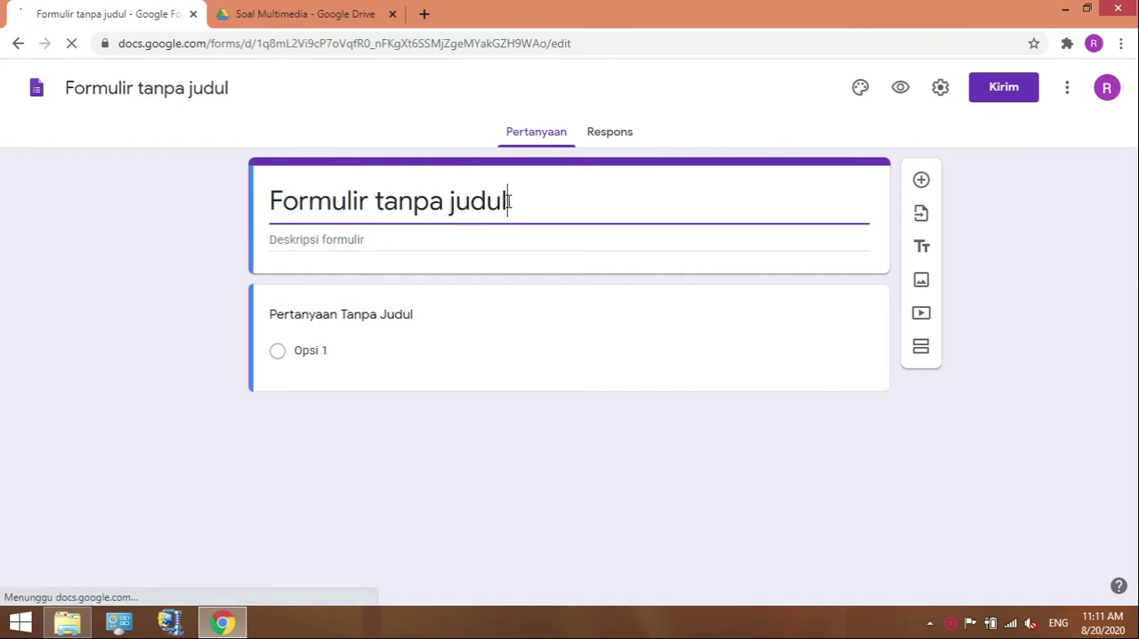
text(PENIA)
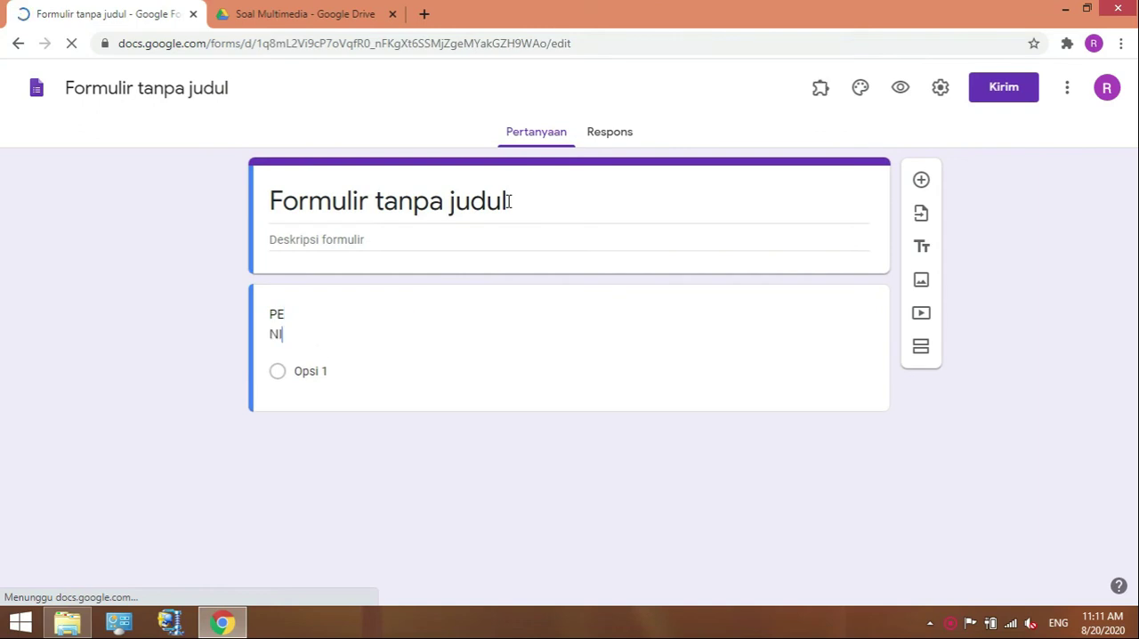
key(ctrl+z)
key(BackSpace)
key(BackSpace)
key(BackSpace)
key(BackSpace)
key(BackSpace)
key(BackSpace)
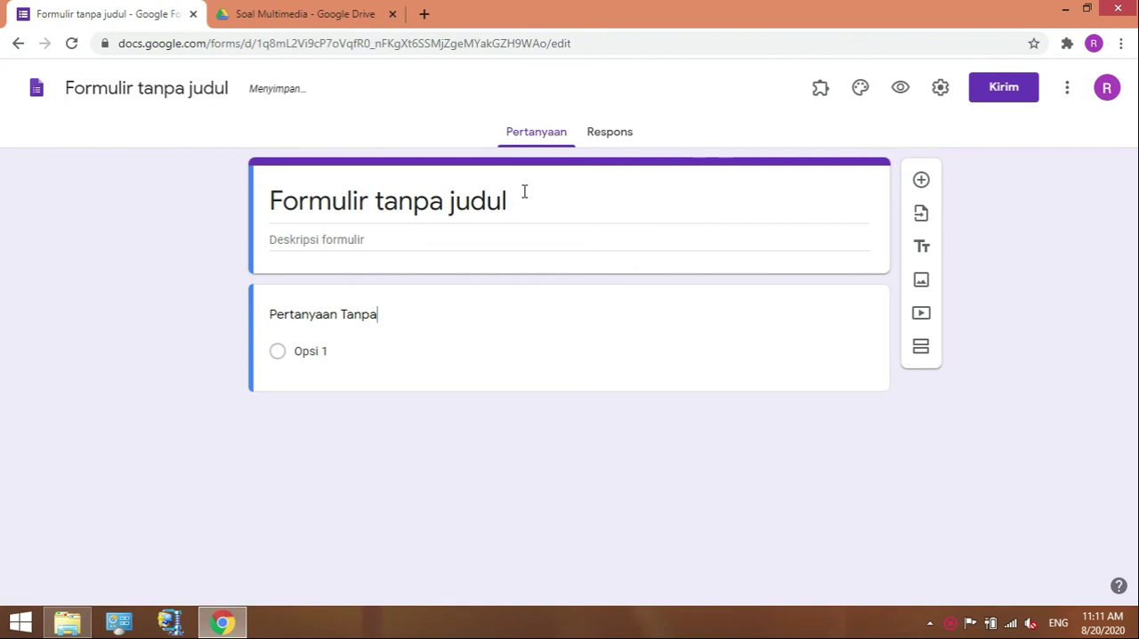
Replace the form's title with "PENILAIAN HARIAN I".
click(510, 202)
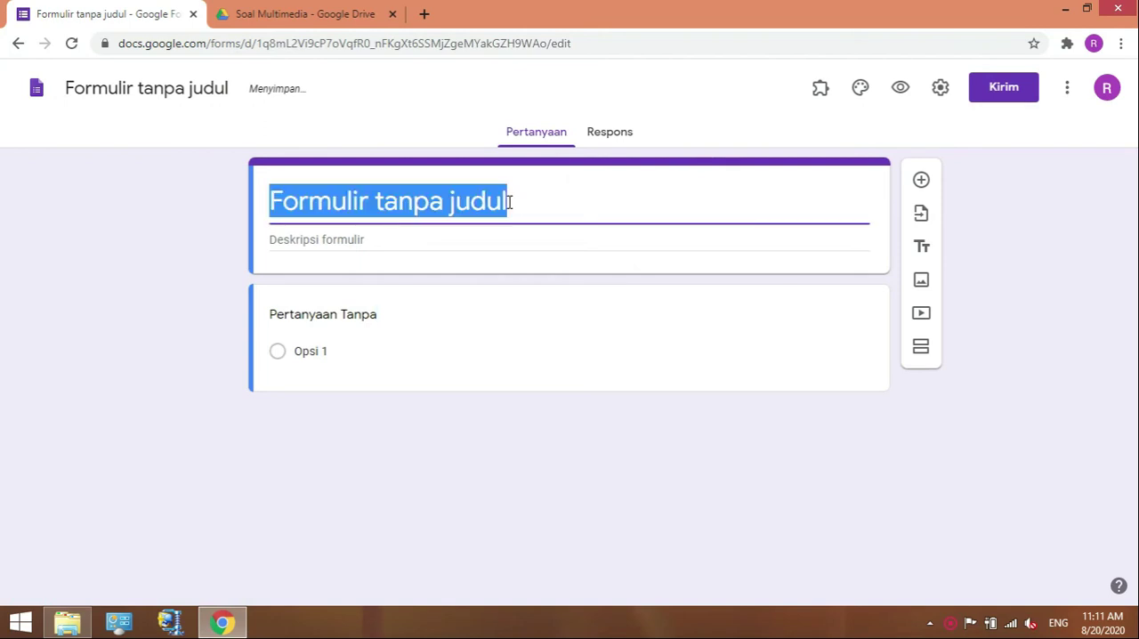
text(PENILA)
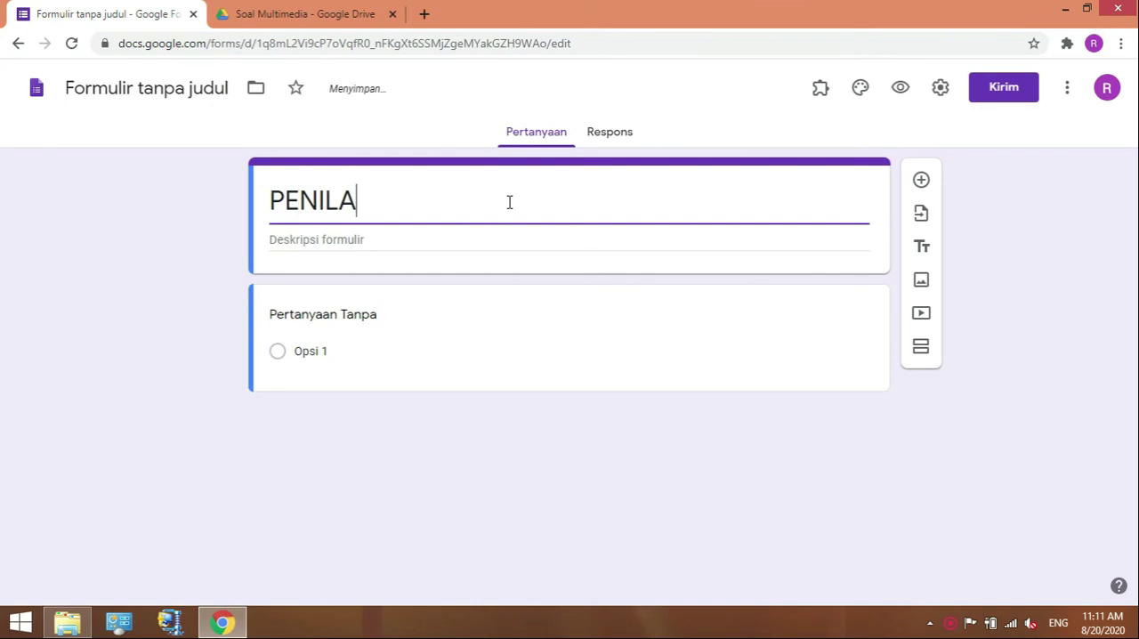
text(IAN HARIAN )
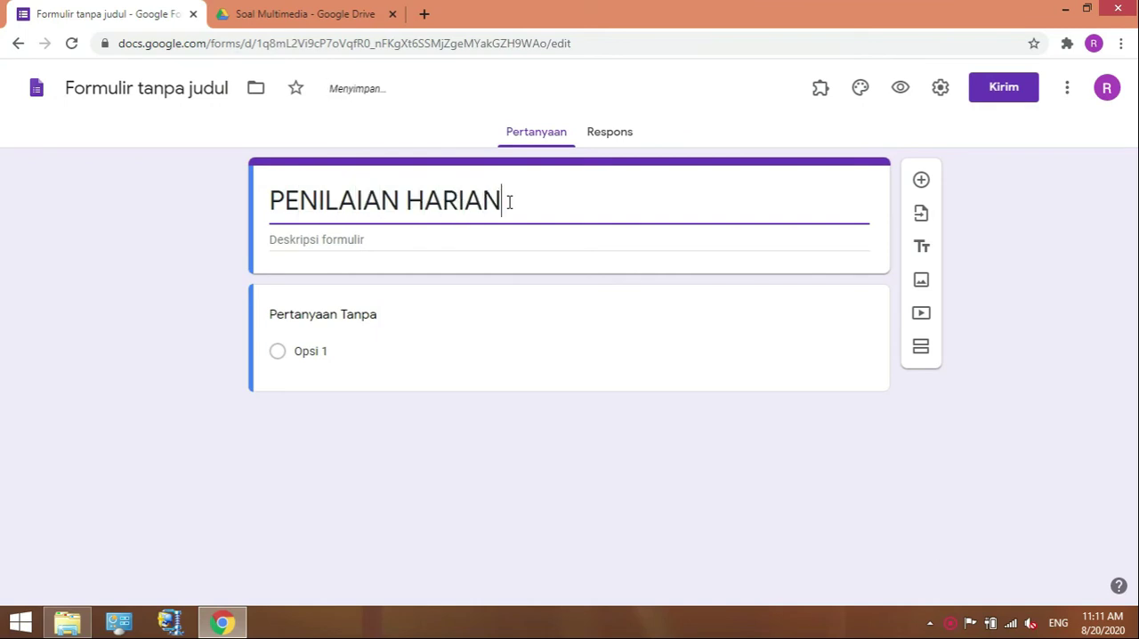
text(1)
Enter "isilah data siswa" as the form's description.
click(343, 241)
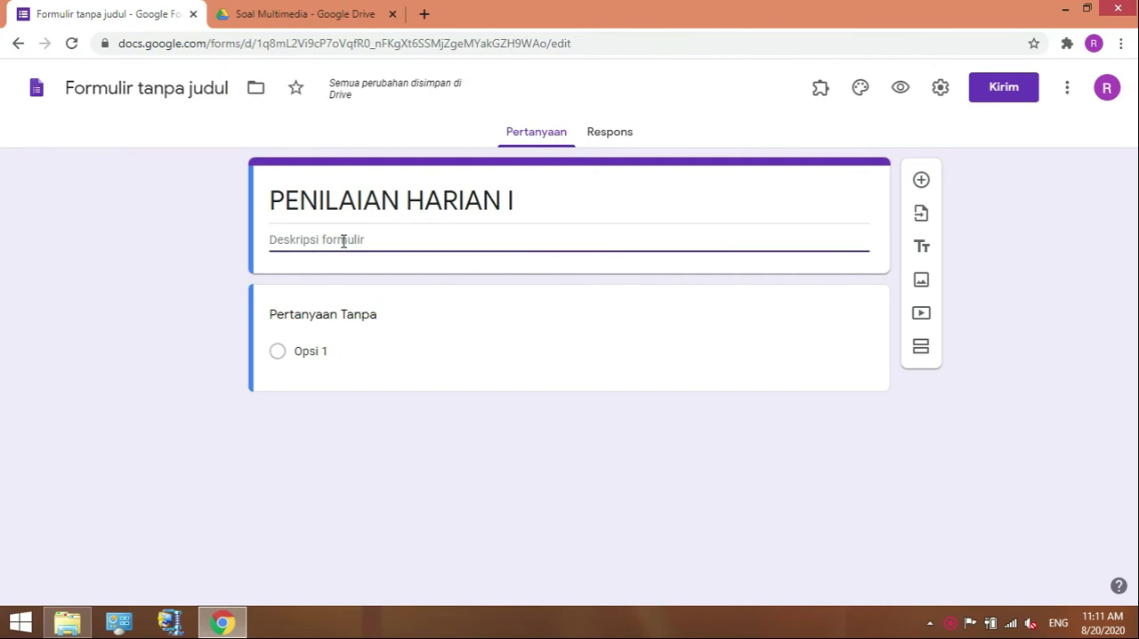
text(isila)
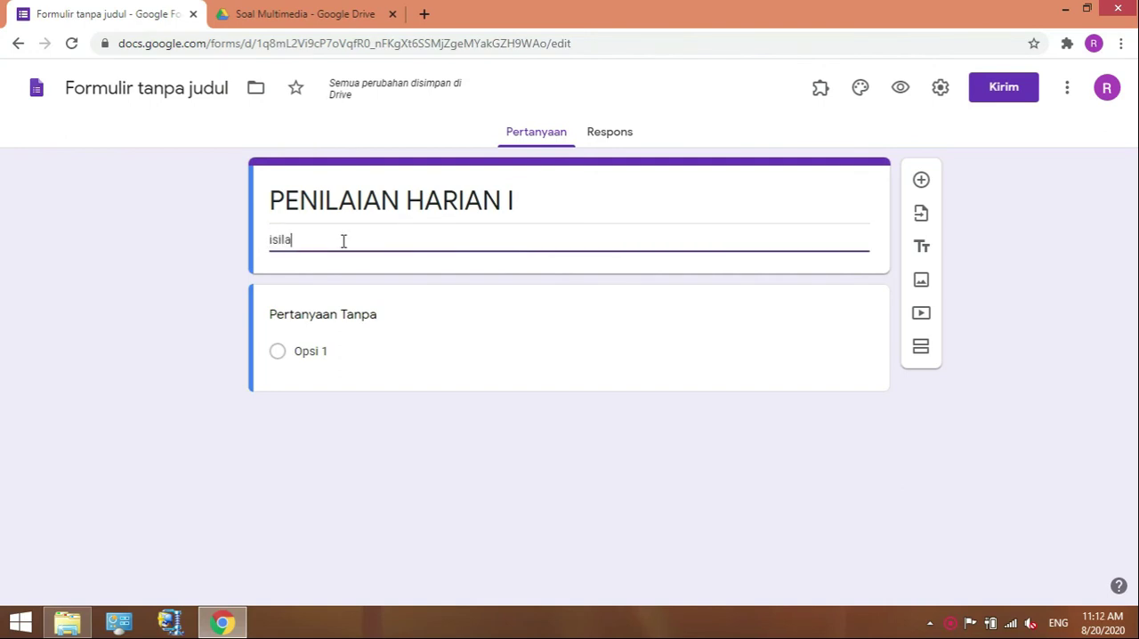
text(h b)
key(BackSpace)
text(data)
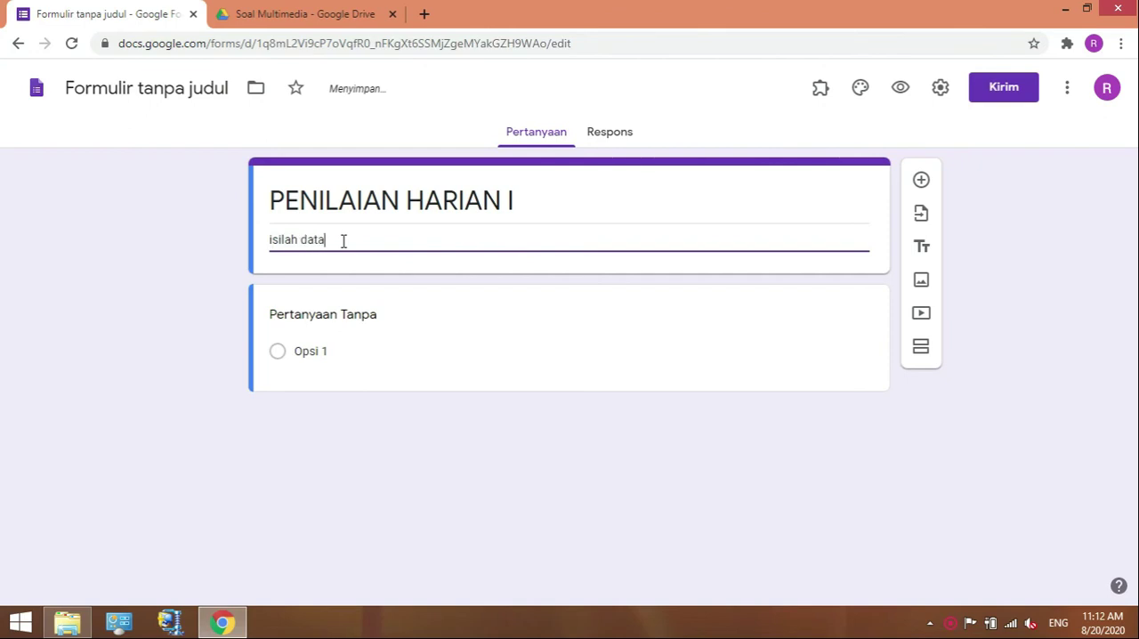
text( siswa)
Title the first question "Nama Lengkap" and make it required.
click(336, 306)
text(N)
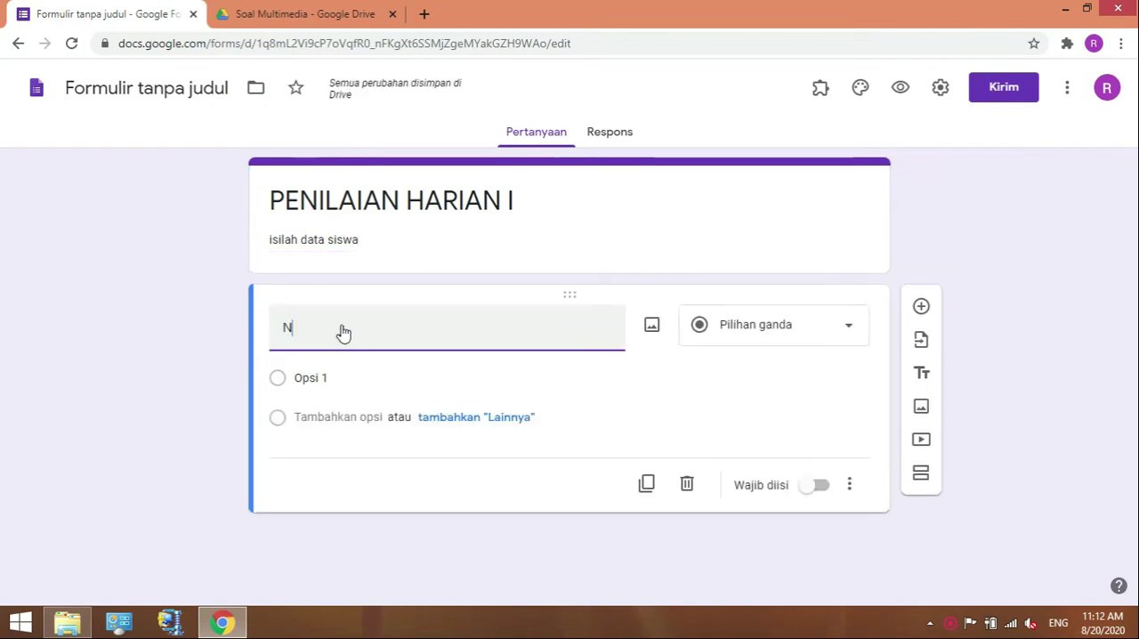
text(am)
key(BackSpace)
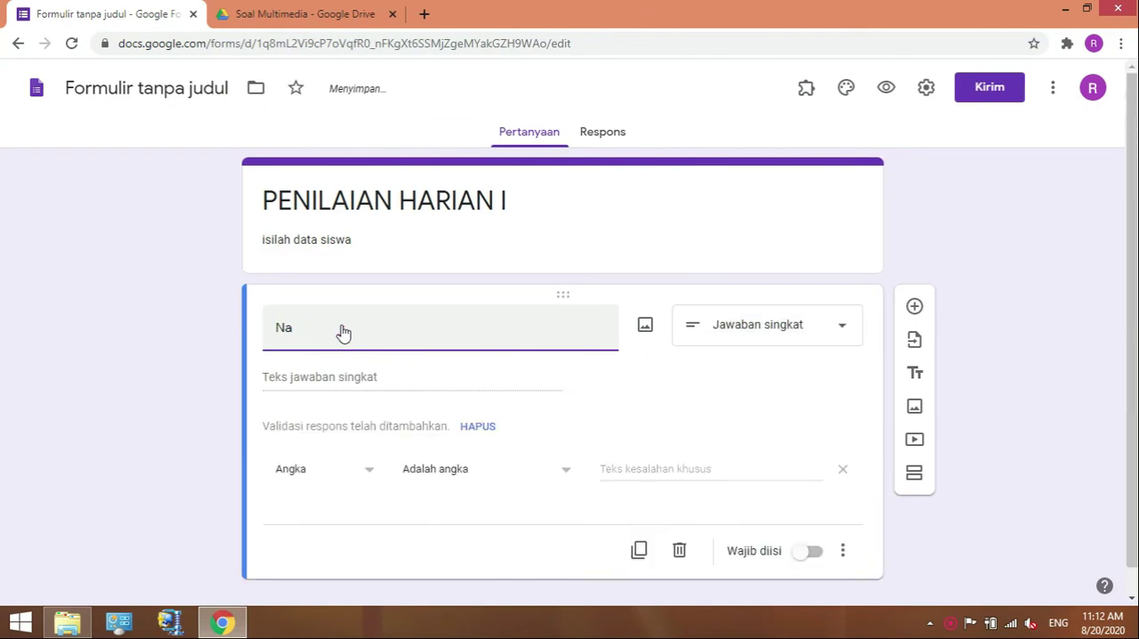
text(ma L)
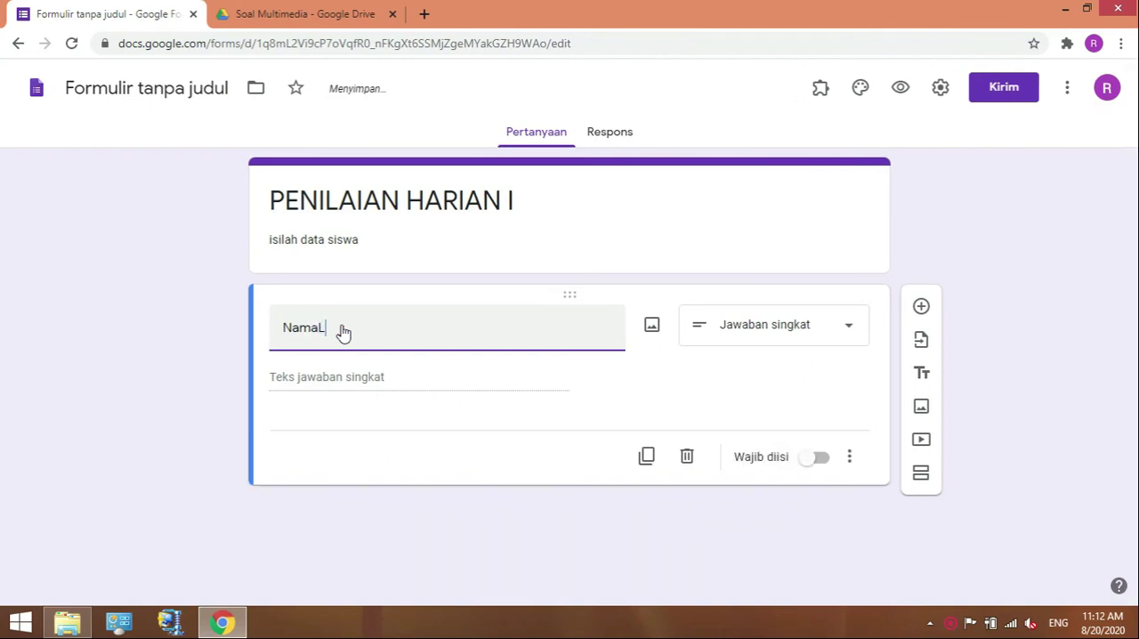
text(ngkap)
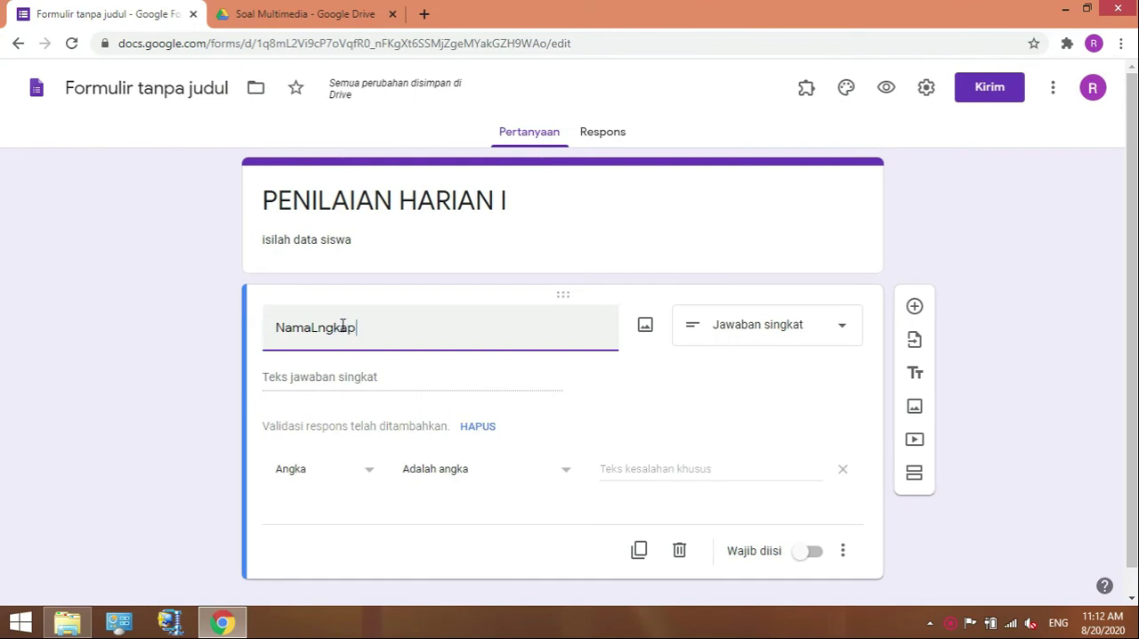
click(320, 327)
text(ingkap)
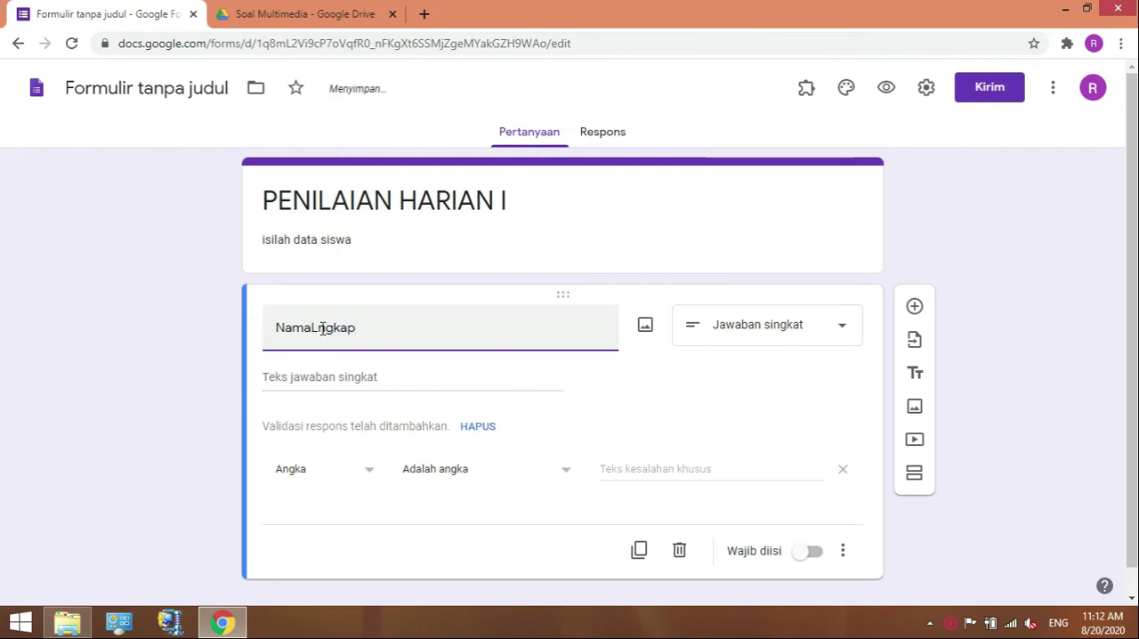
key(BackSpace)
text(e)
click(312, 327)
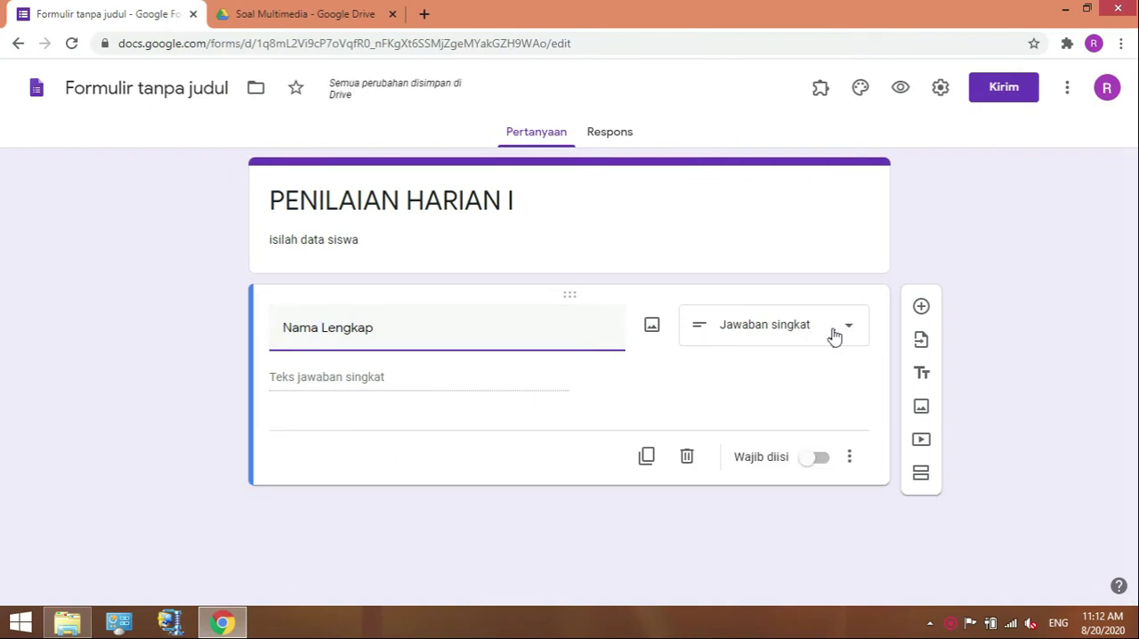
click(820, 462)
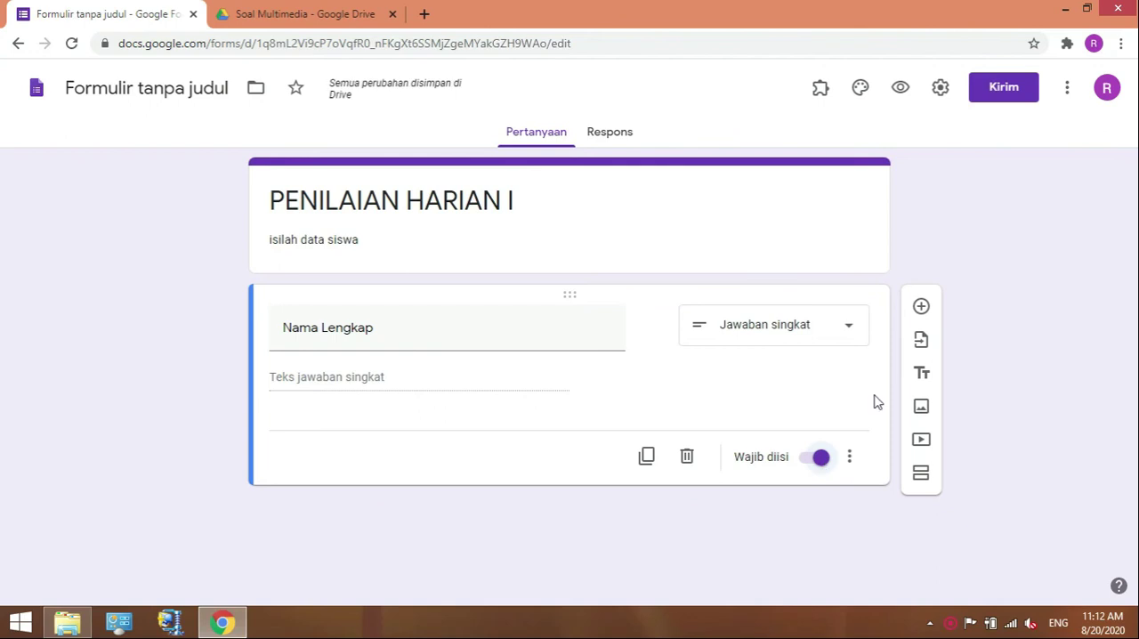
Add a second question below Nama Lengkap and title it "No. Absen".
click(919, 307)
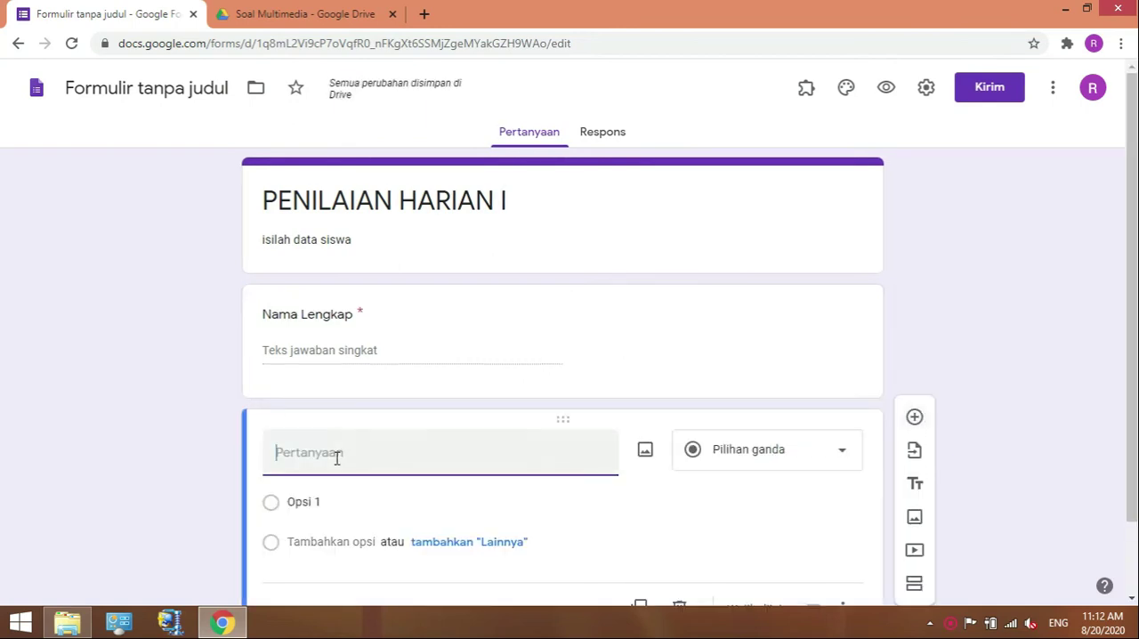
text(No. )
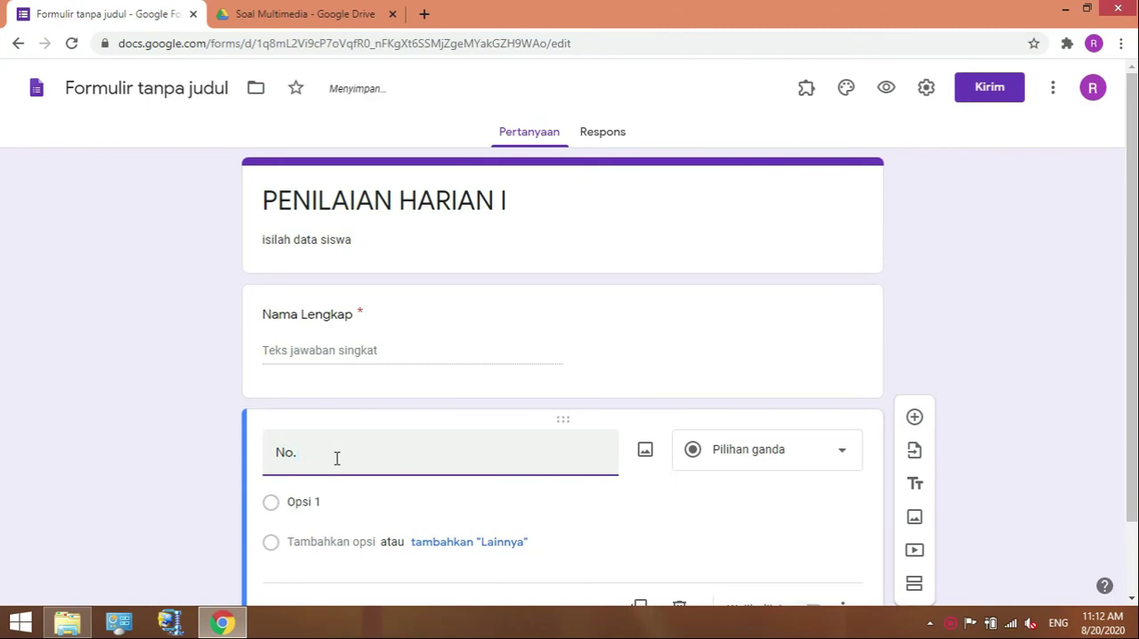
text(a)
key(BackSpace)
text(aBSE)
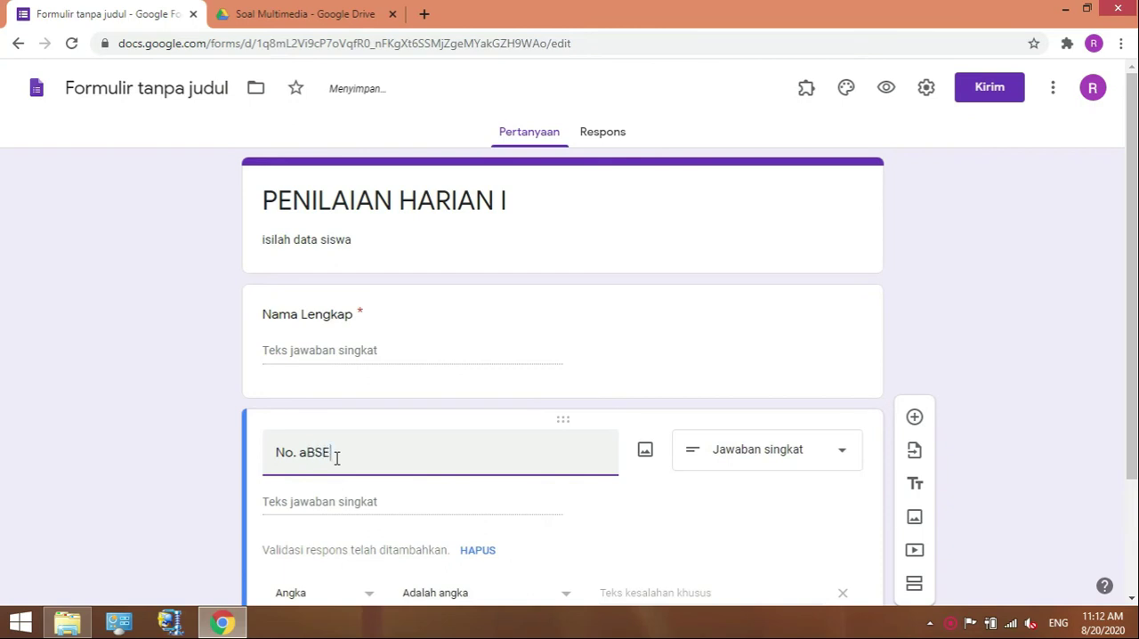
key(BackSpace)
key(BackSpace)
key(BackSpace)
key(BackSpace)
text(Absen)
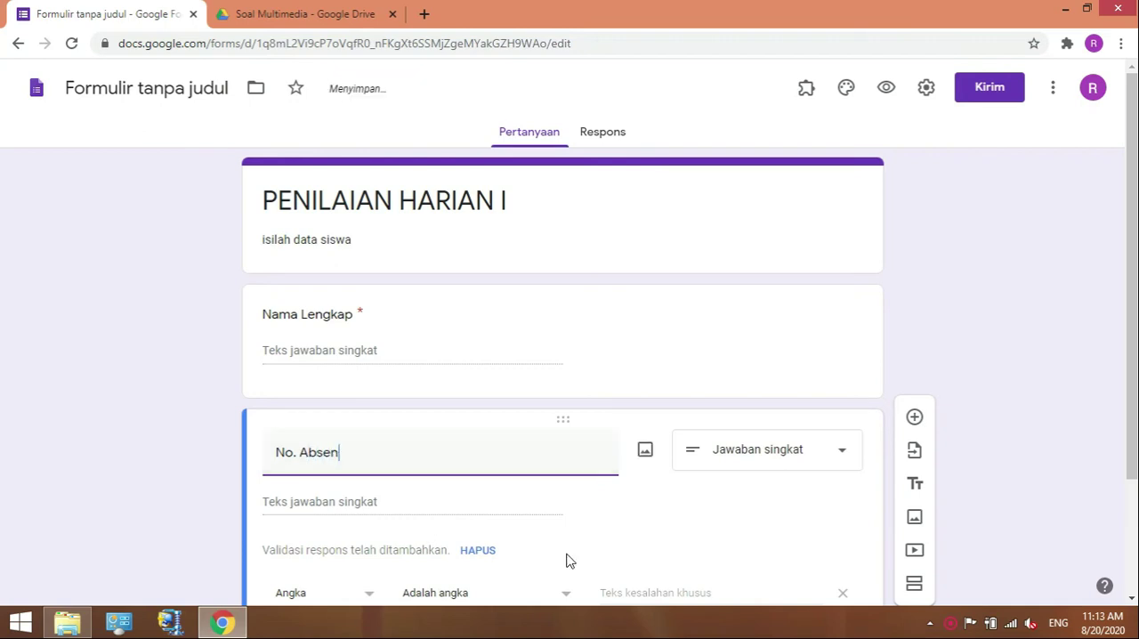
Make the No. Absen question required.
click(1132, 598)
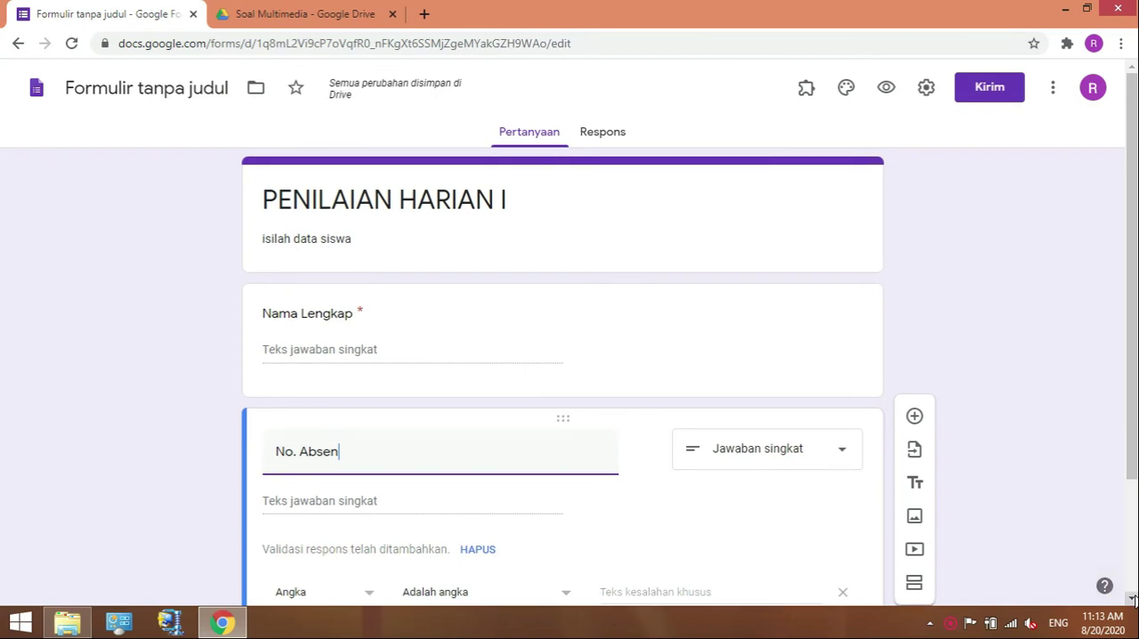
click(1132, 599)
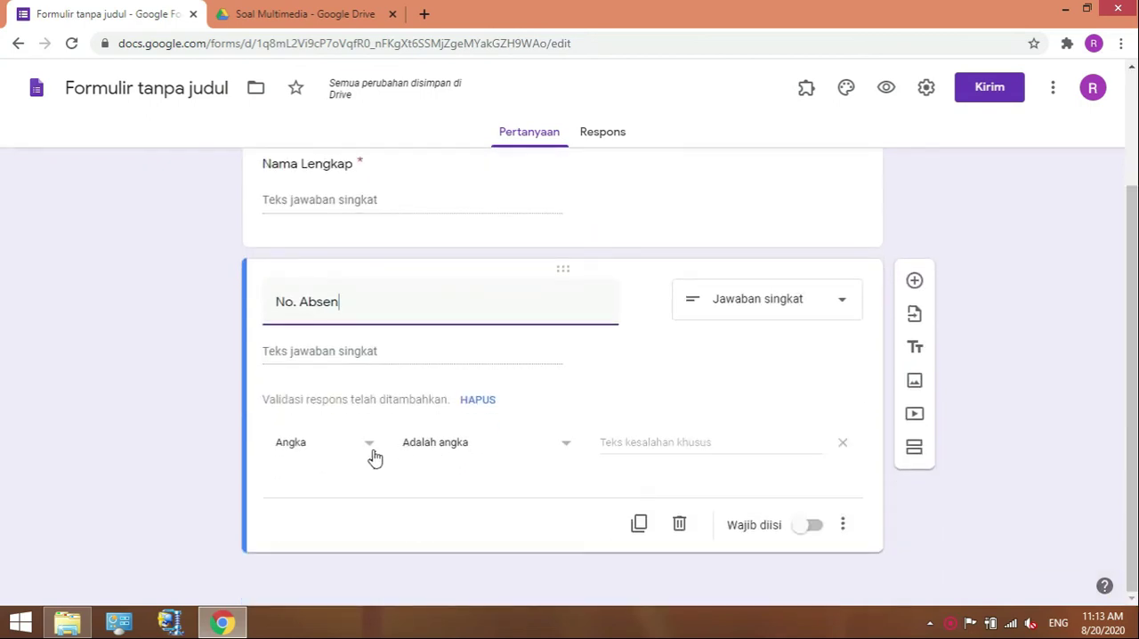
click(819, 535)
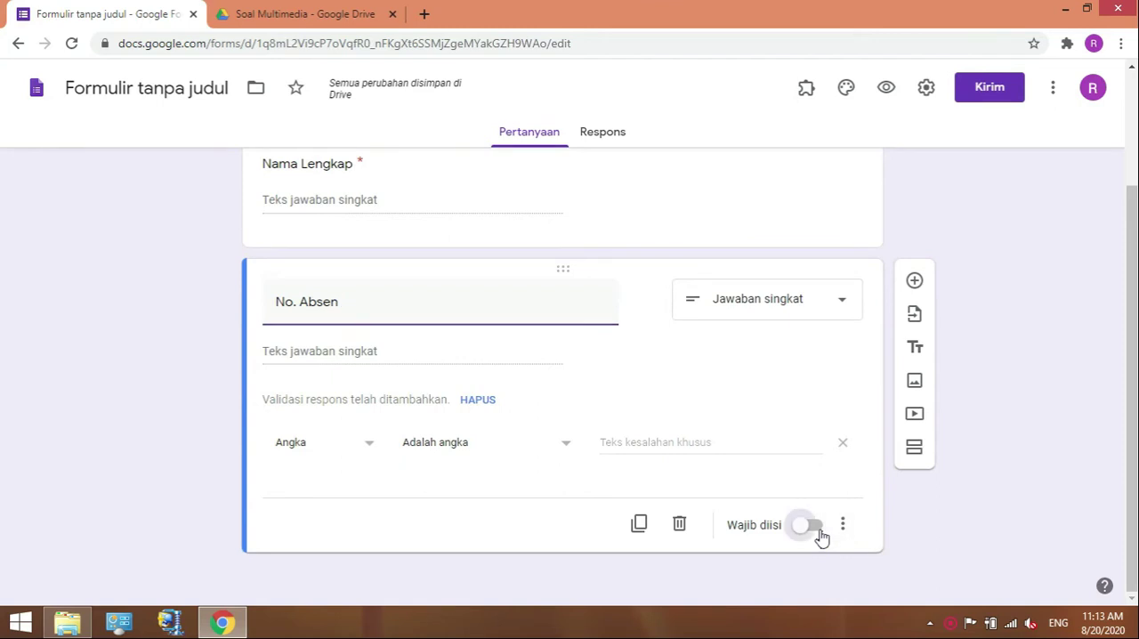
Add a third question titled "KELAS" and set its type to Drop-down.
click(915, 282)
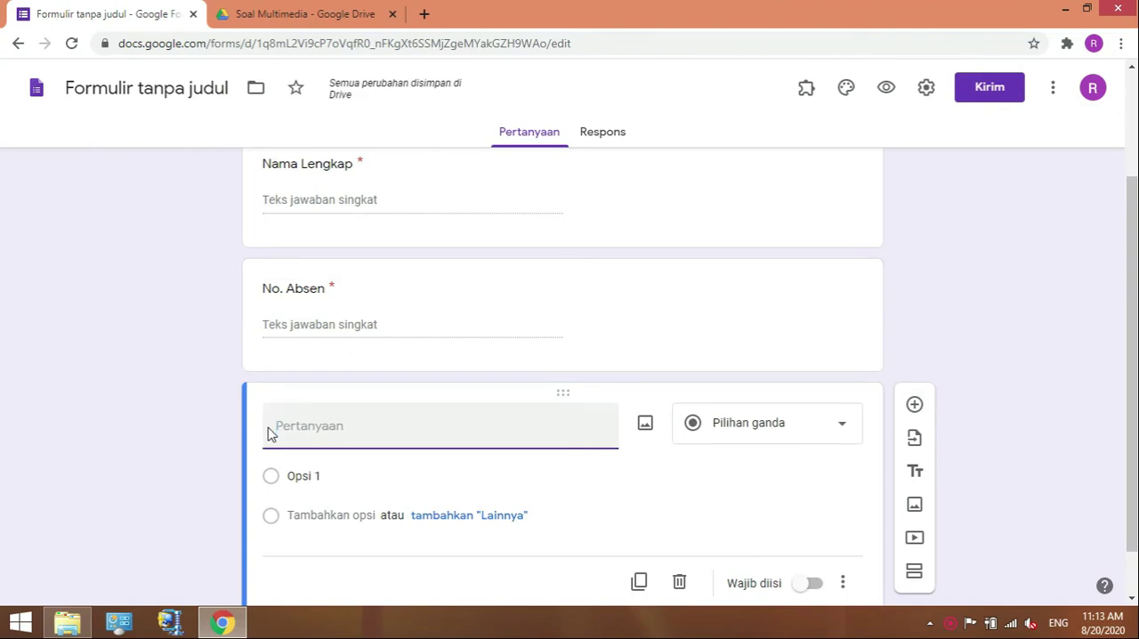
text(KELAS)
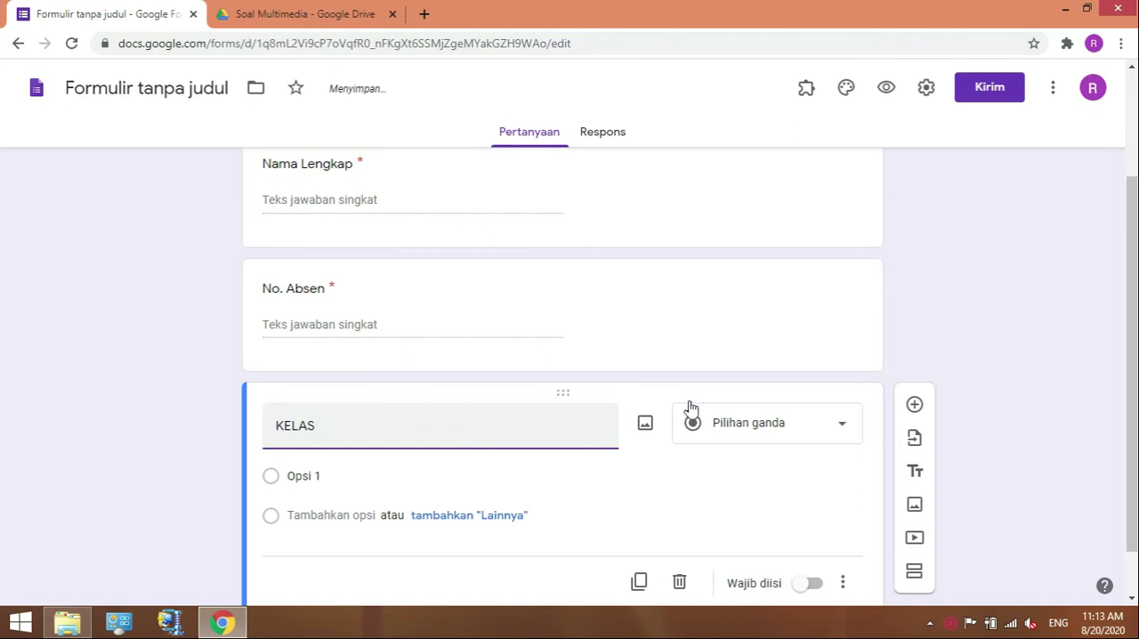
click(832, 433)
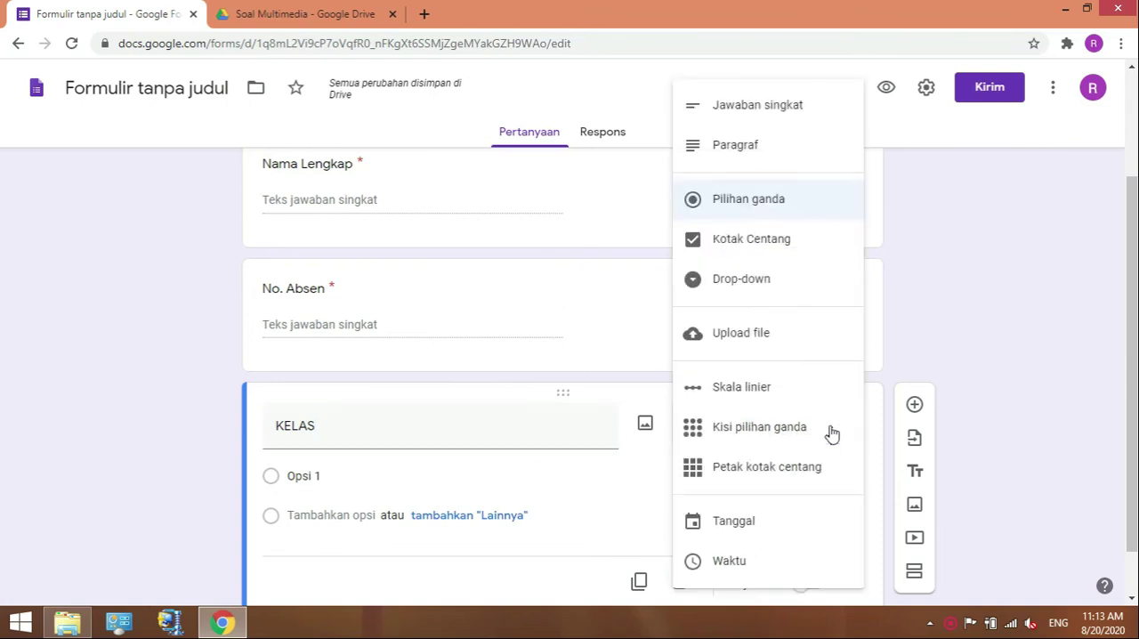
click(764, 282)
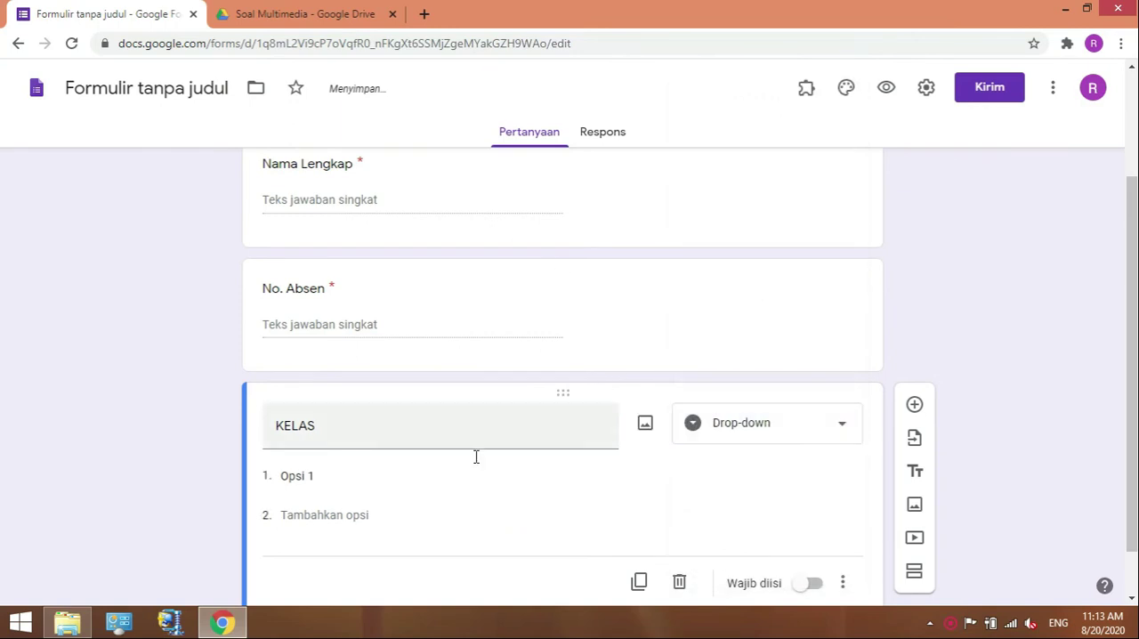
Enter 8A, 8B and 8C as the KELAS options and remove the surplus fourth option.
click(326, 471)
text(8A)
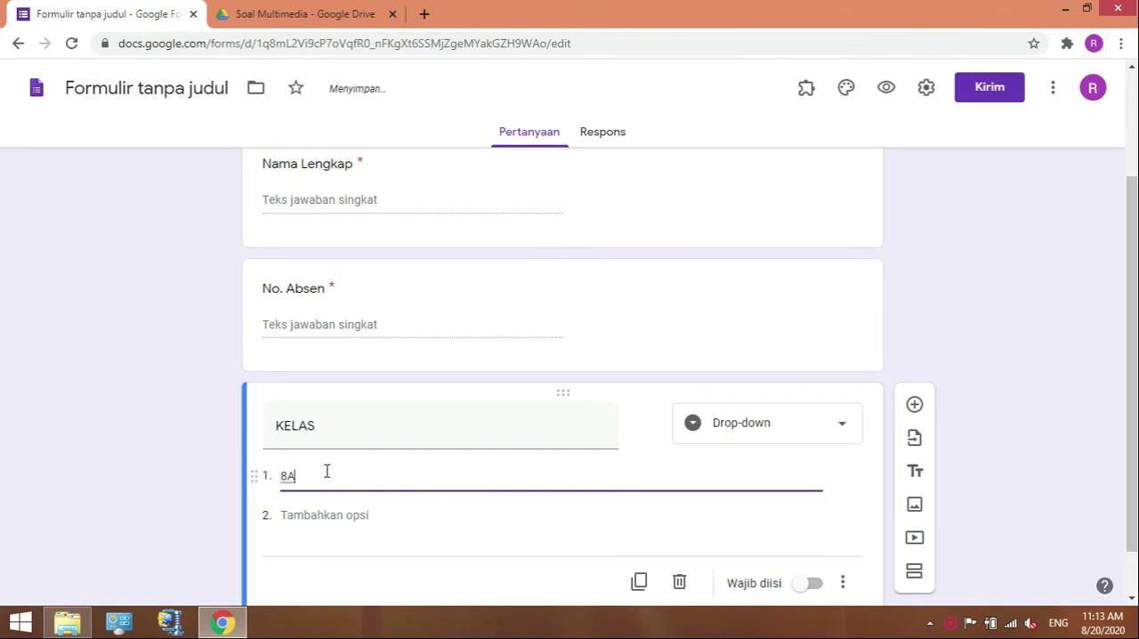
key(Return)
text(8)
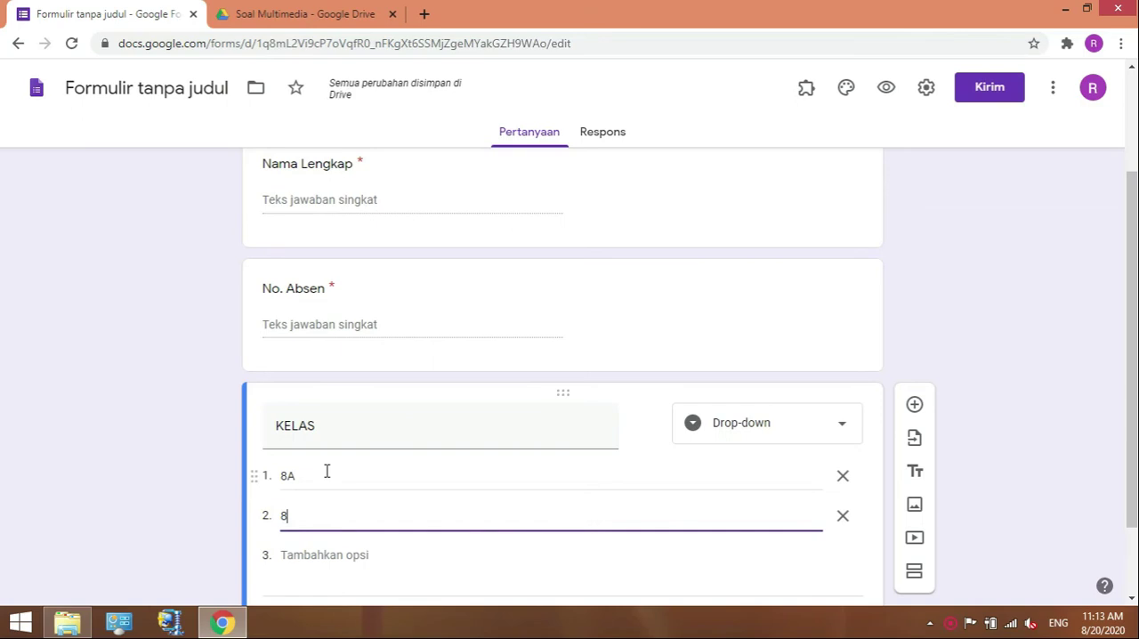
text(B)
key(Return)
text(8C)
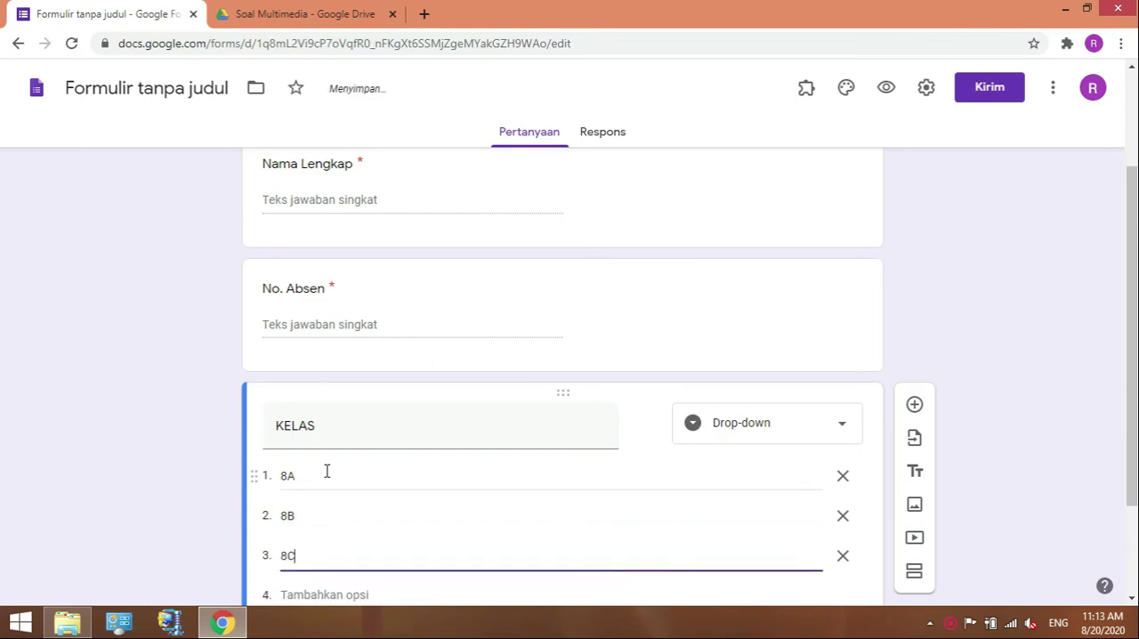
key(Return)
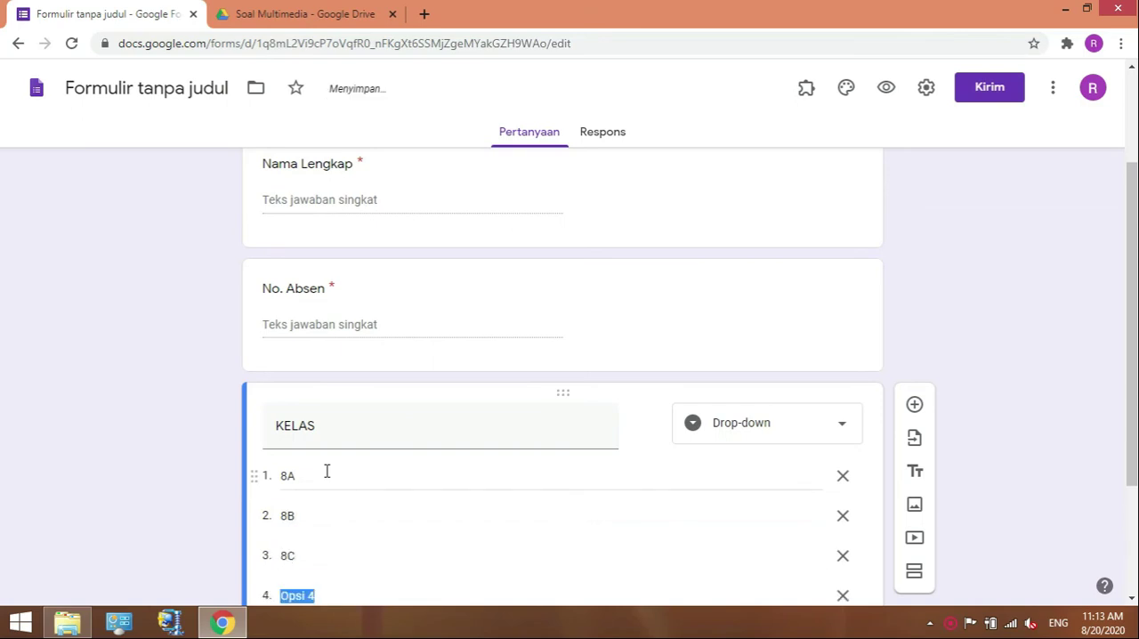
click(842, 596)
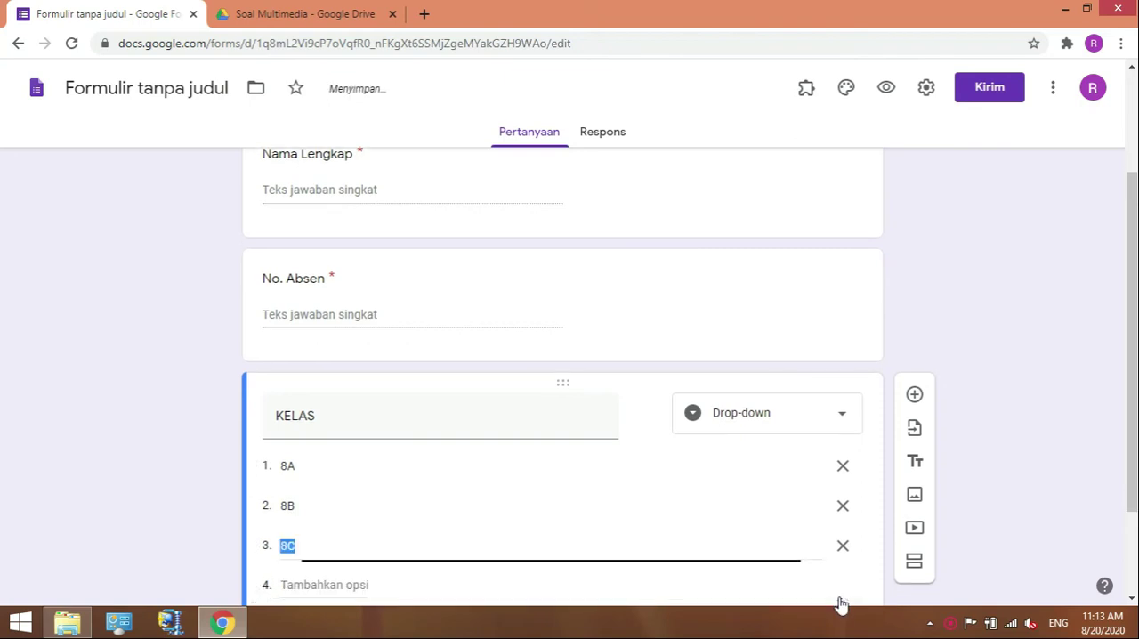
Add a question below KELAS and title it "PASSWORD".
click(1132, 601)
click(1132, 601)
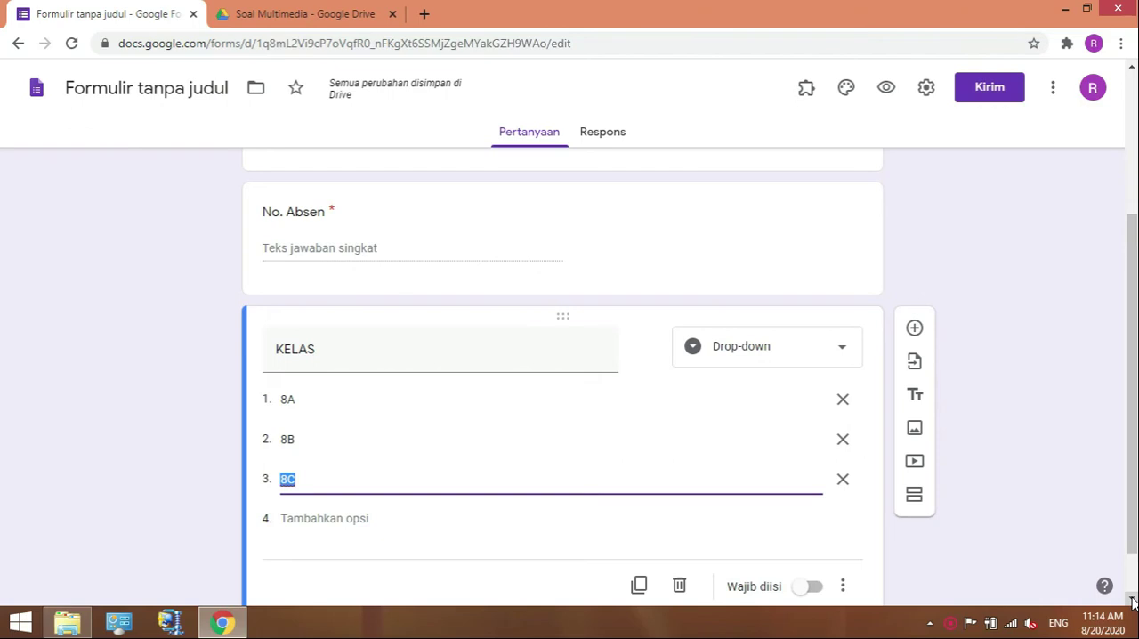
click(915, 328)
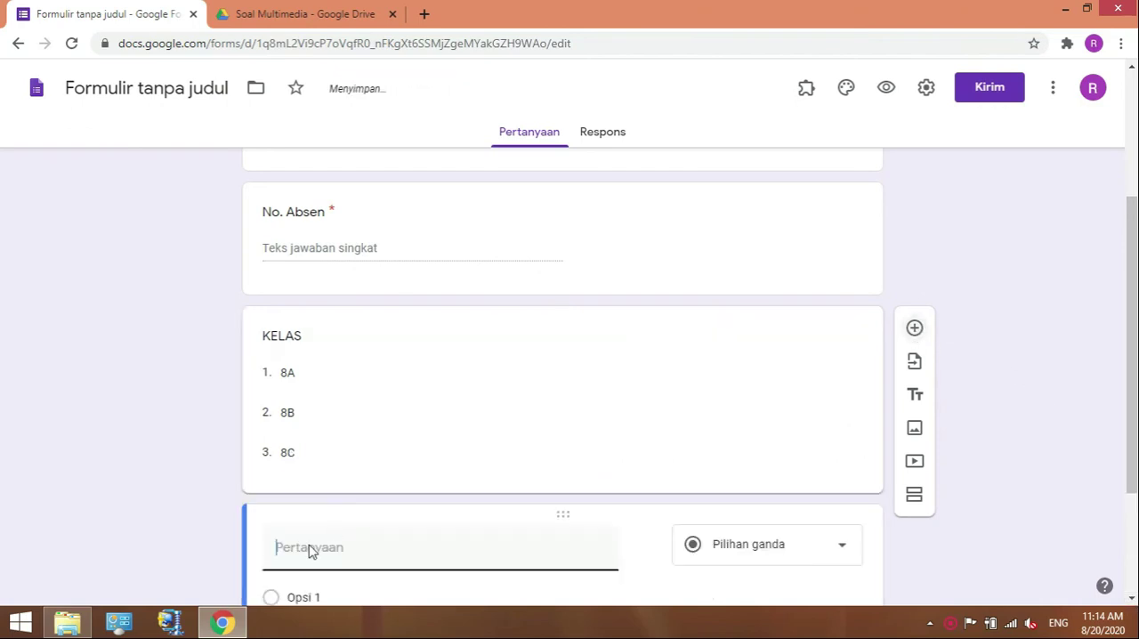
text(P)
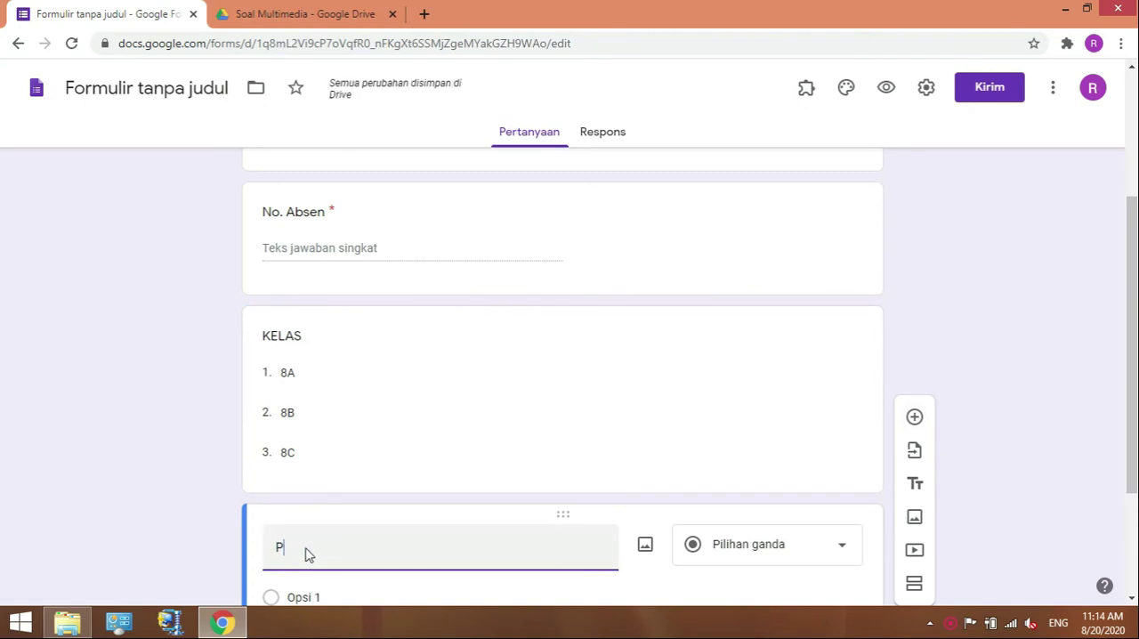
text(ASSWORD)
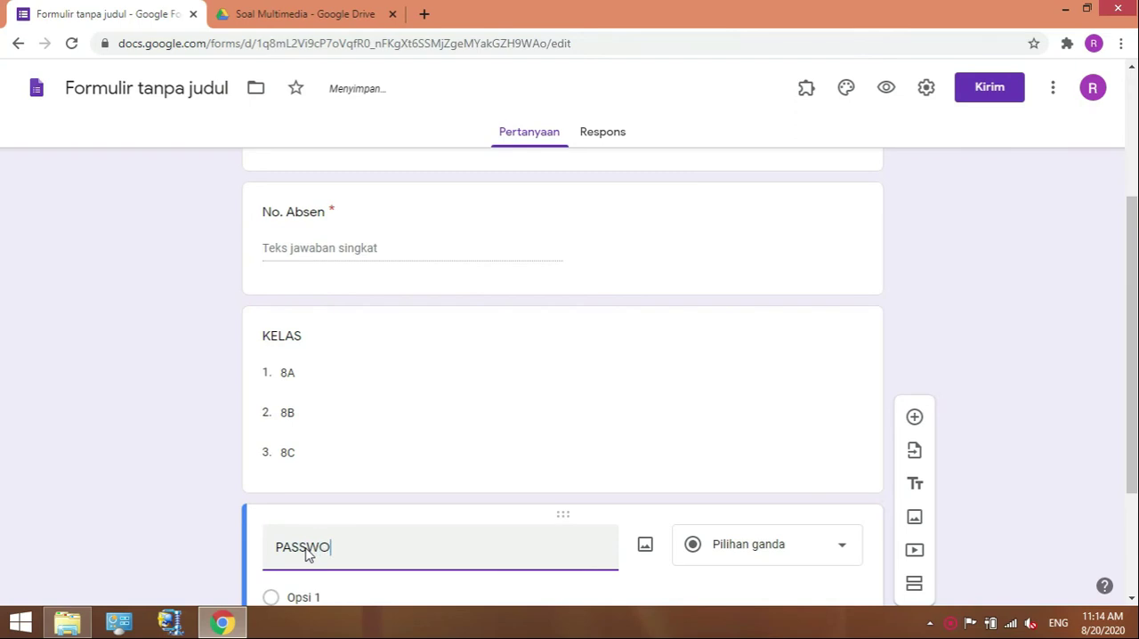
Set the PASSWORD question's response validation to Teks, Berisi, and enter the test's access password as the required text.
click(1133, 602)
click(1132, 602)
click(1132, 603)
click(1132, 603)
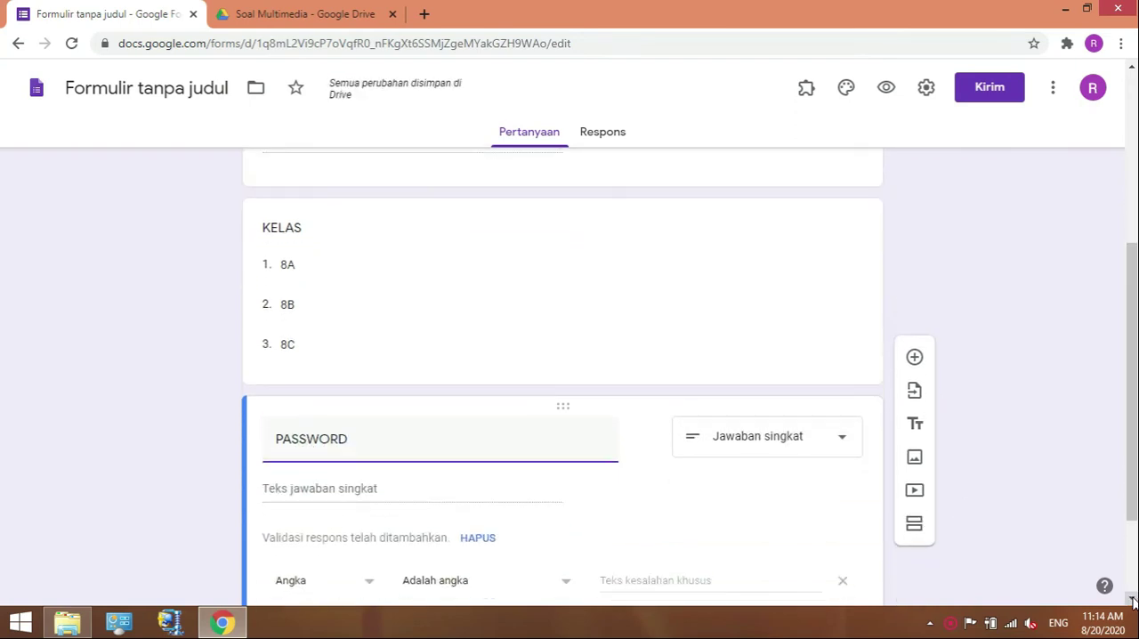
click(1133, 602)
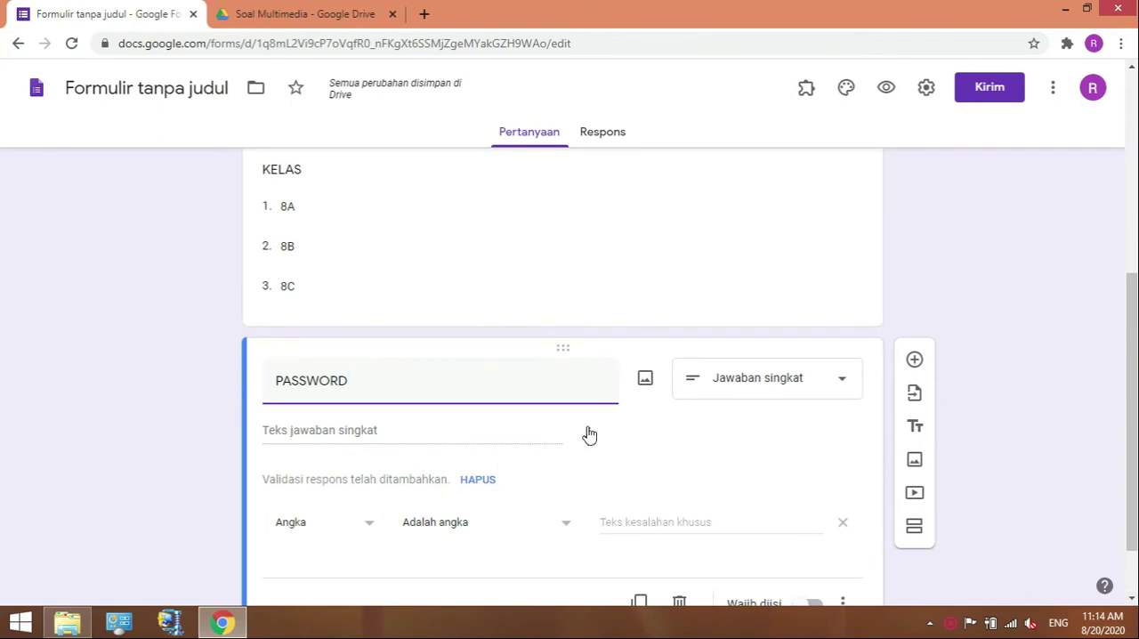
click(372, 526)
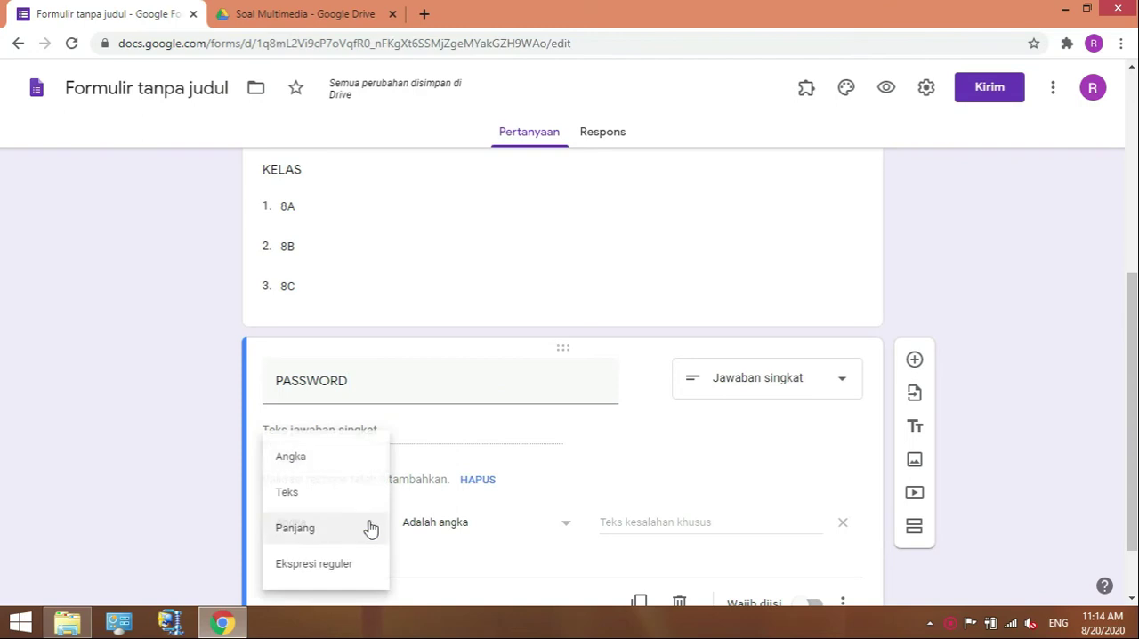
click(302, 497)
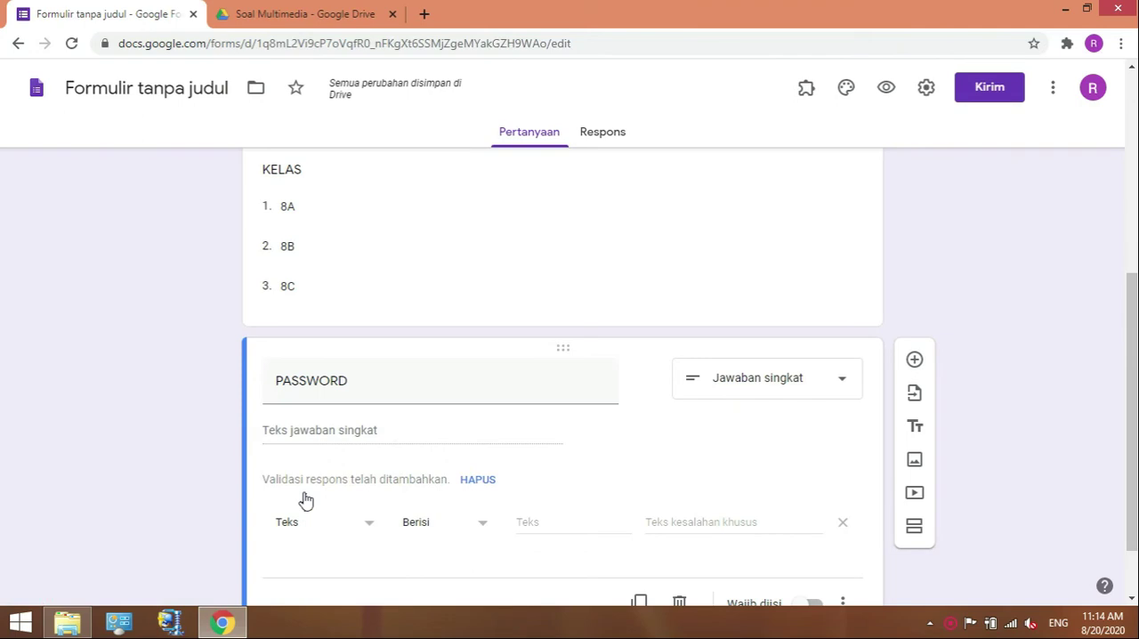
click(478, 530)
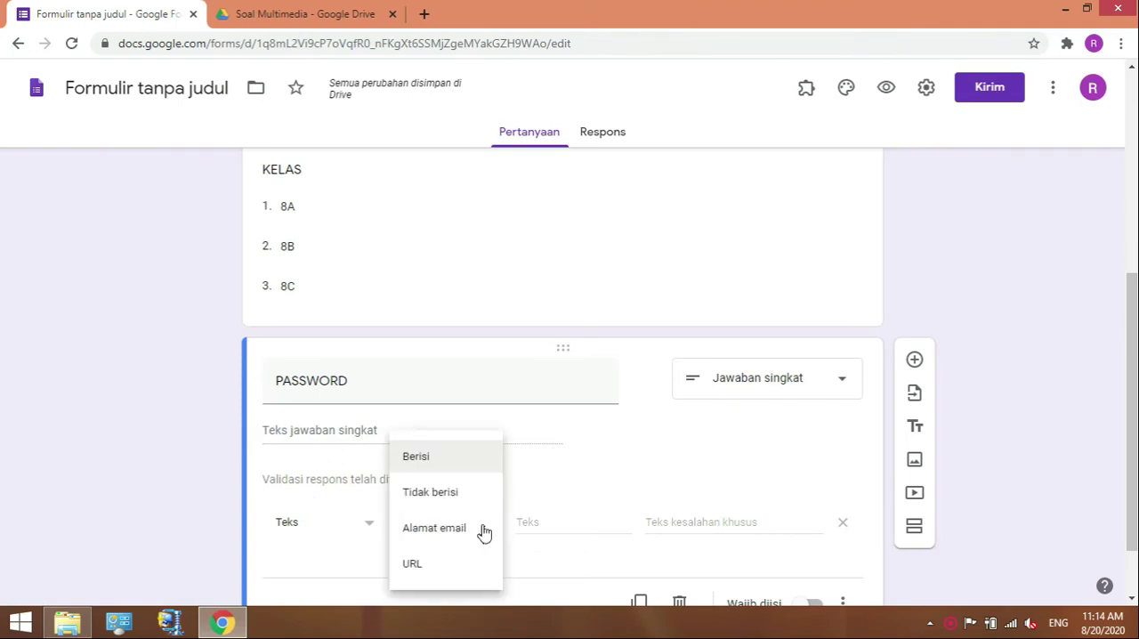
click(447, 461)
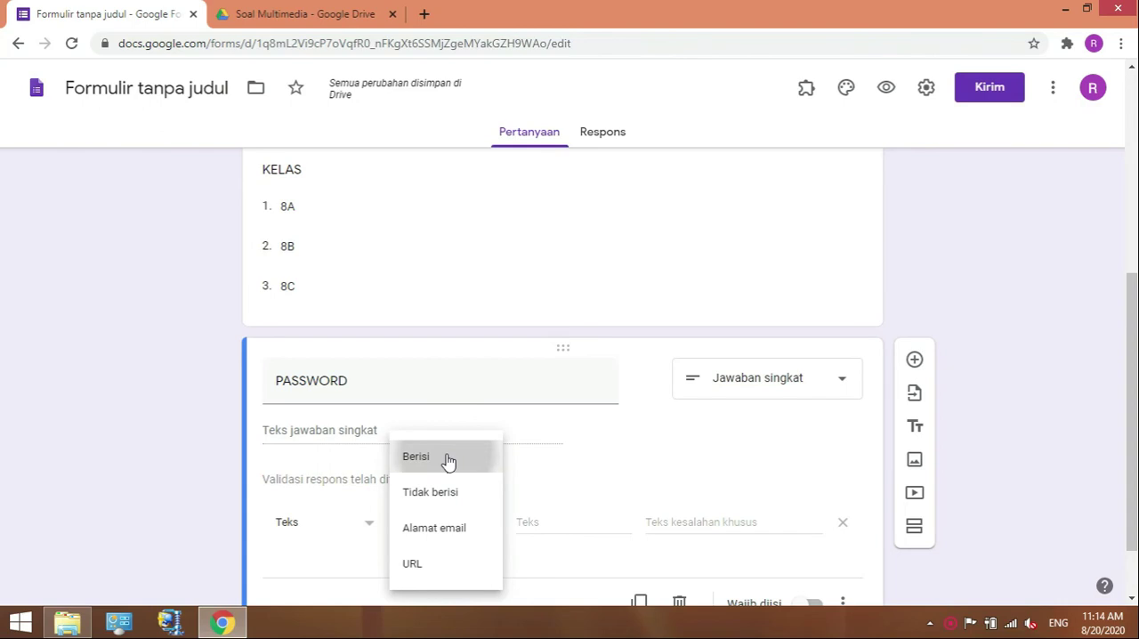
click(562, 523)
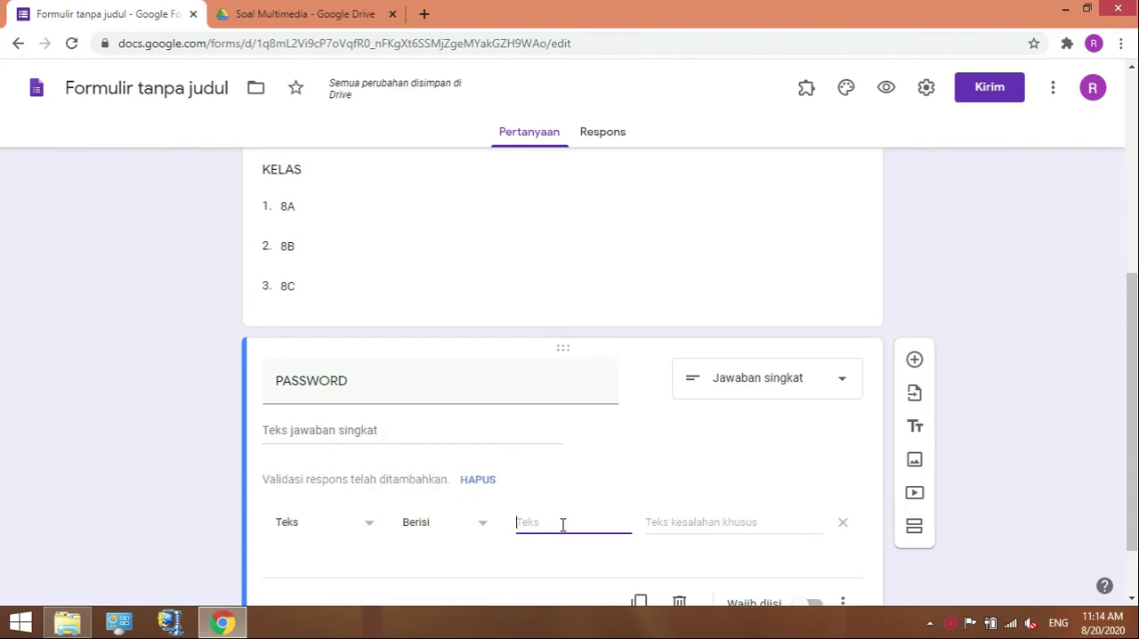
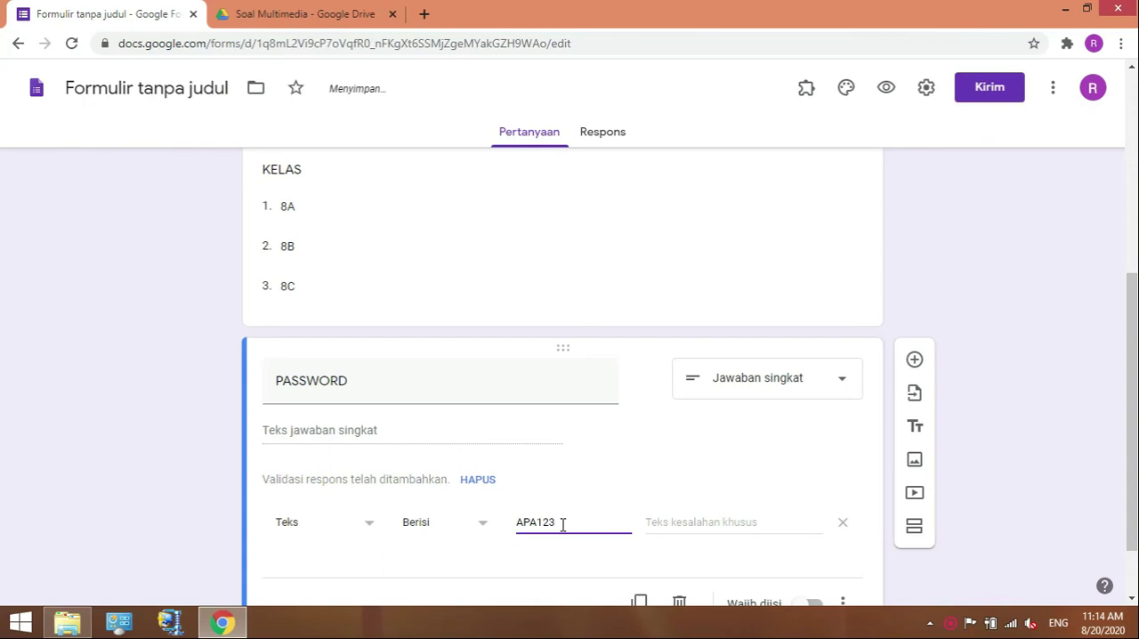
Enter "PASSWORD YANG DIKETIK SALAH!" as the custom error text for the PASSWORD validation.
click(703, 524)
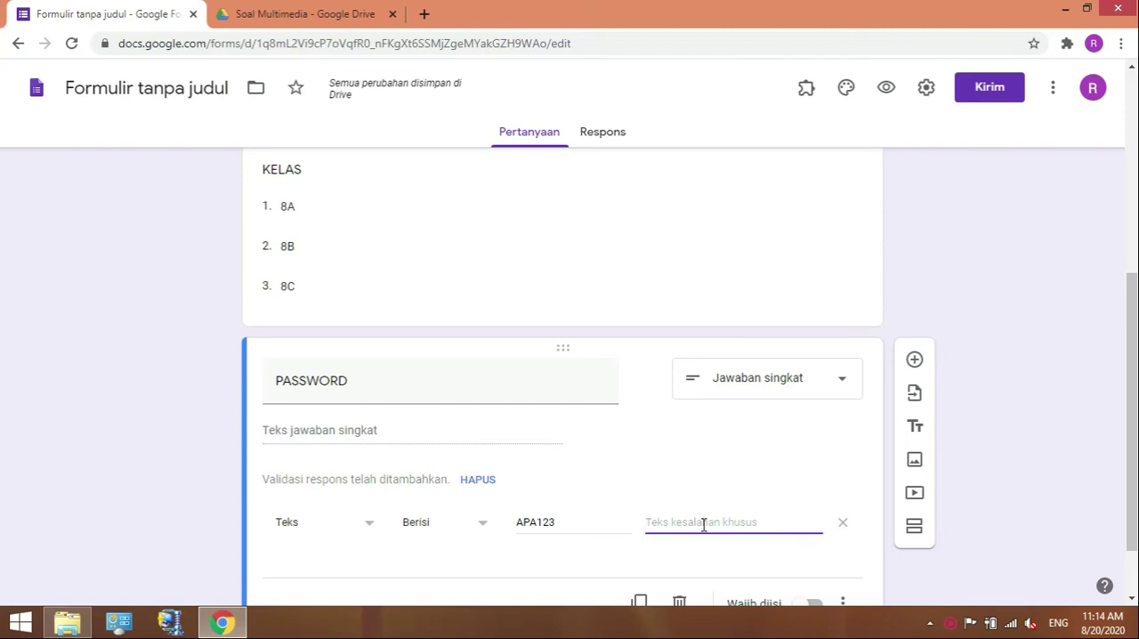
text(PASSWORD )
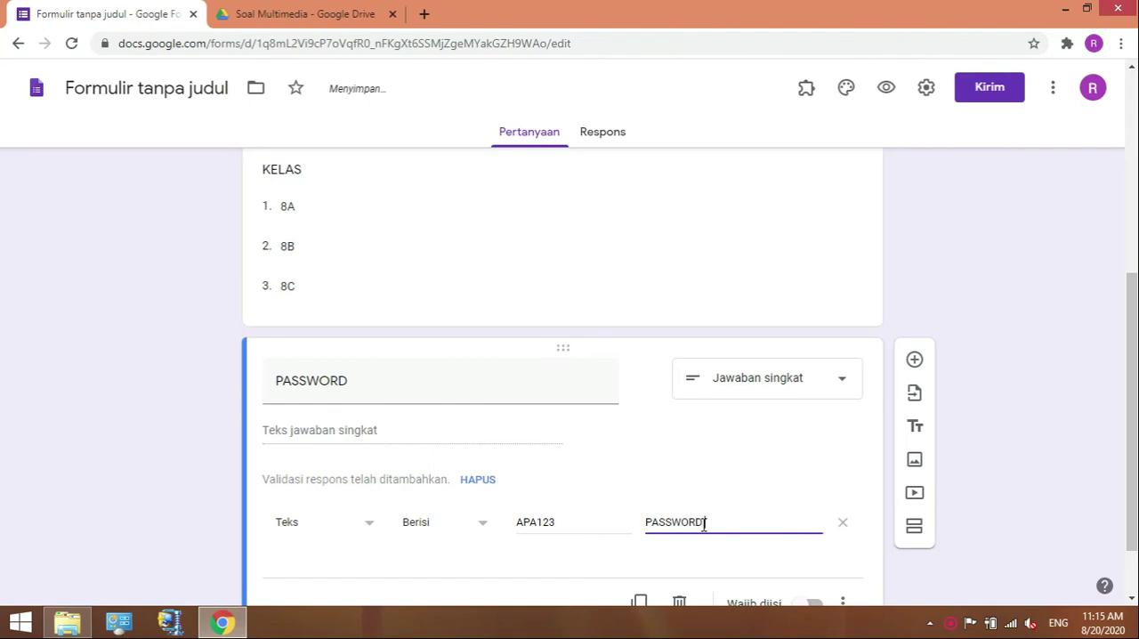
text(YANG DIKETIK SALH)
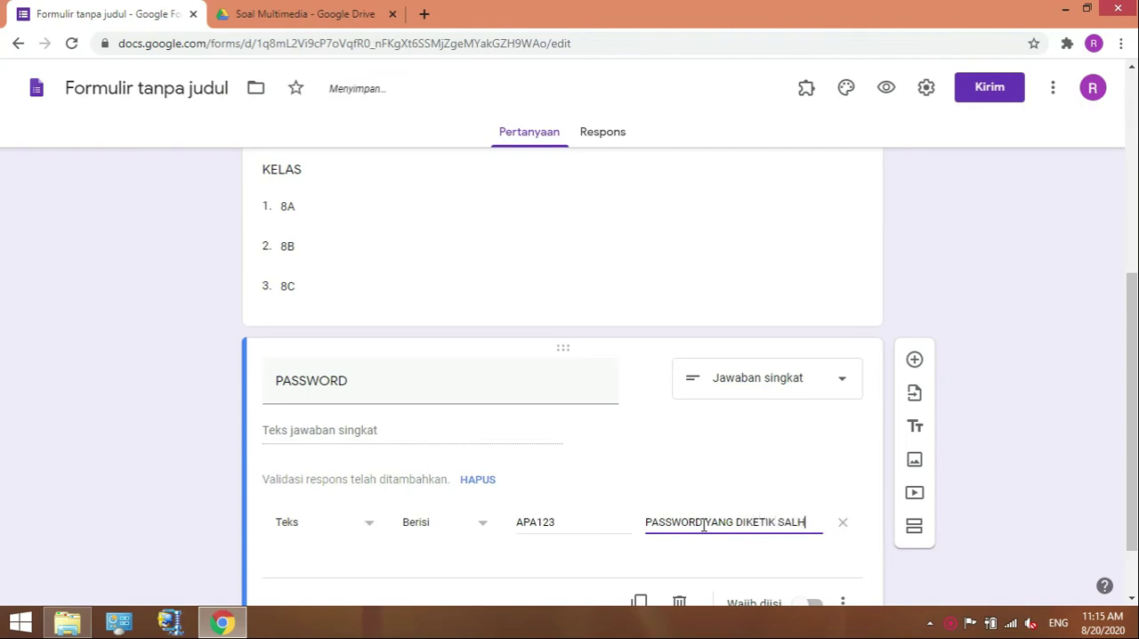
key(BackSpace)
text(AH)
click(703, 525)
key(End)
text(!)
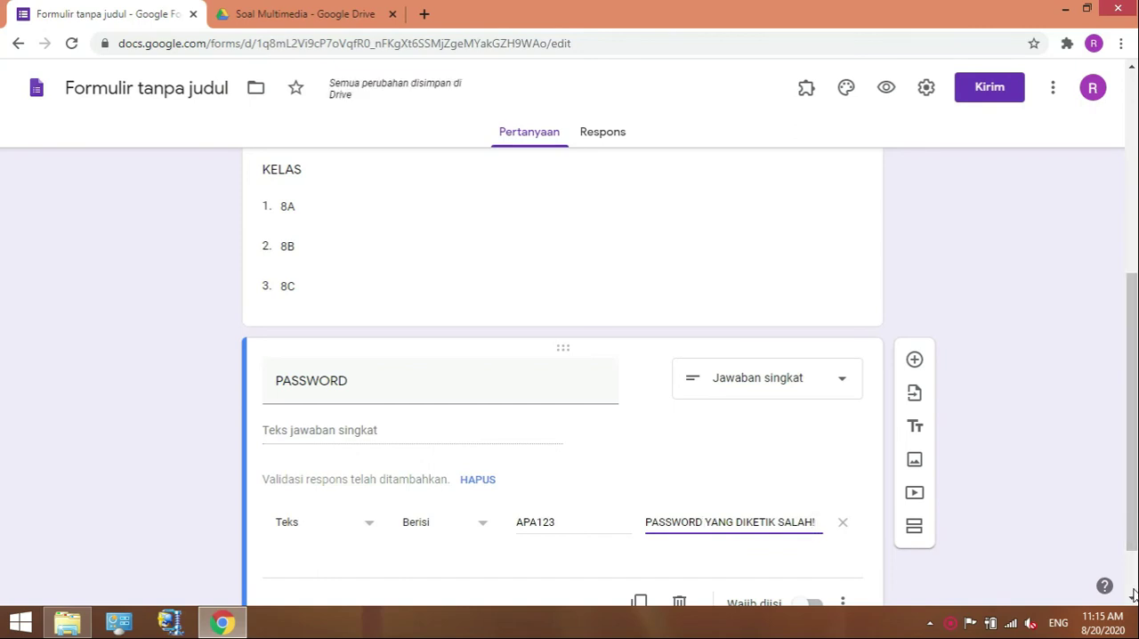
Make the PASSWORD question required.
click(1132, 602)
click(1132, 602)
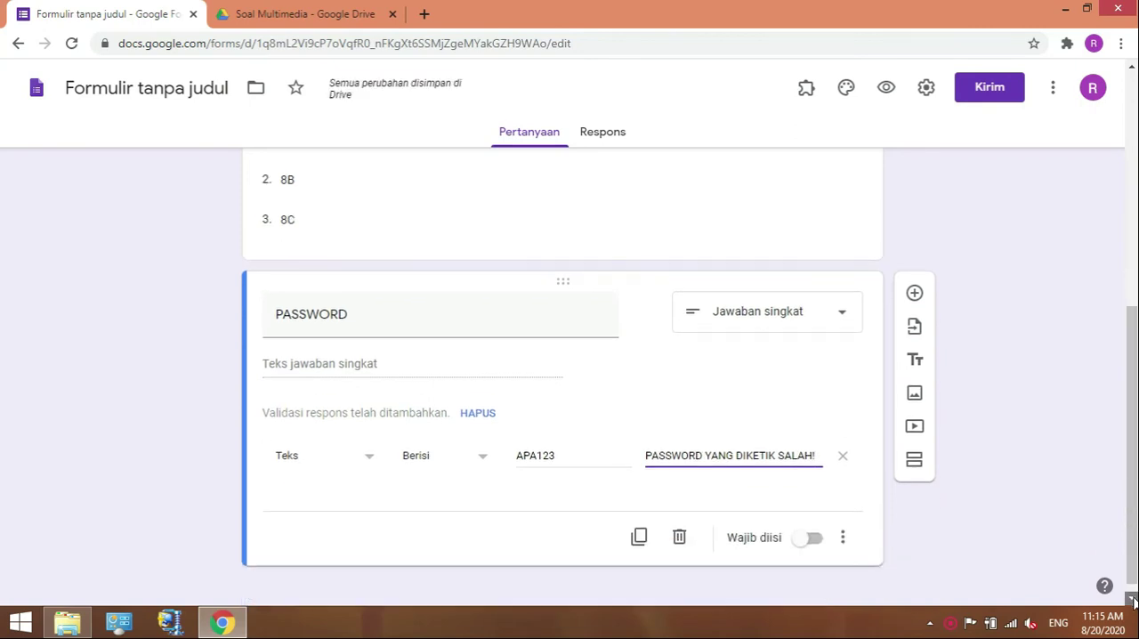
click(815, 530)
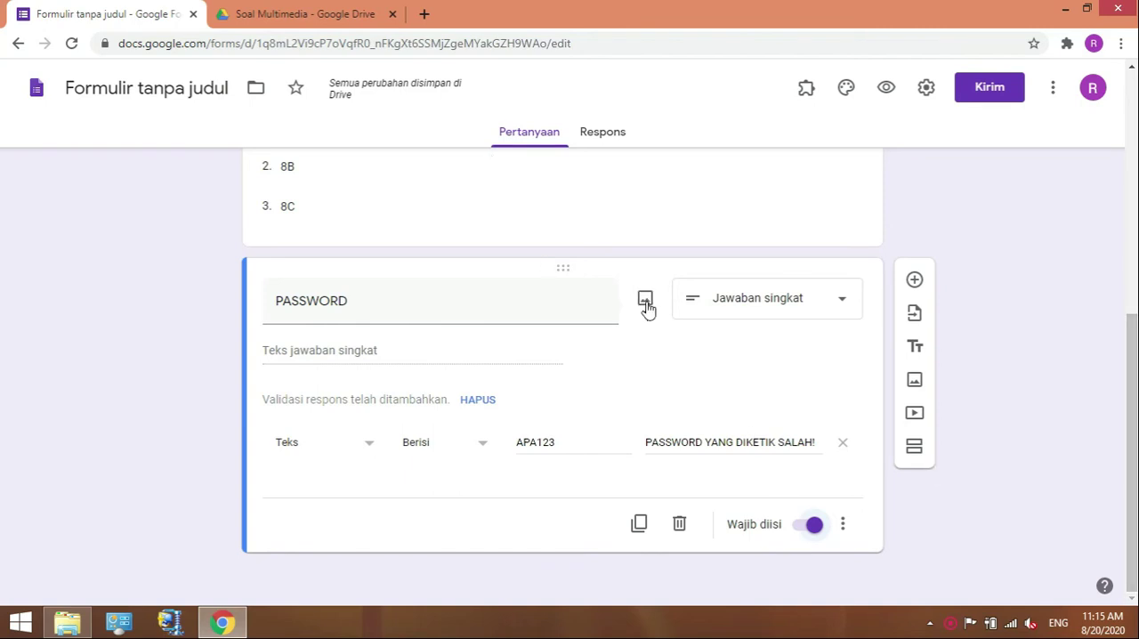
Add a new section after the PASSWORD question and title it "PENILAIAN HARIAN".
click(917, 454)
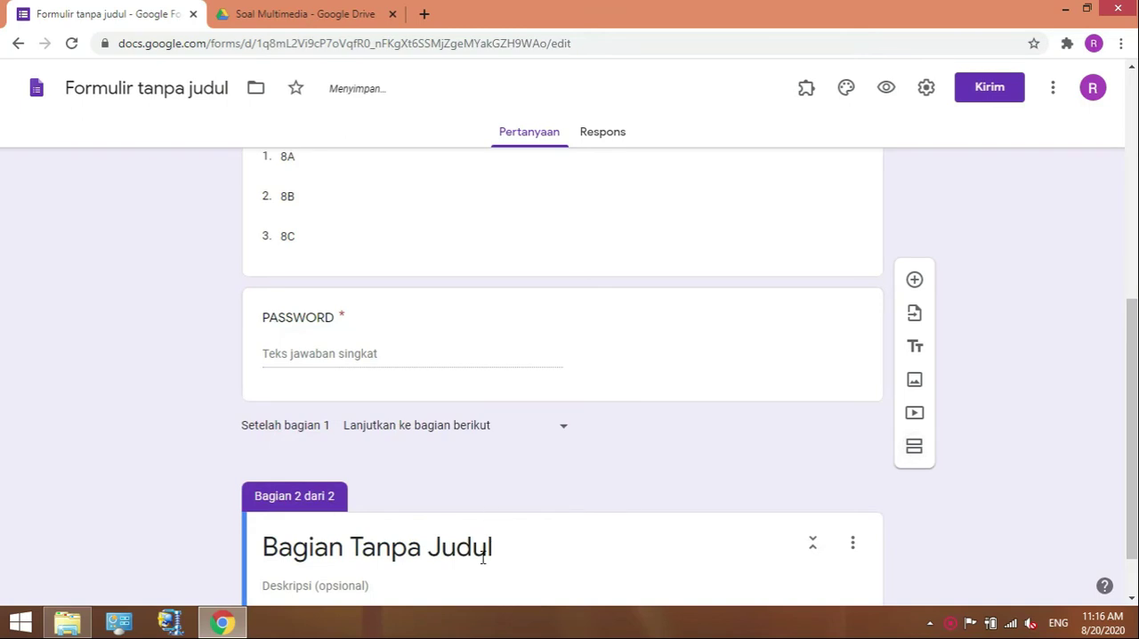
click(483, 557)
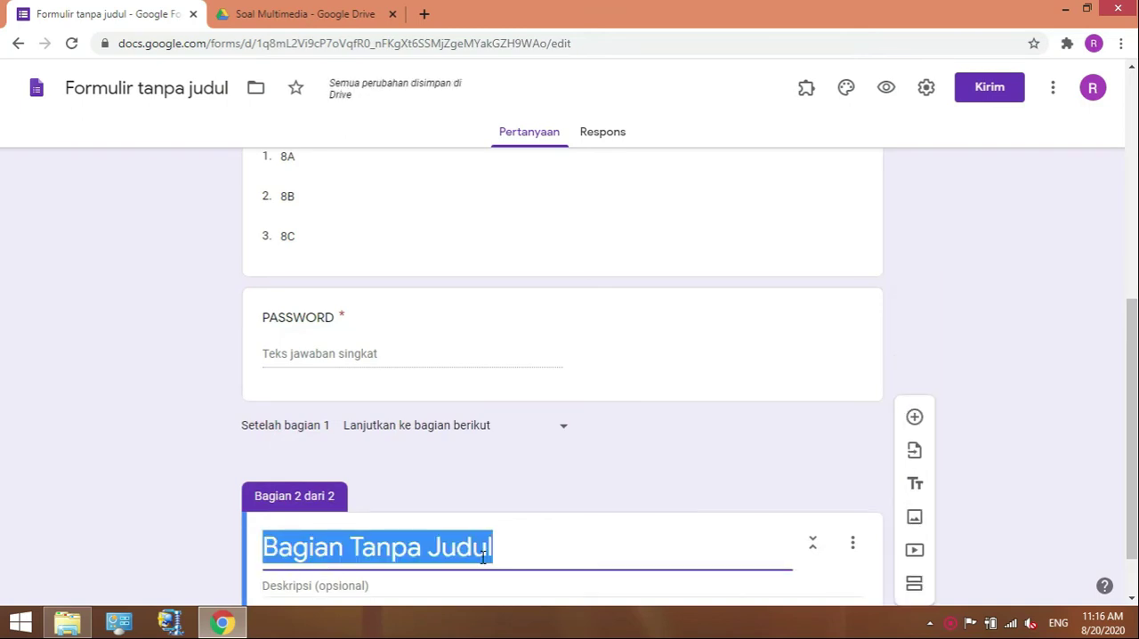
text(t)
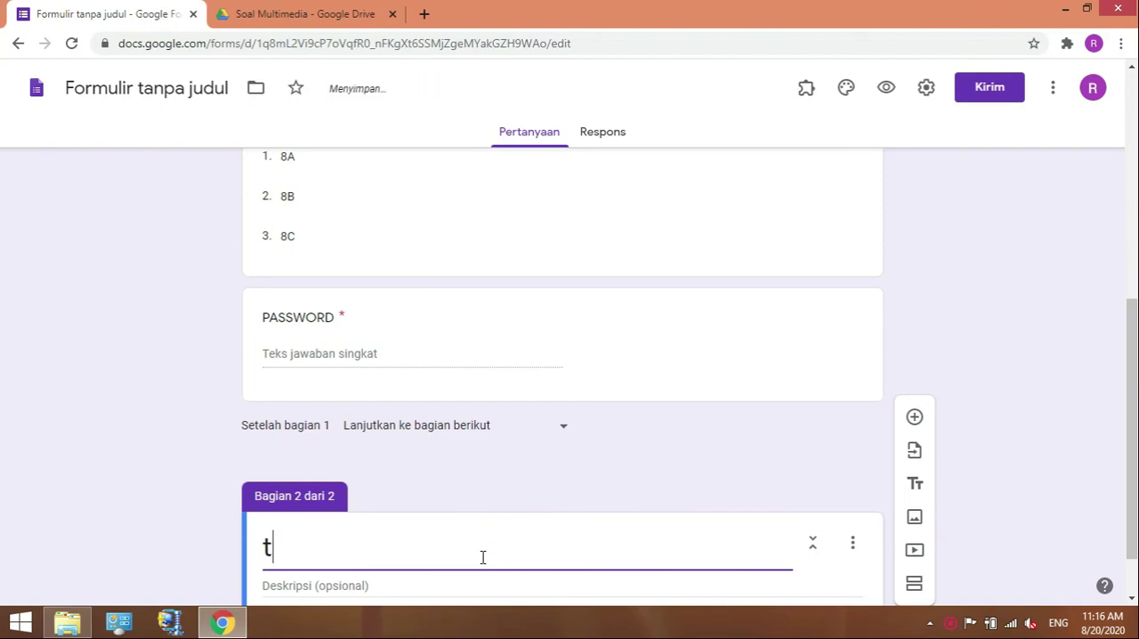
key(BackSpace)
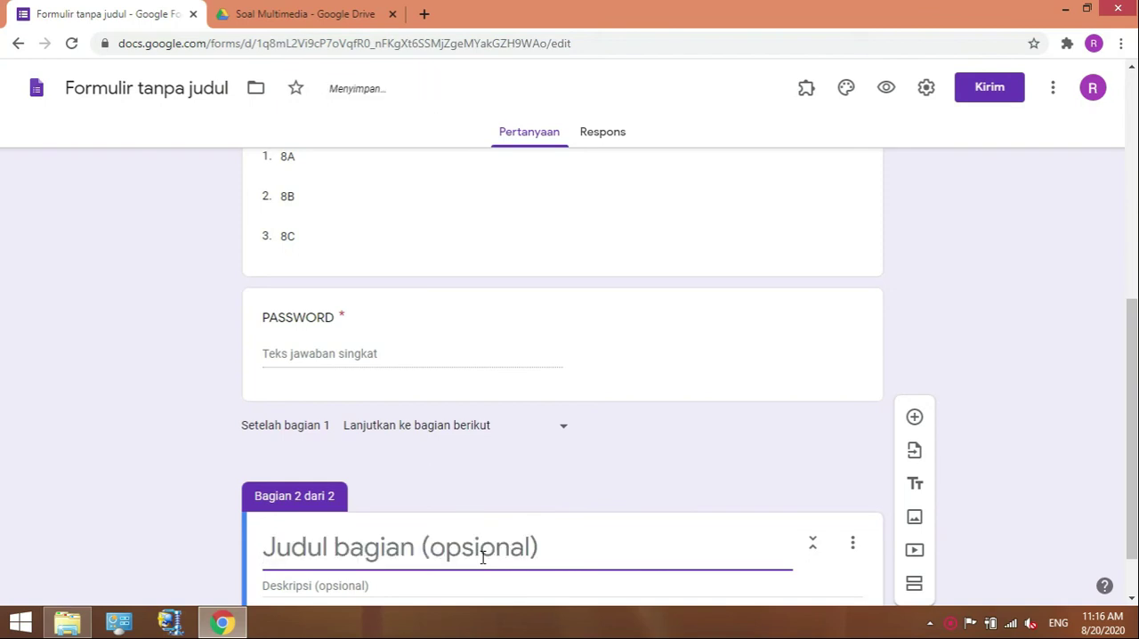
text(ph)
key(BackSpace)
key(BackSpace)
text(ph)
key(BackSpace)
key(BackSpace)
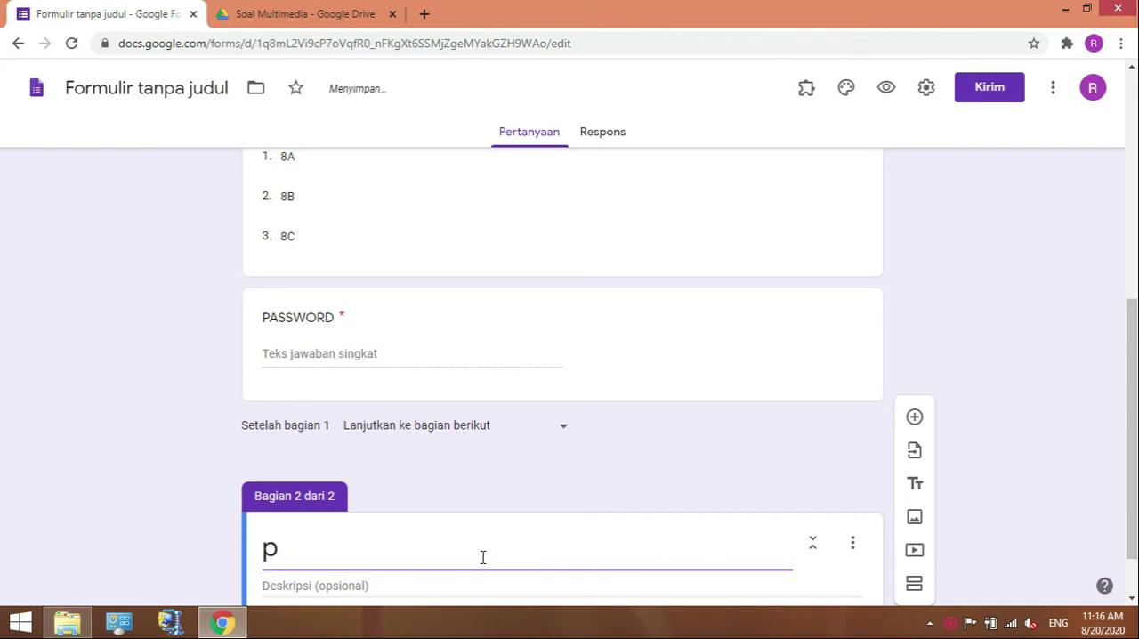
text(P)
key(BackSpace)
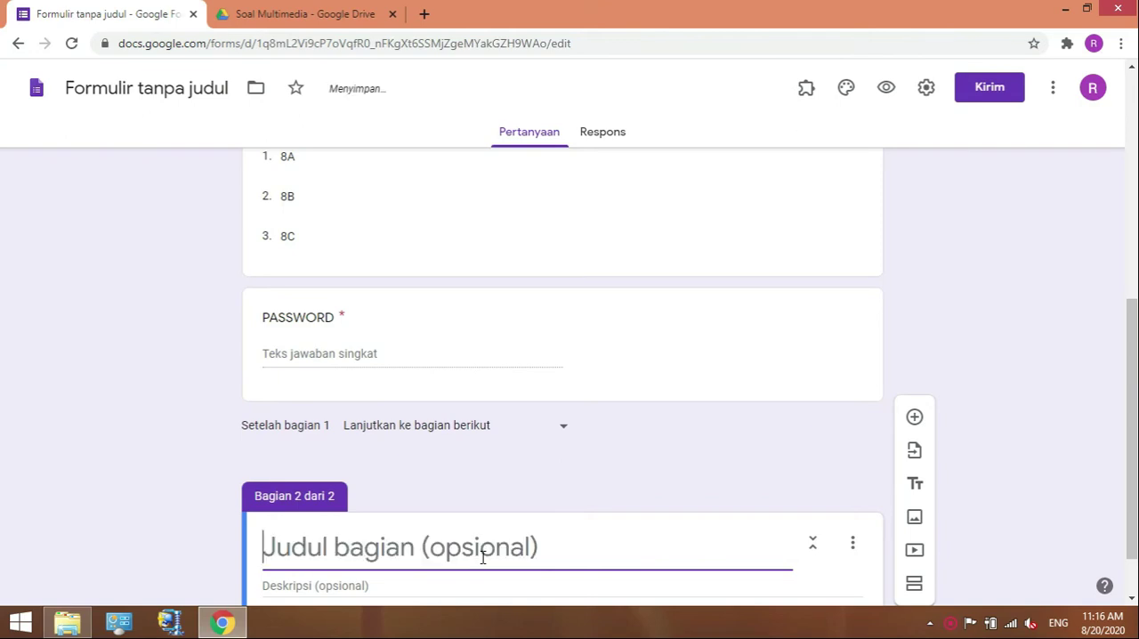
text(PEN)
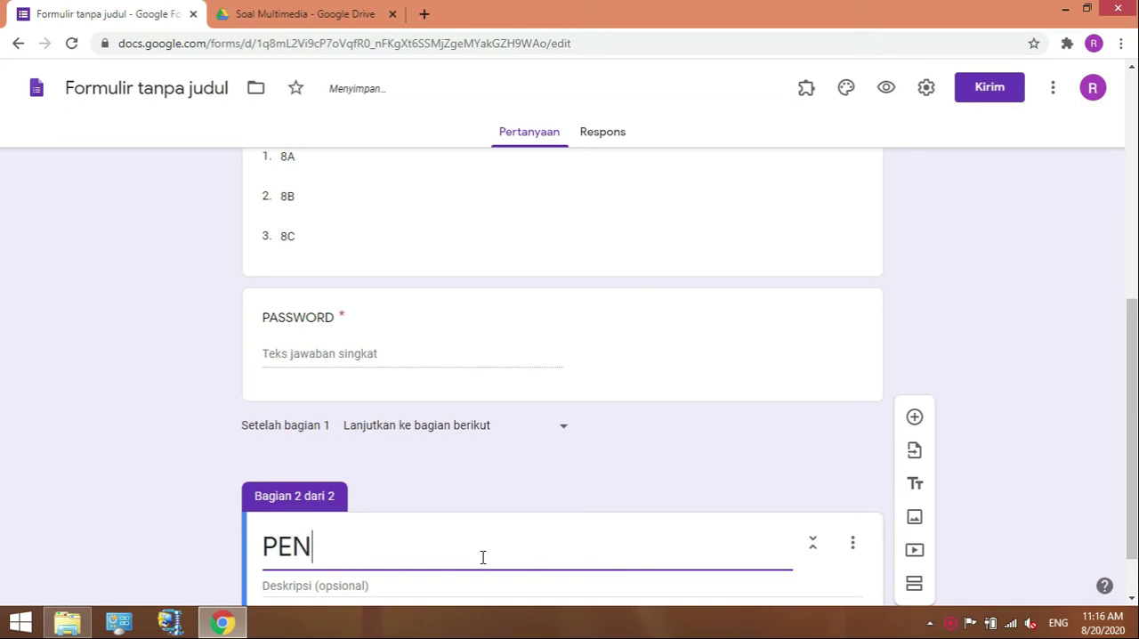
text(ILAIAN)
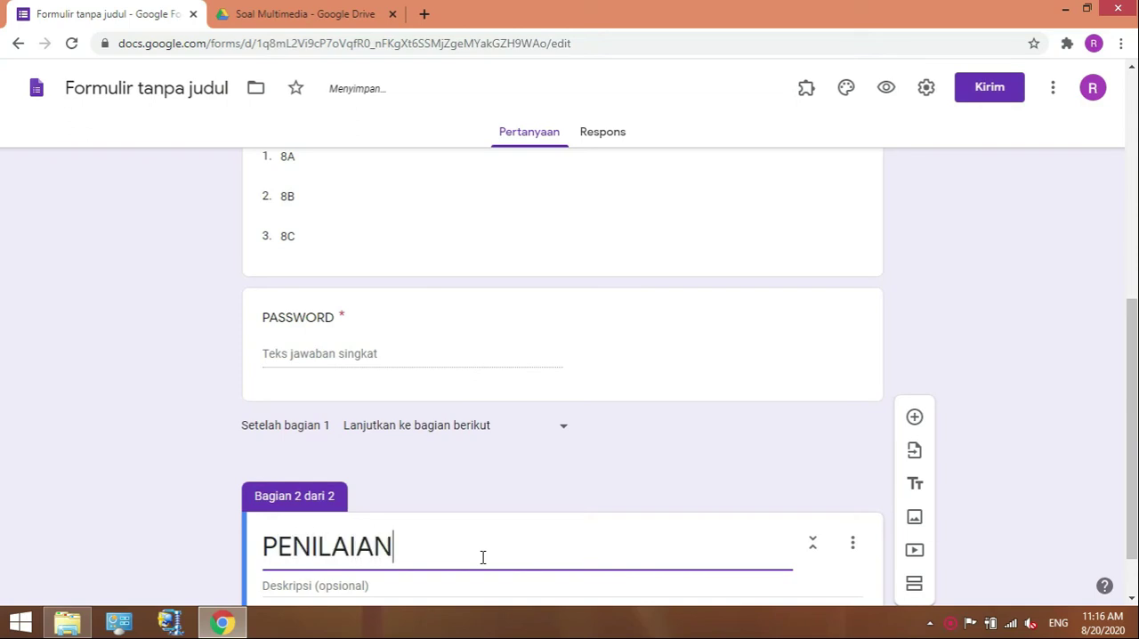
text( HARIAN)
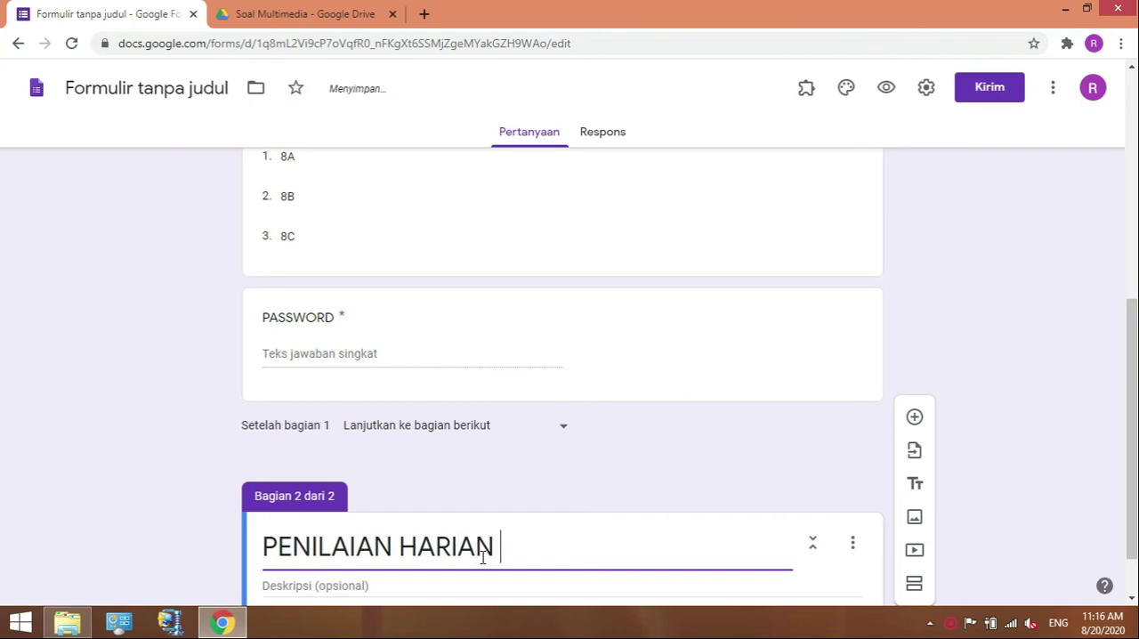
Extend the second section's title to read "PENILAIAN HARIAN TIK".
click(483, 557)
text(TIK)
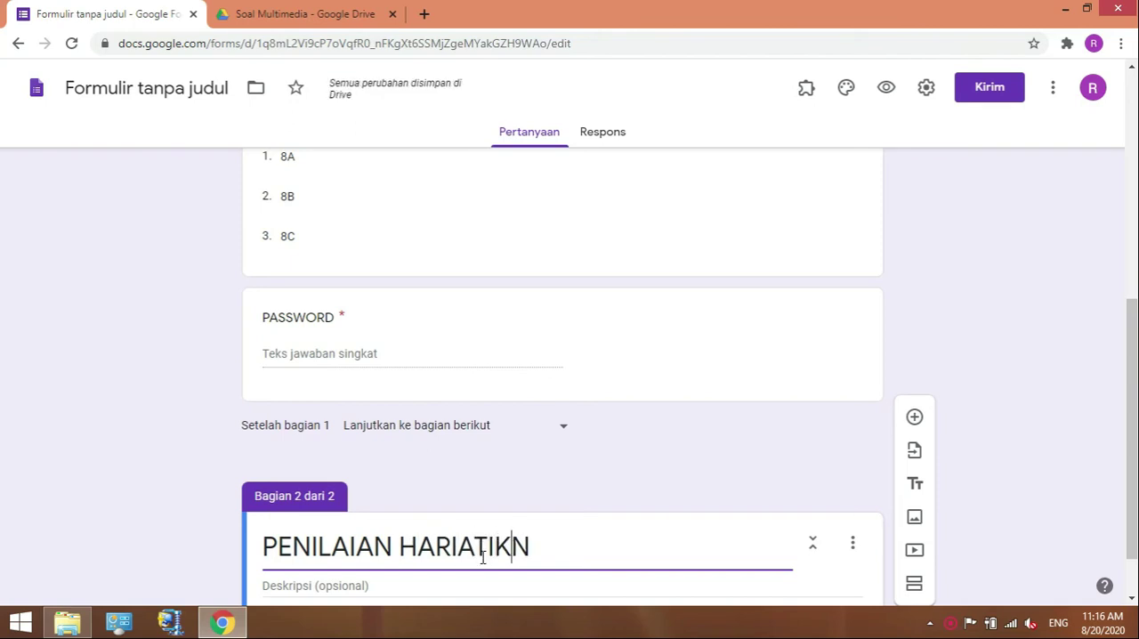
key(BackSpace)
key(BackSpace)
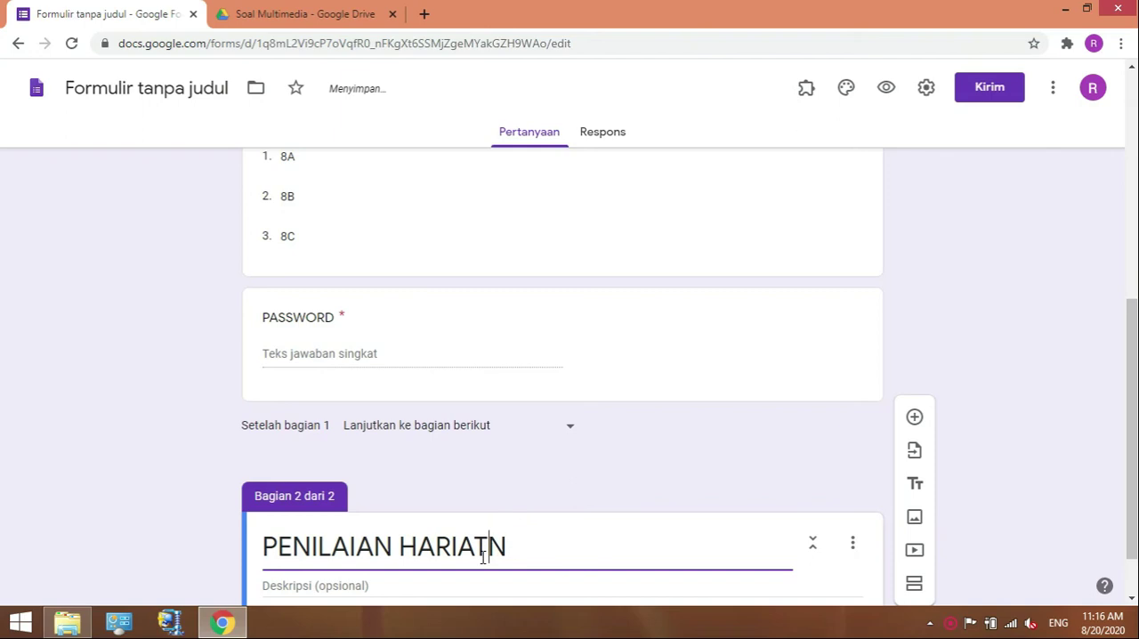
key(BackSpace)
click(498, 547)
text(TIK)
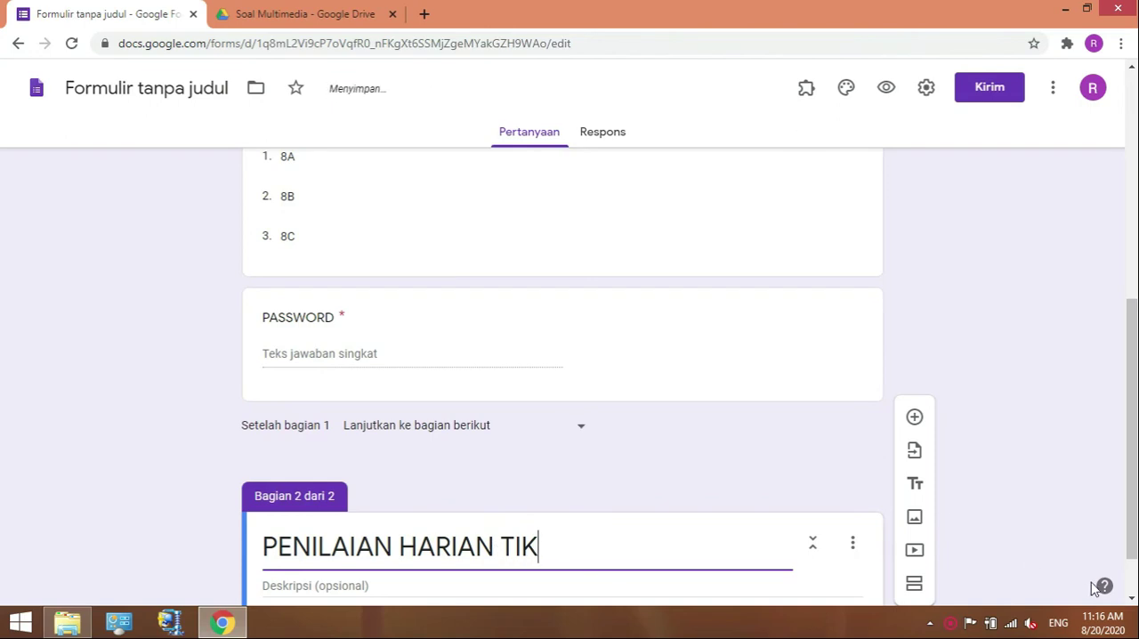
Open the form's add-on marketplace and search it for "Form Builder".
click(1131, 602)
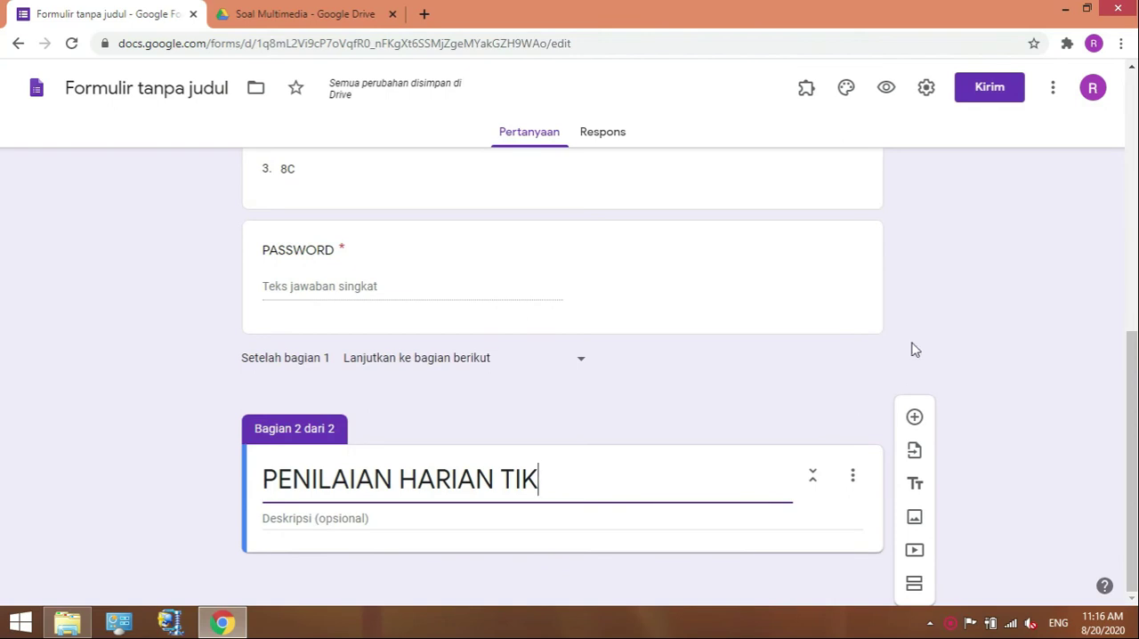
click(1054, 93)
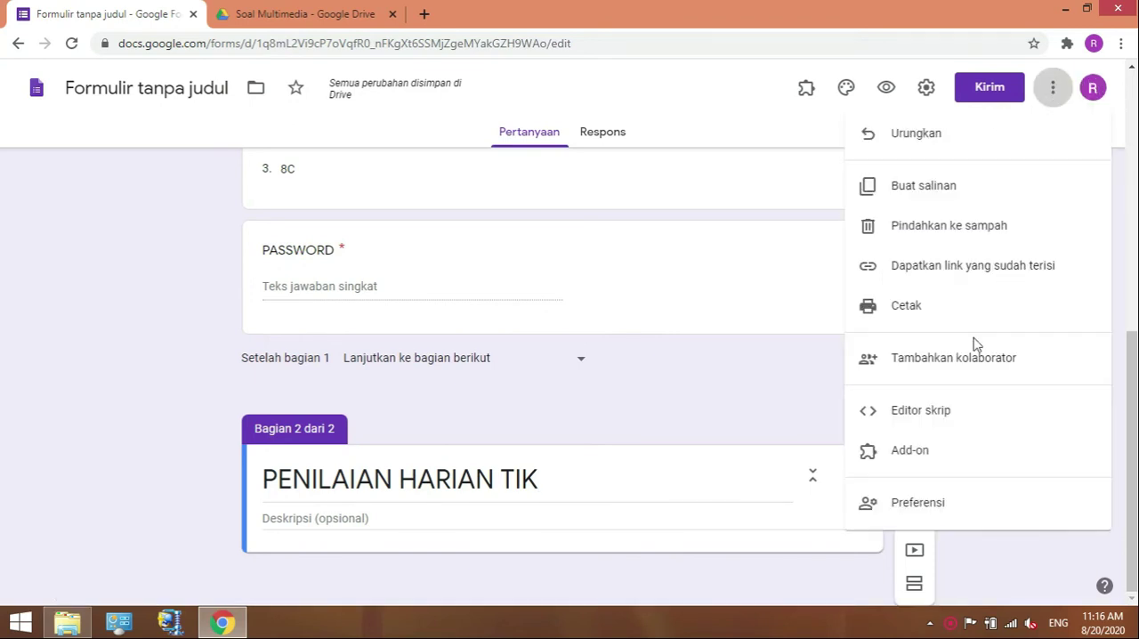
click(907, 455)
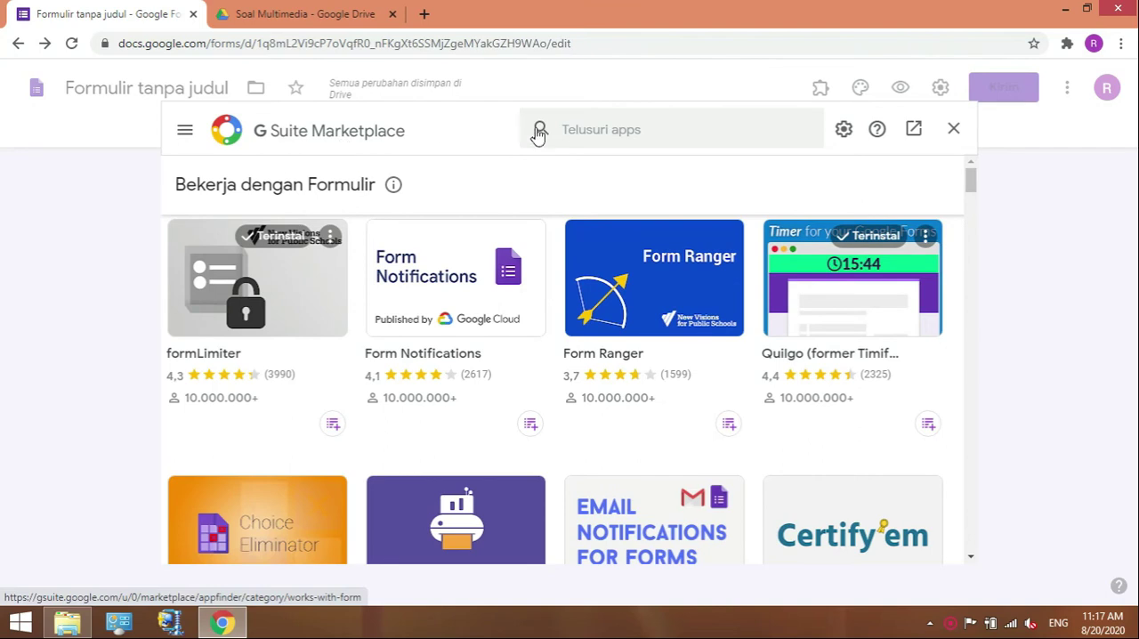
click(618, 125)
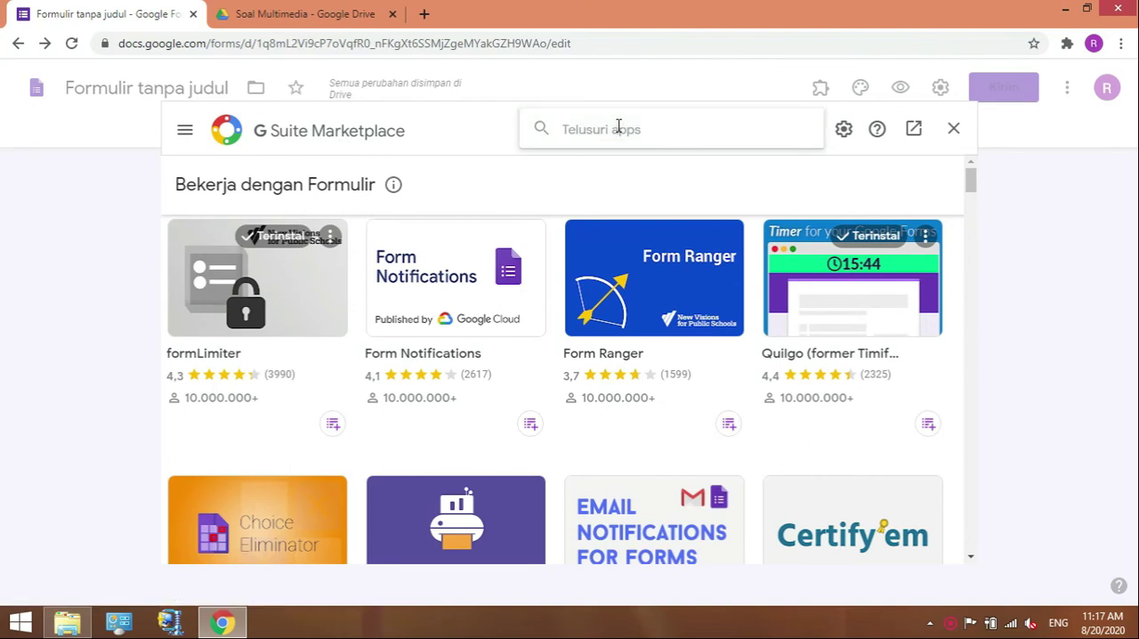
text(FORM)
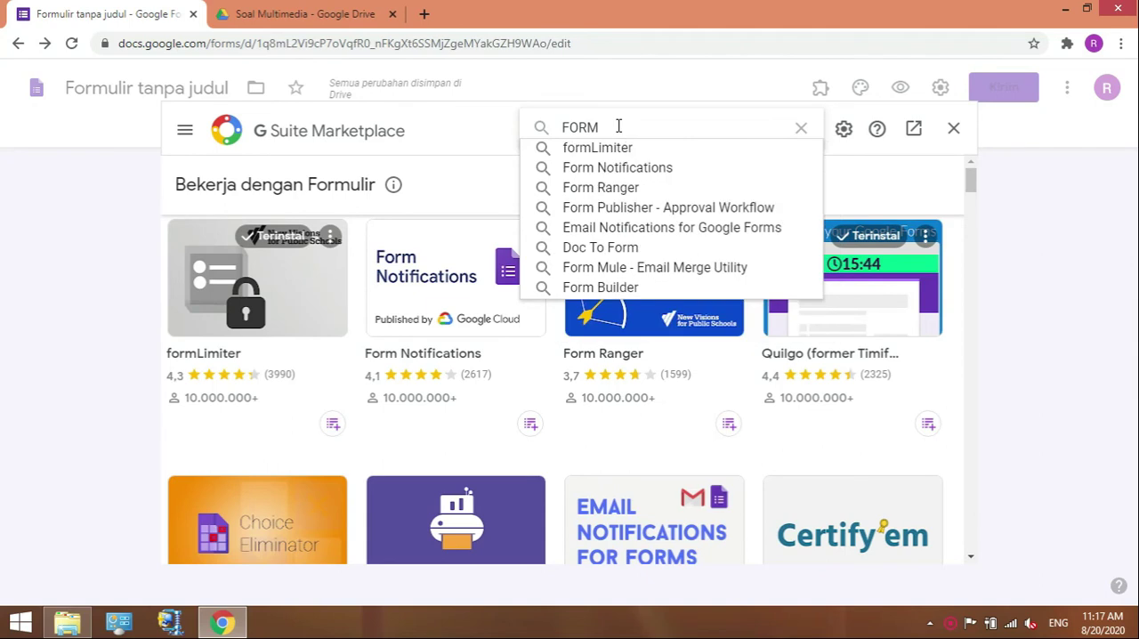
text( BU)
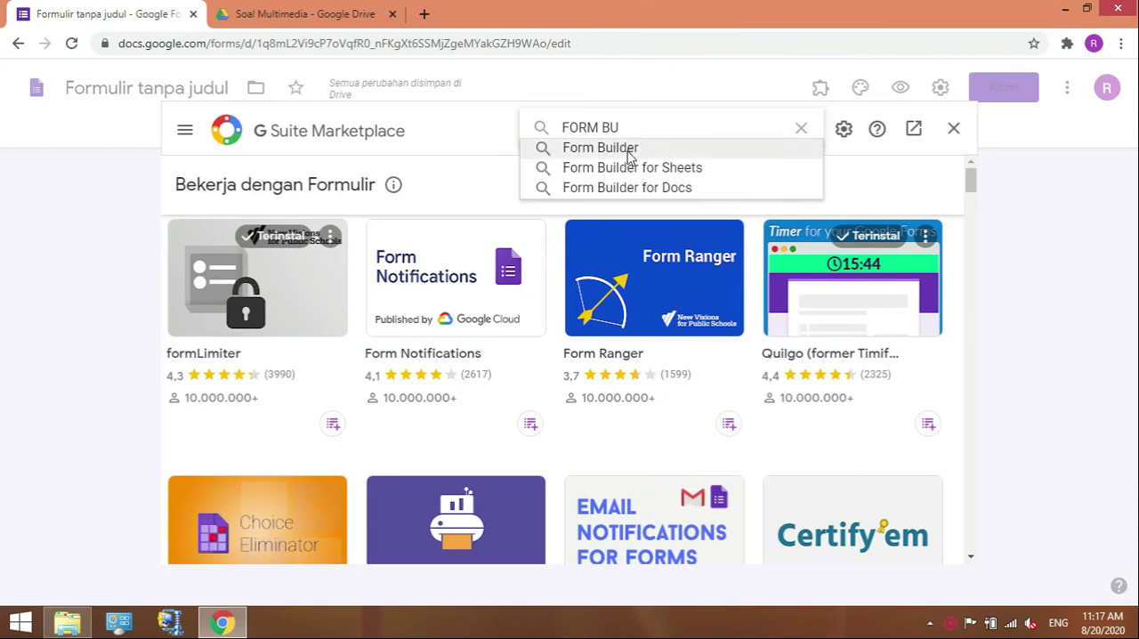
click(627, 152)
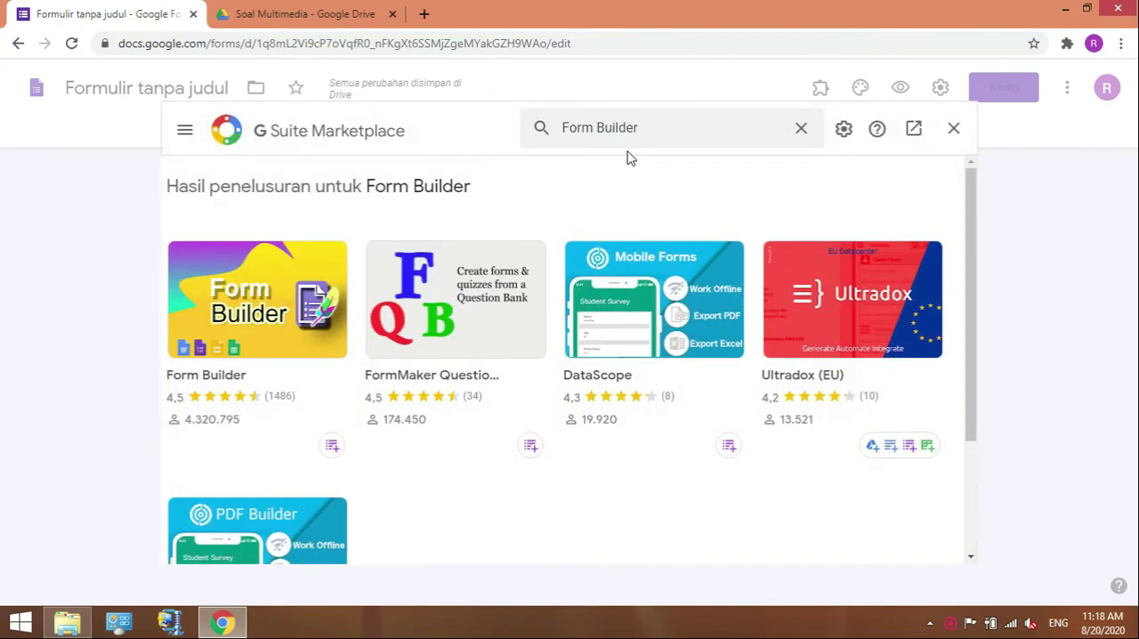
Install the Form Builder add-on by Jivrus Technologies, allow it access to the Google account, and close the marketplace.
click(231, 342)
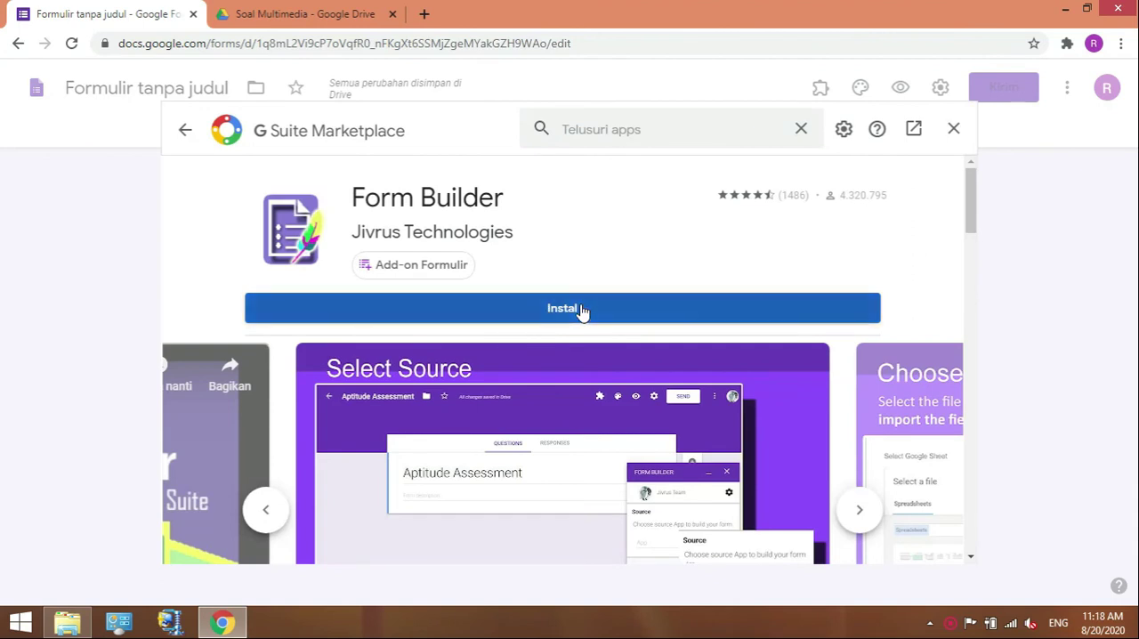
click(581, 310)
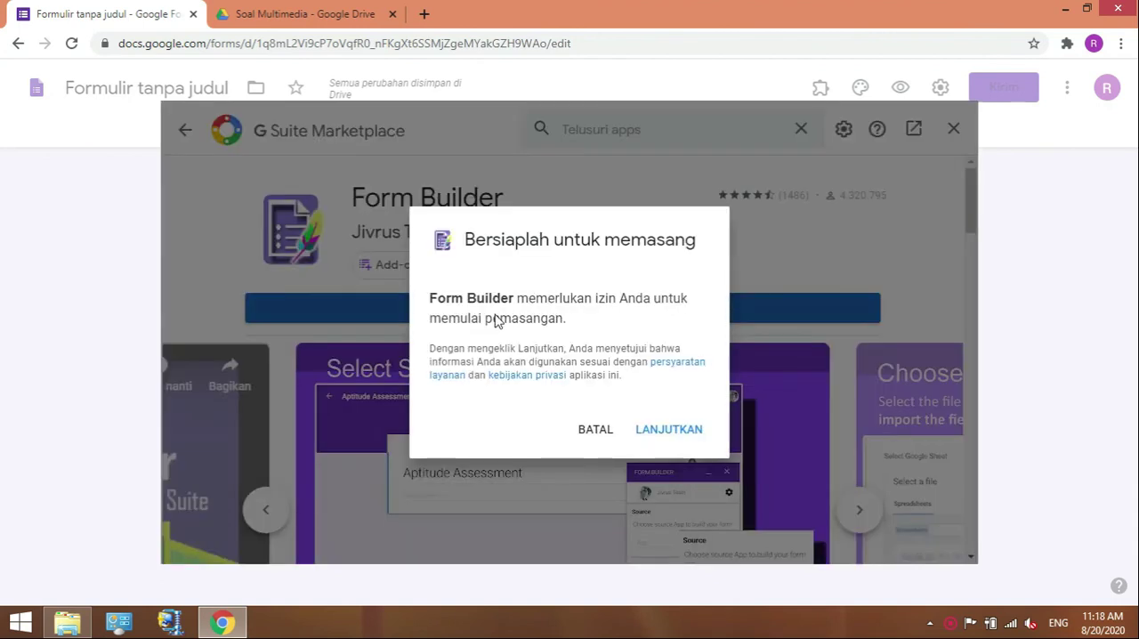
click(664, 430)
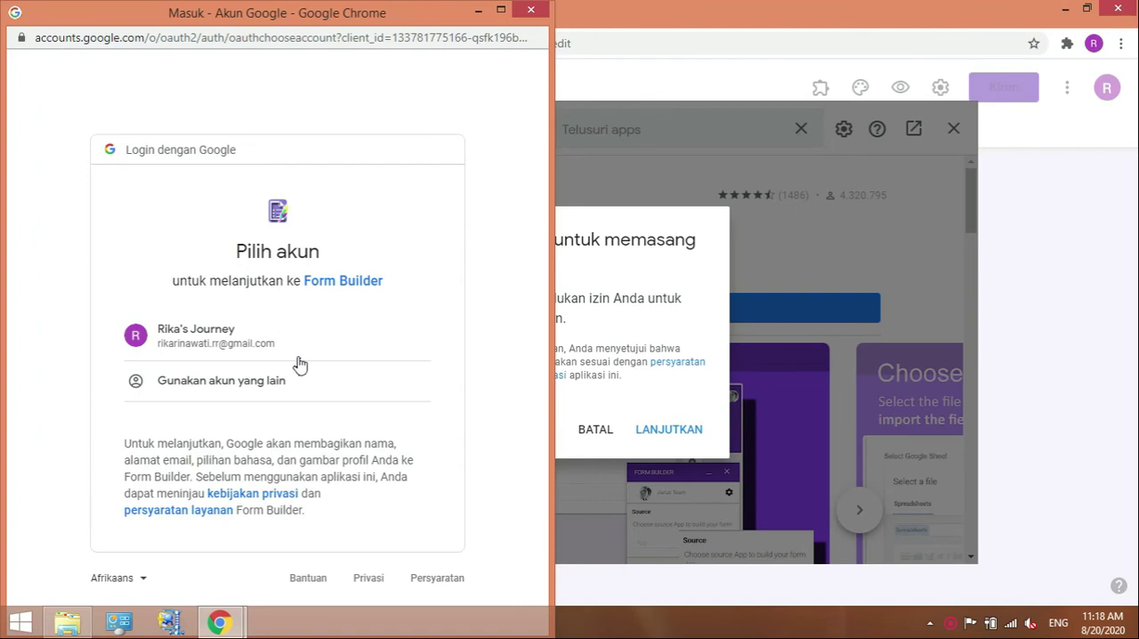
click(196, 335)
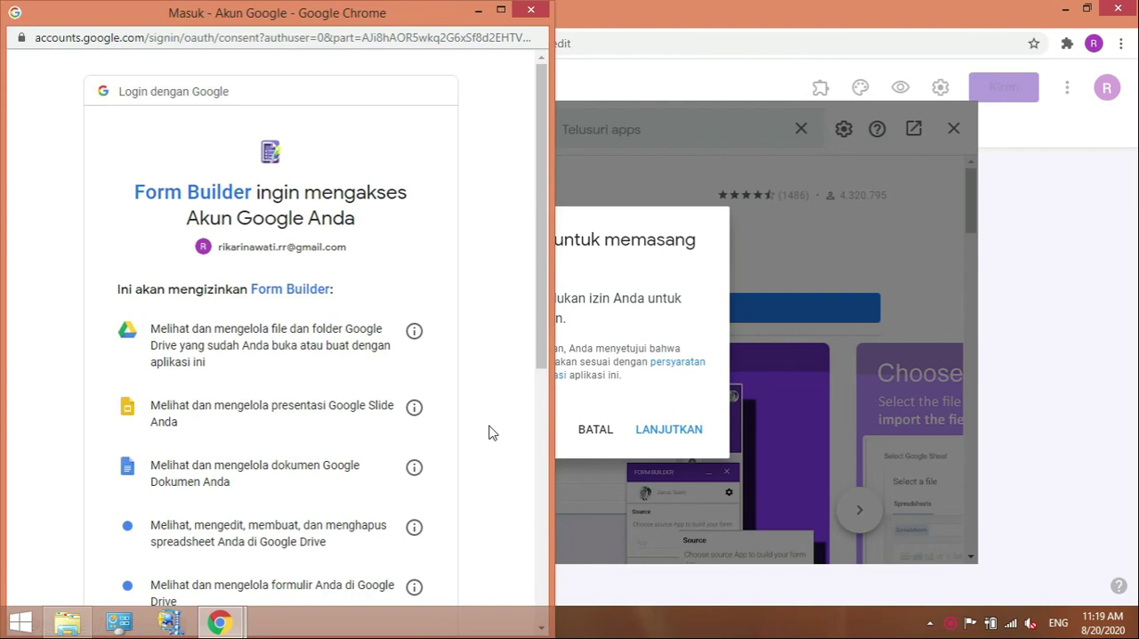
click(545, 571)
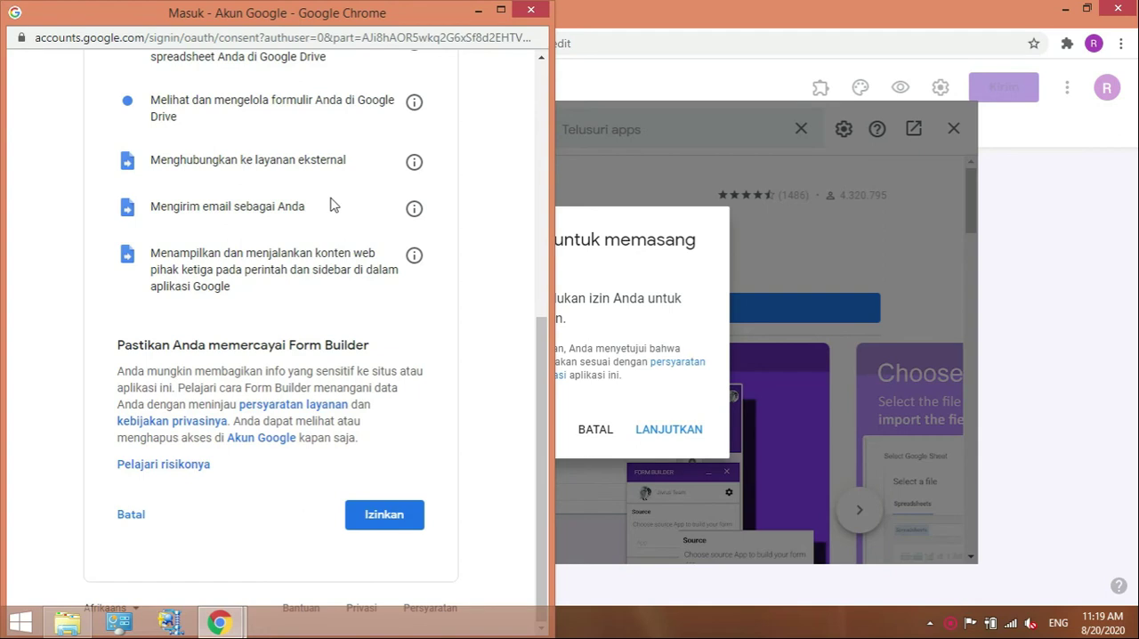
click(365, 518)
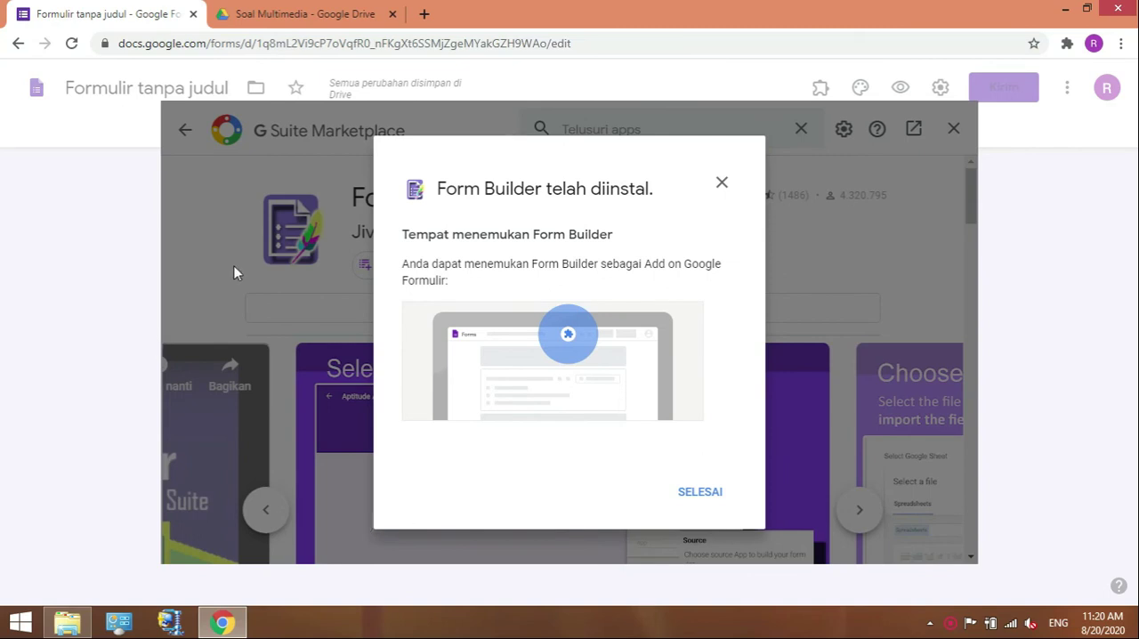
click(699, 494)
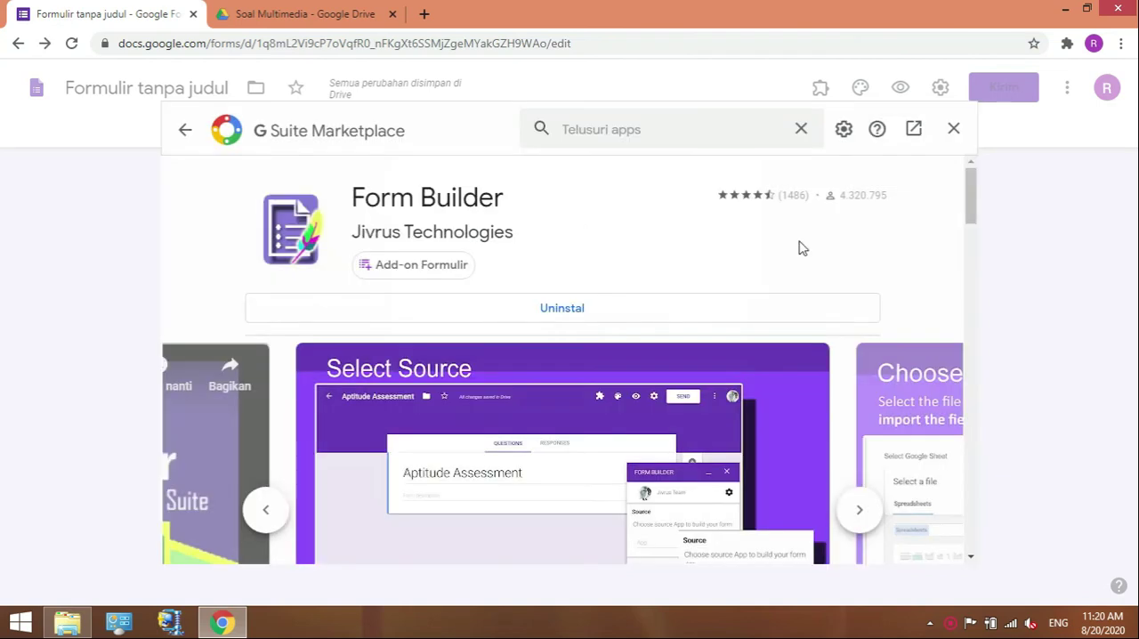
click(952, 132)
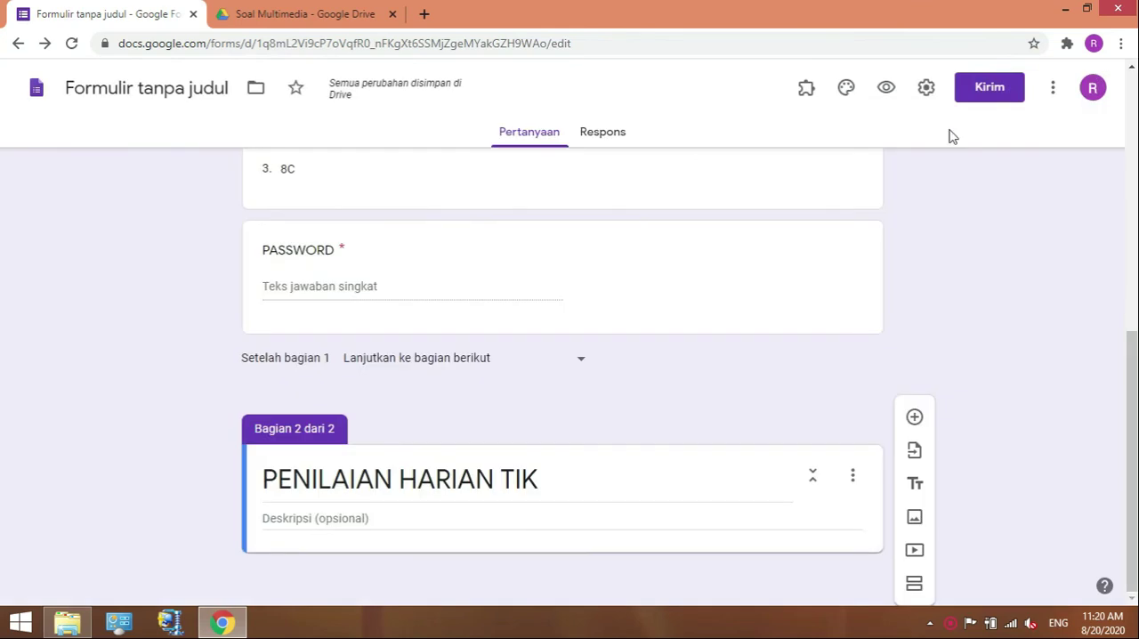
Switch to Google Drive and create a folder named "SOAL ULANGAN" inside Soal Multimedia.
click(331, 15)
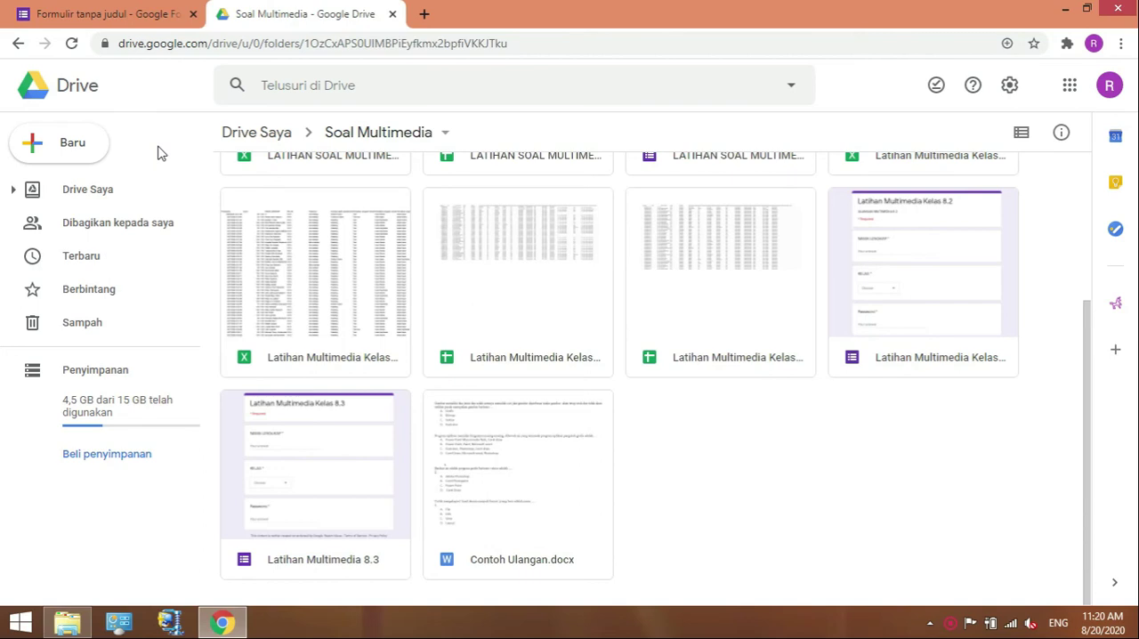
click(78, 155)
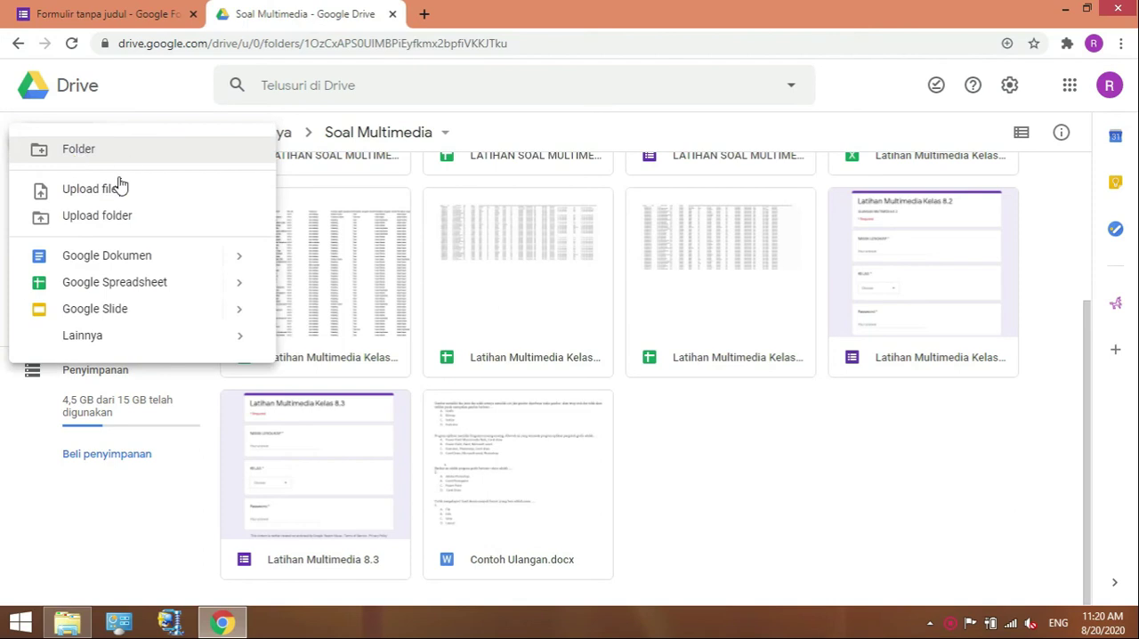
click(94, 162)
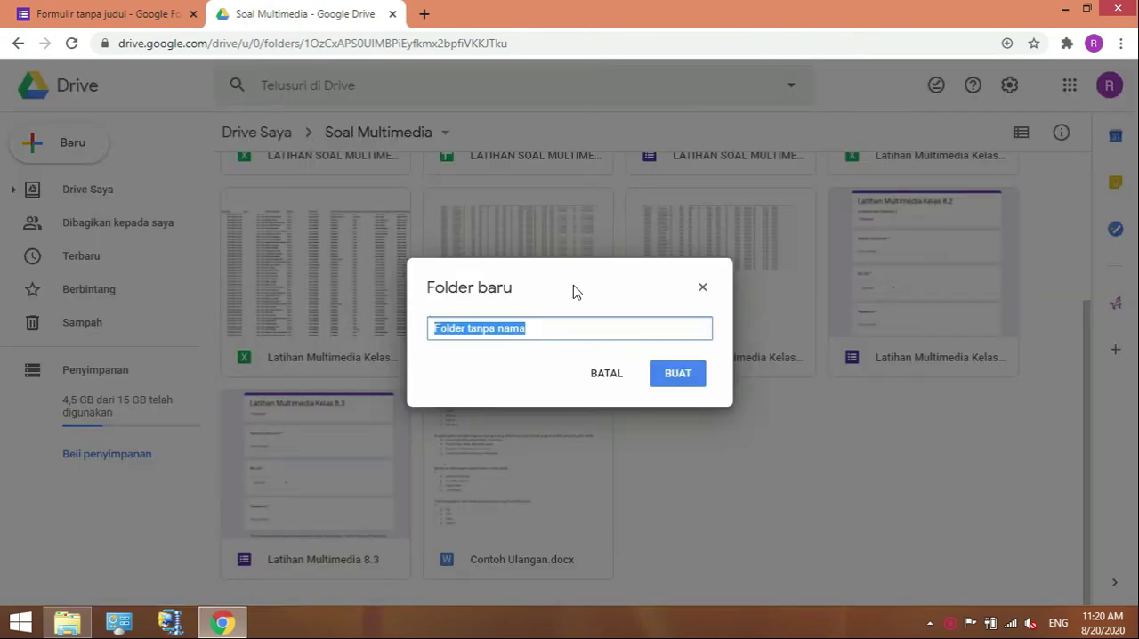
text(sOL)
key(BackSpace)
key(BackSpace)
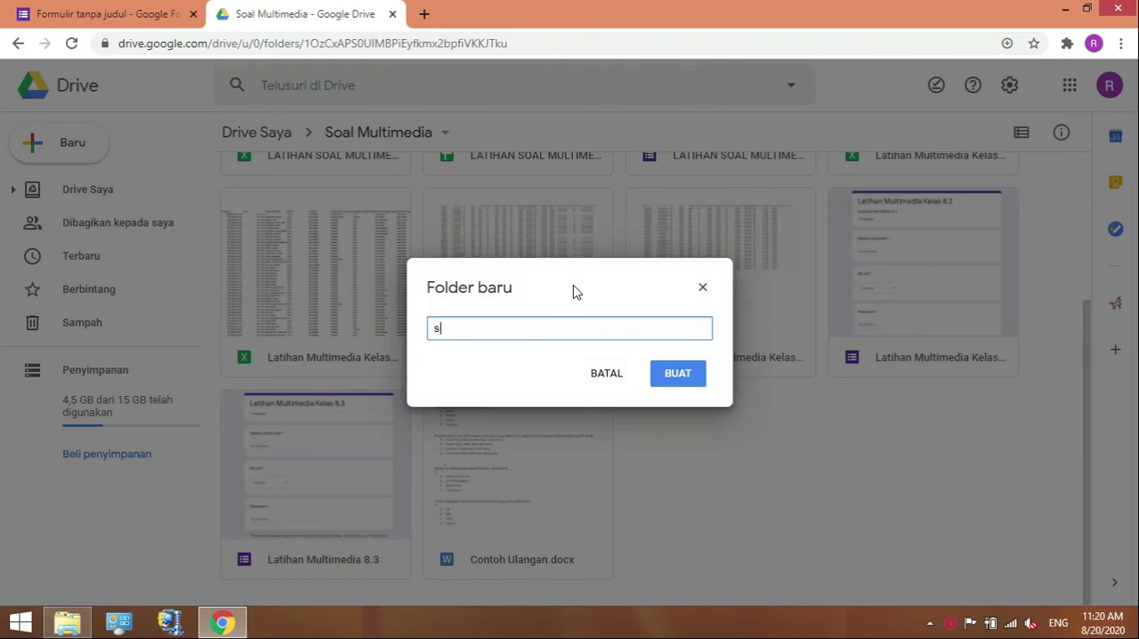
key(BackSpace)
text(SOAL ULANGAN)
click(681, 372)
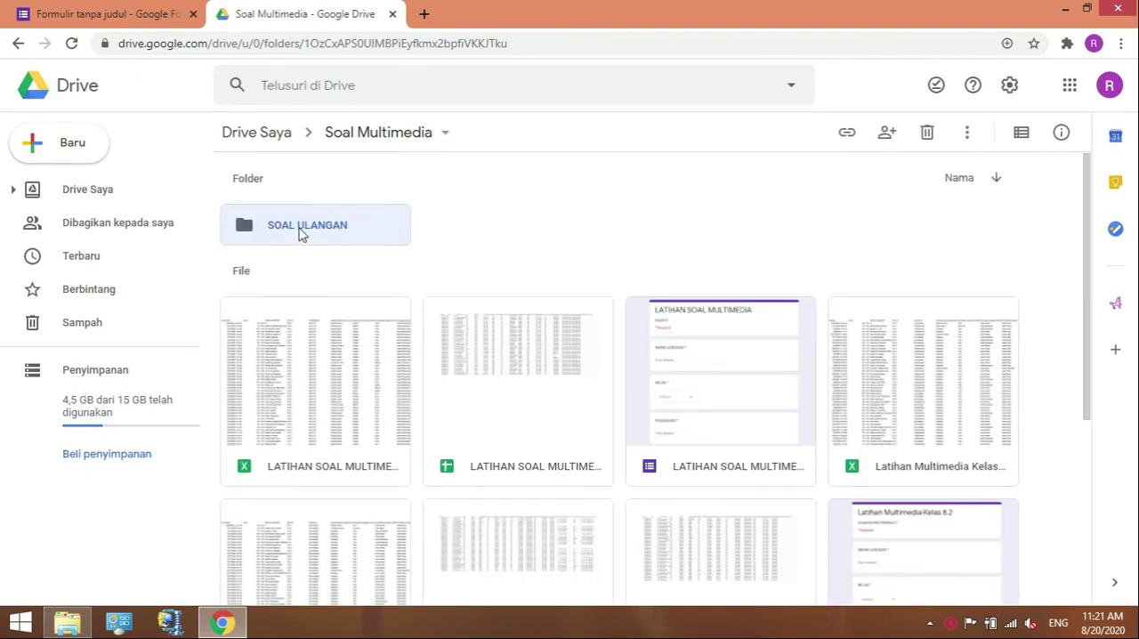
Open the SOAL ULANGAN folder.
double_click(256, 232)
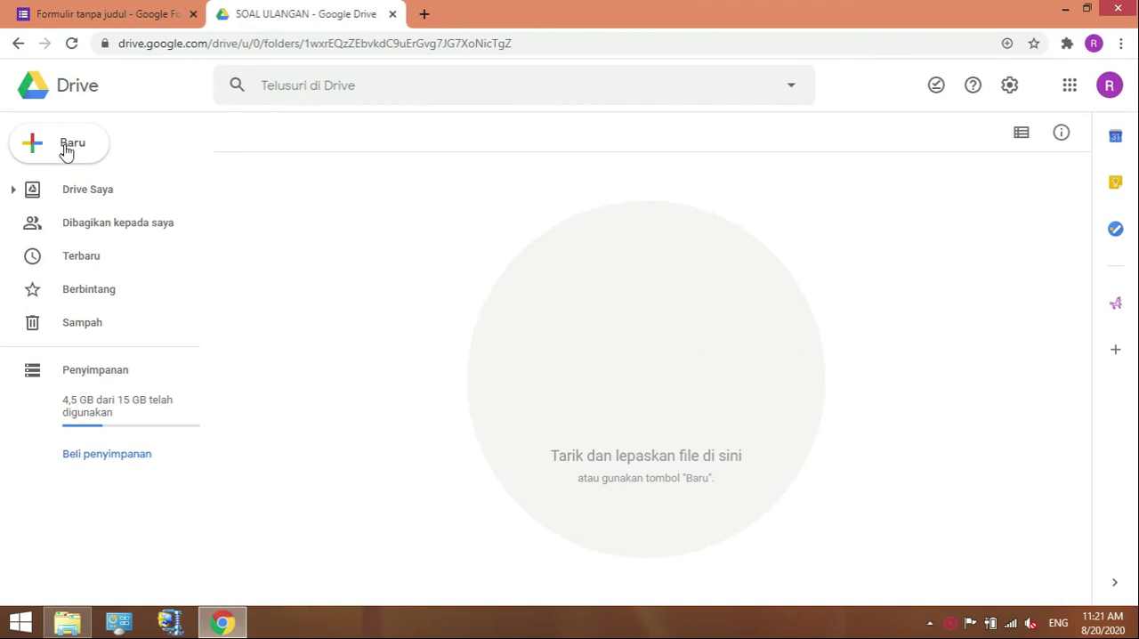
click(66, 152)
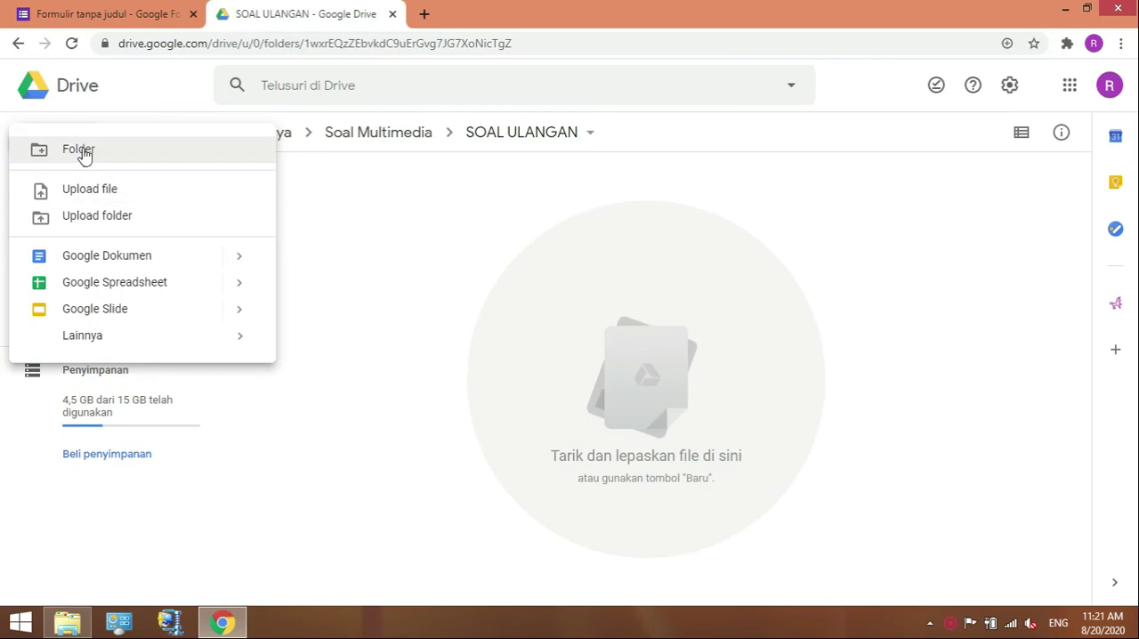
click(374, 228)
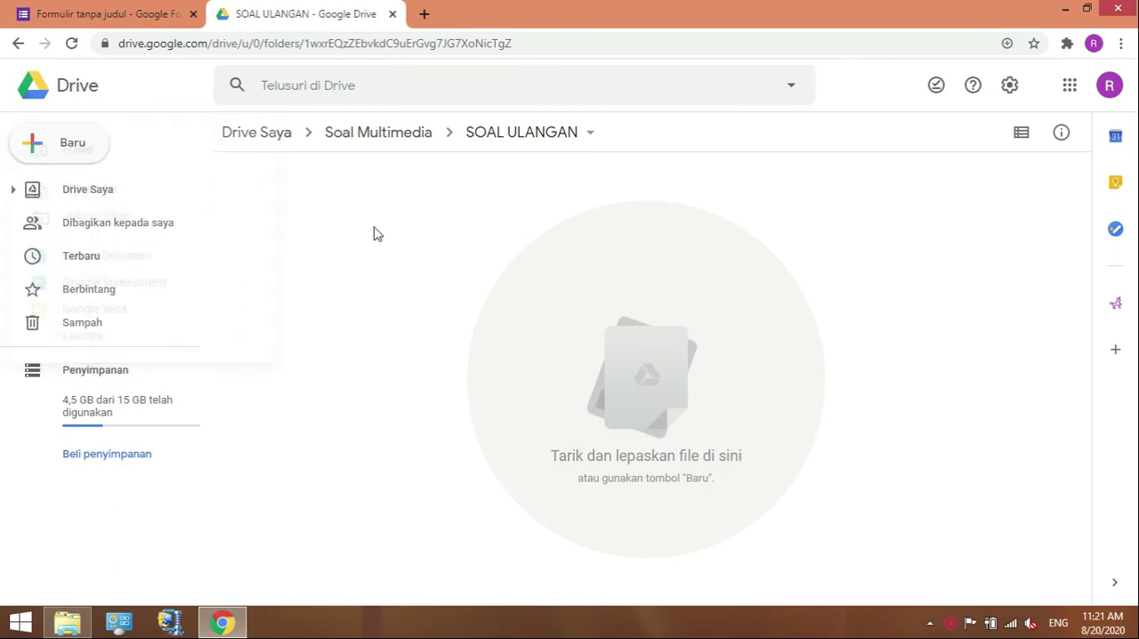
Upload the Contoh Ulangan Word file from the SOAL PH folder into SOAL ULANGAN and dismiss the upload notice.
click(54, 153)
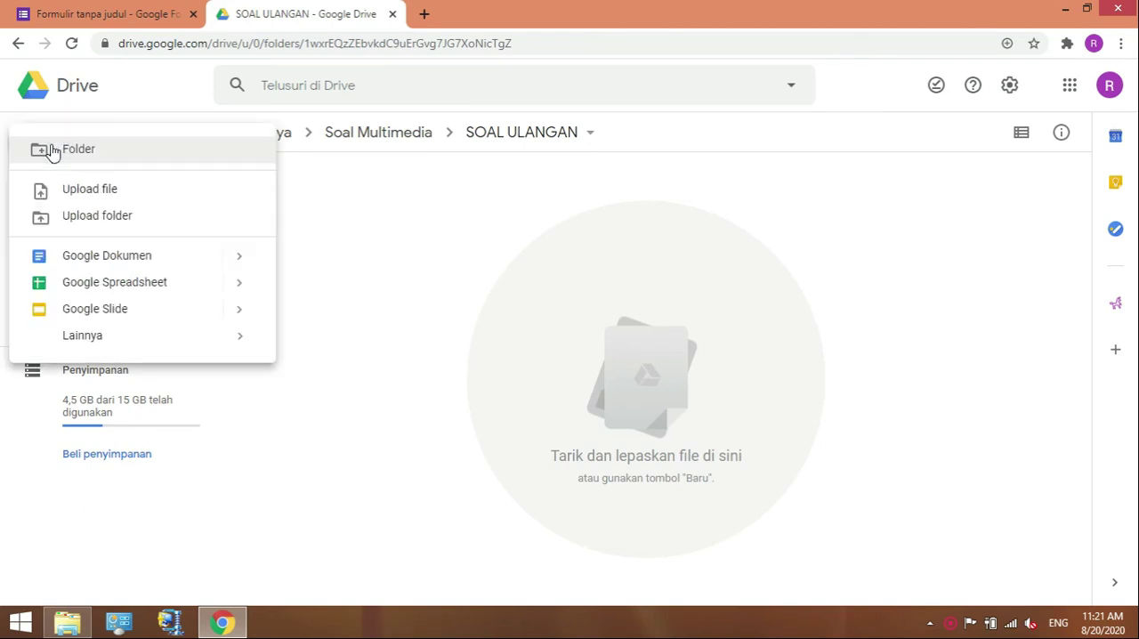
click(107, 195)
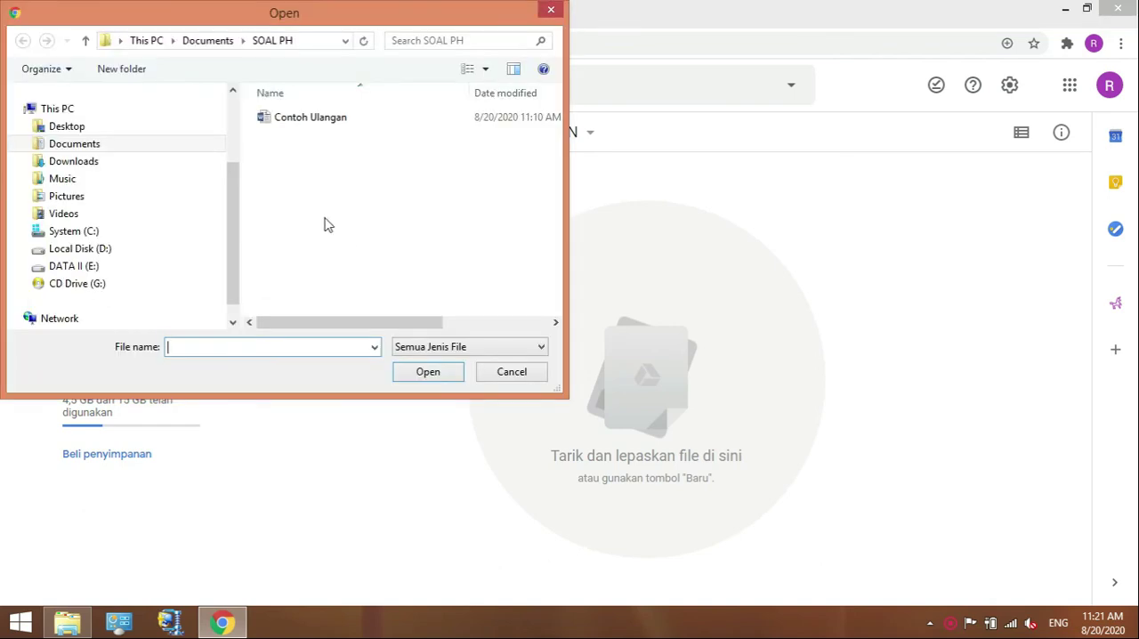
click(309, 128)
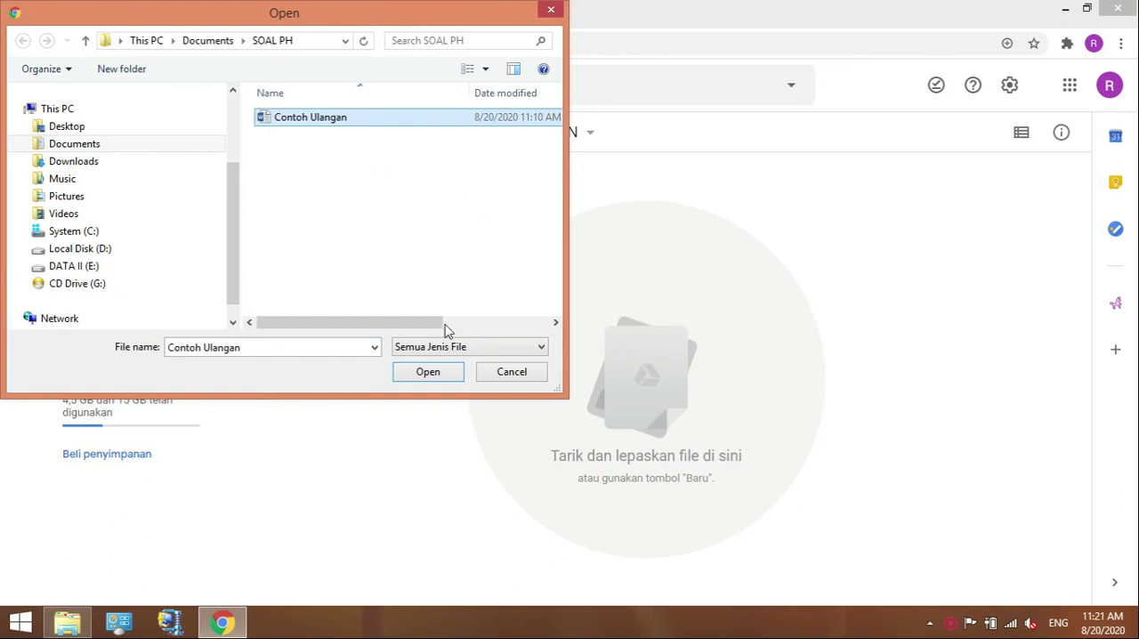
click(428, 372)
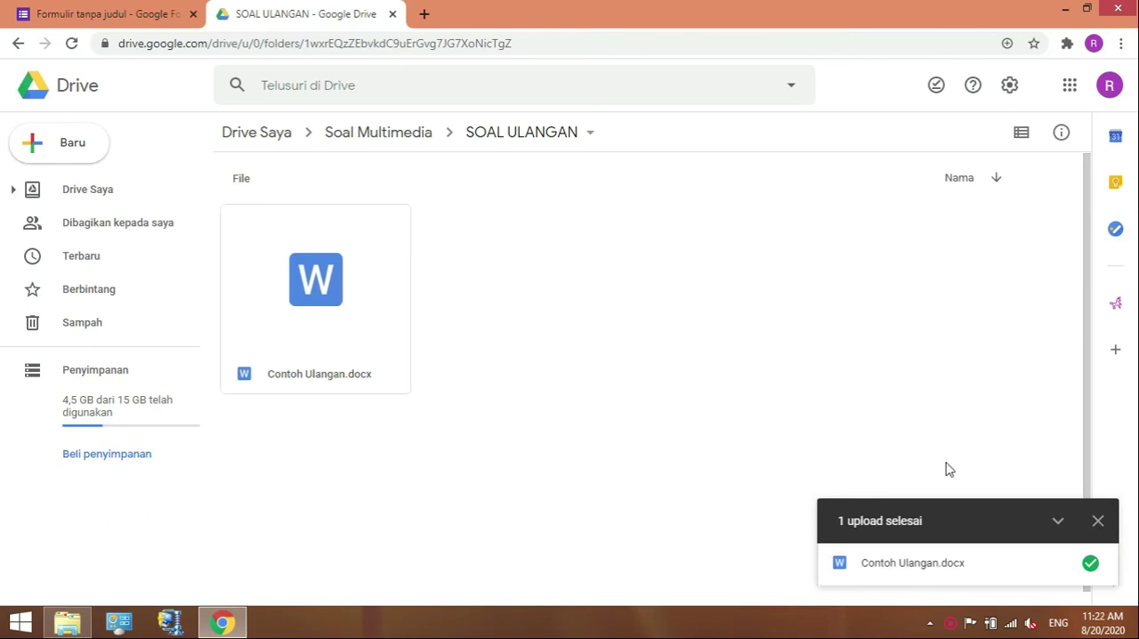
click(1058, 523)
click(1098, 564)
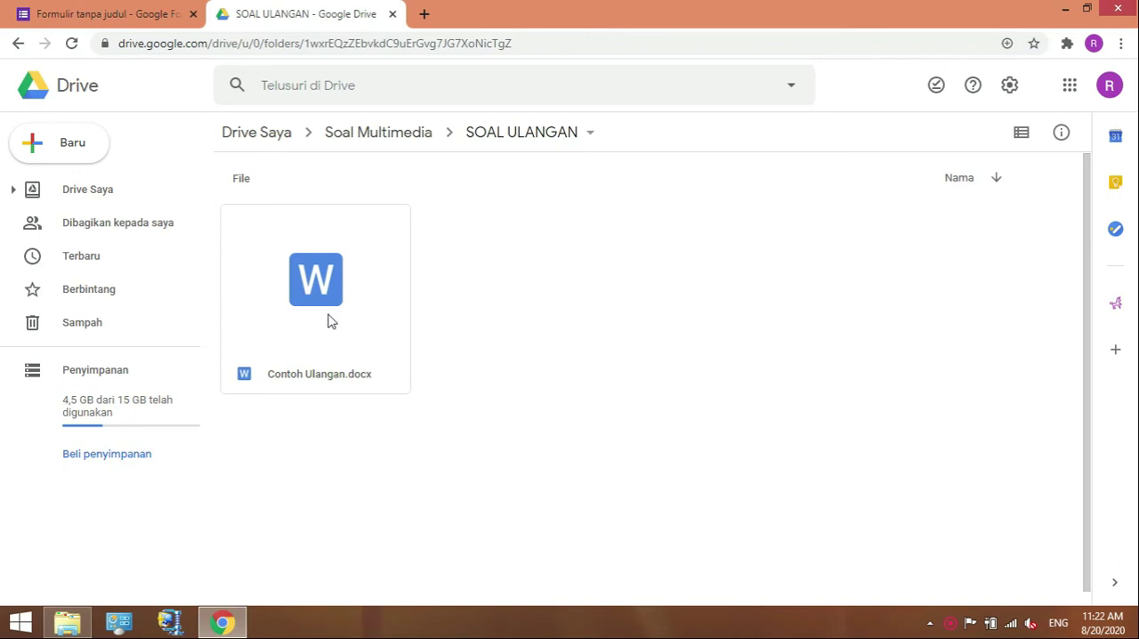
Open Contoh Ulangan.docx with Google Docs and save it as a Google Docs document.
click(309, 286)
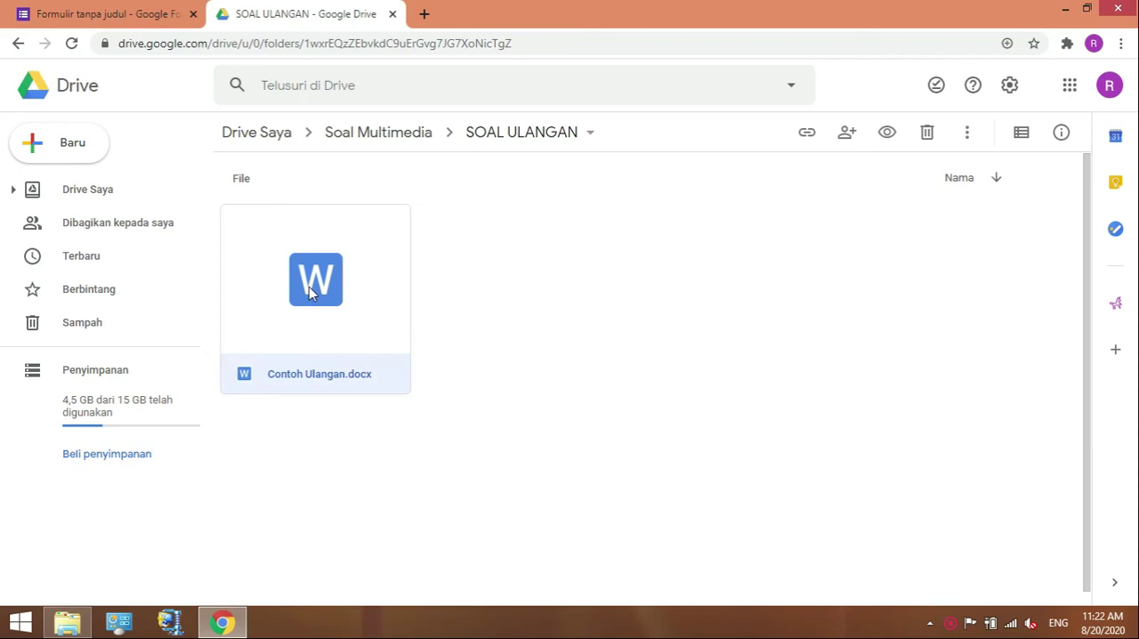
double_click(308, 286)
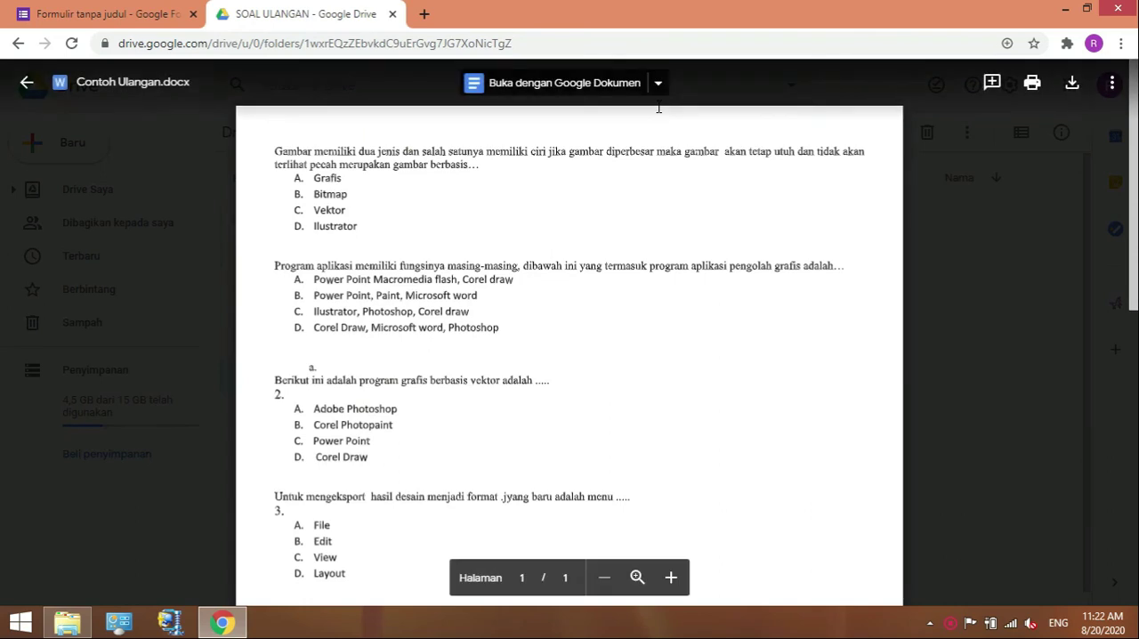
click(566, 89)
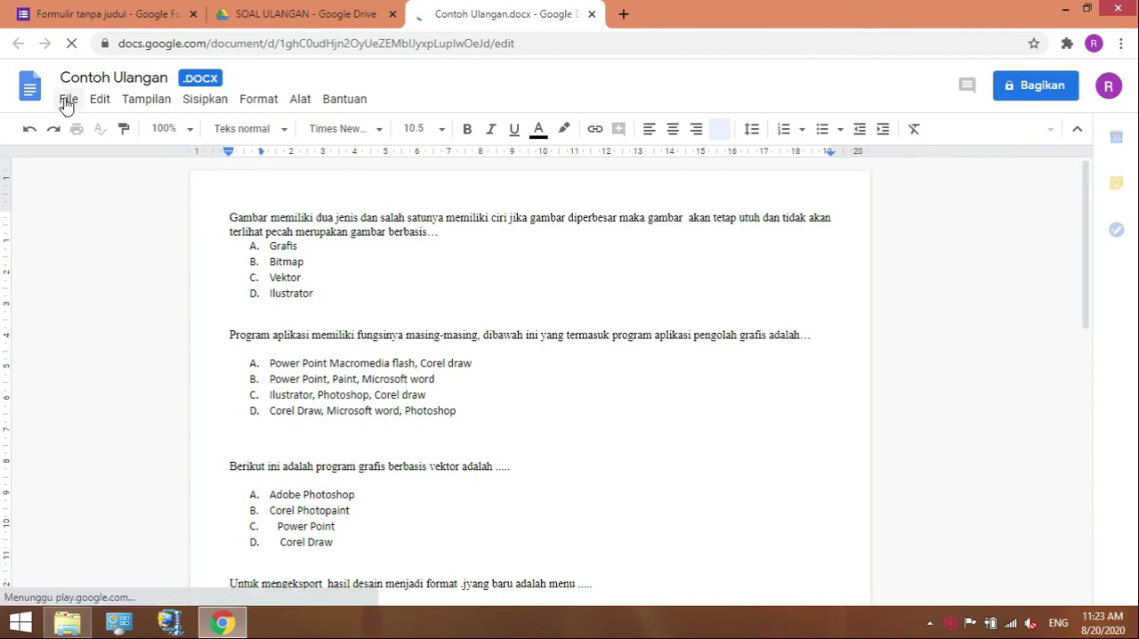
click(65, 100)
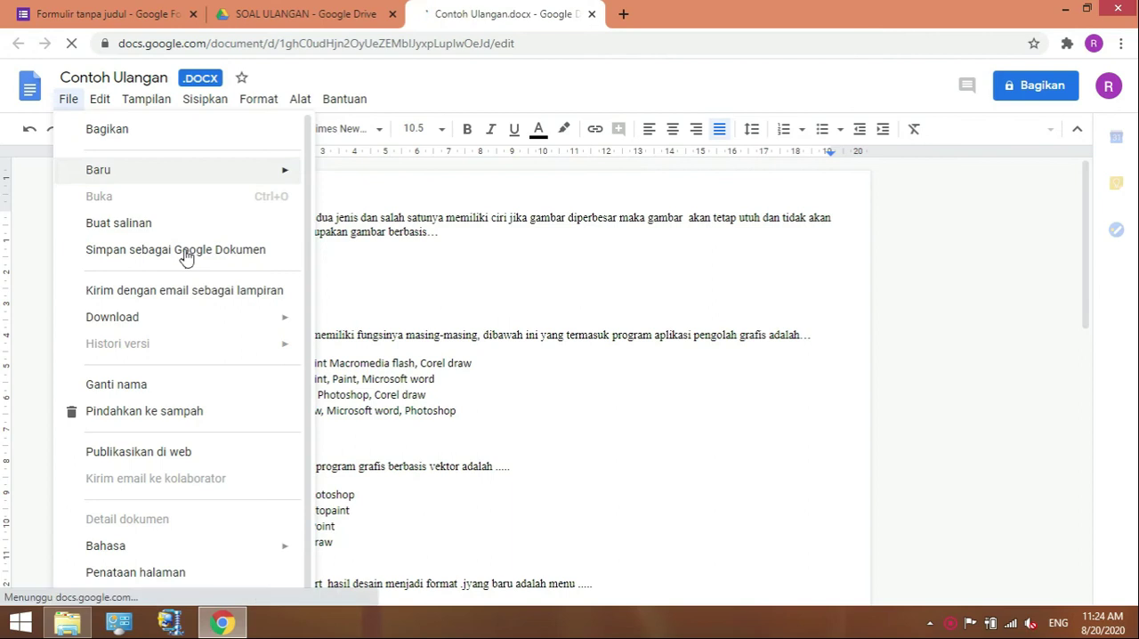
click(186, 253)
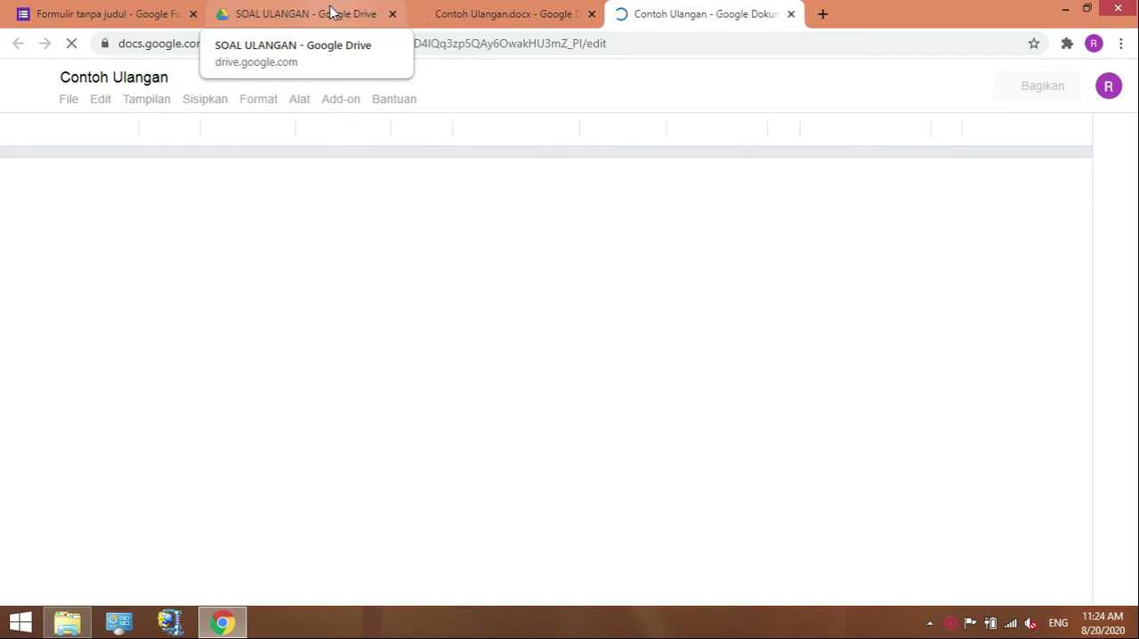
Return to the form, start the Form Builder add-on, and choose Google Docs as the import source.
click(135, 15)
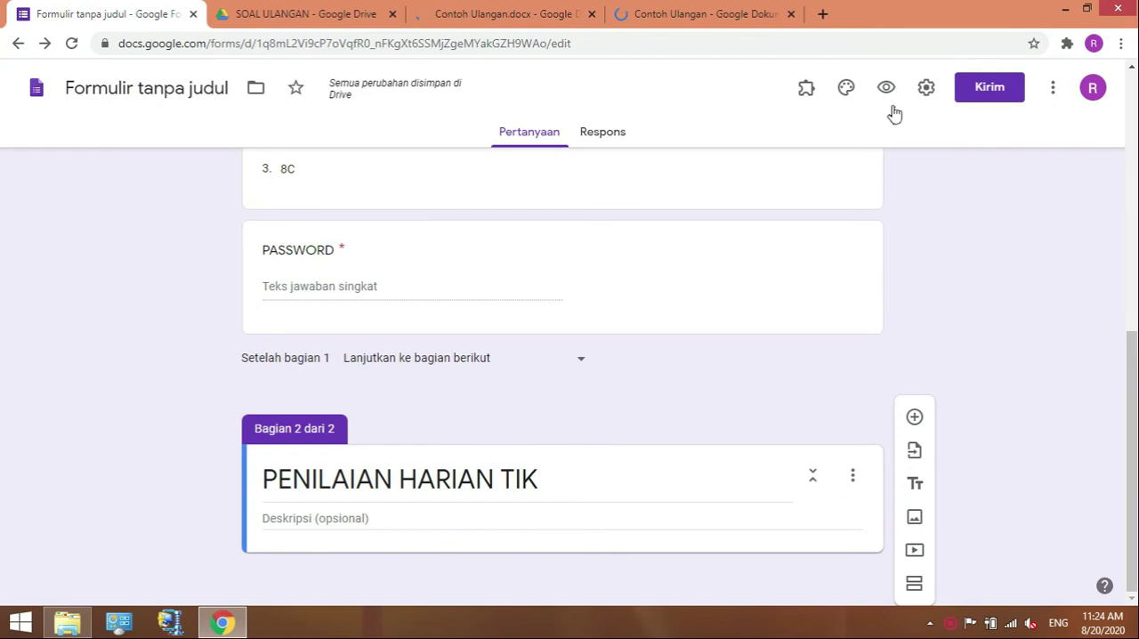
click(807, 92)
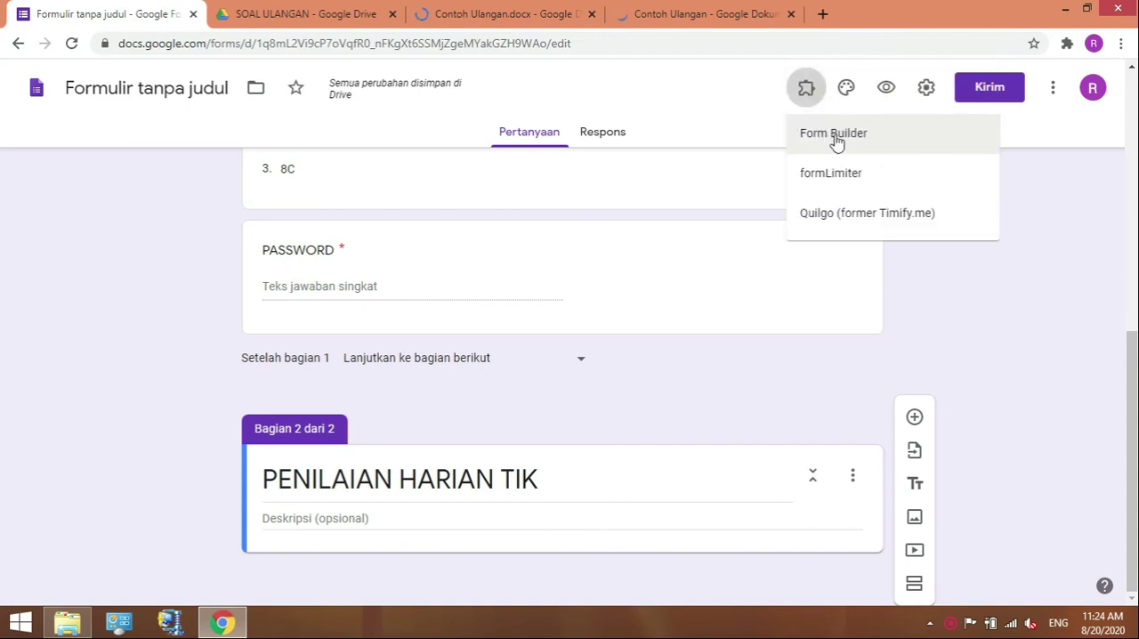
click(836, 142)
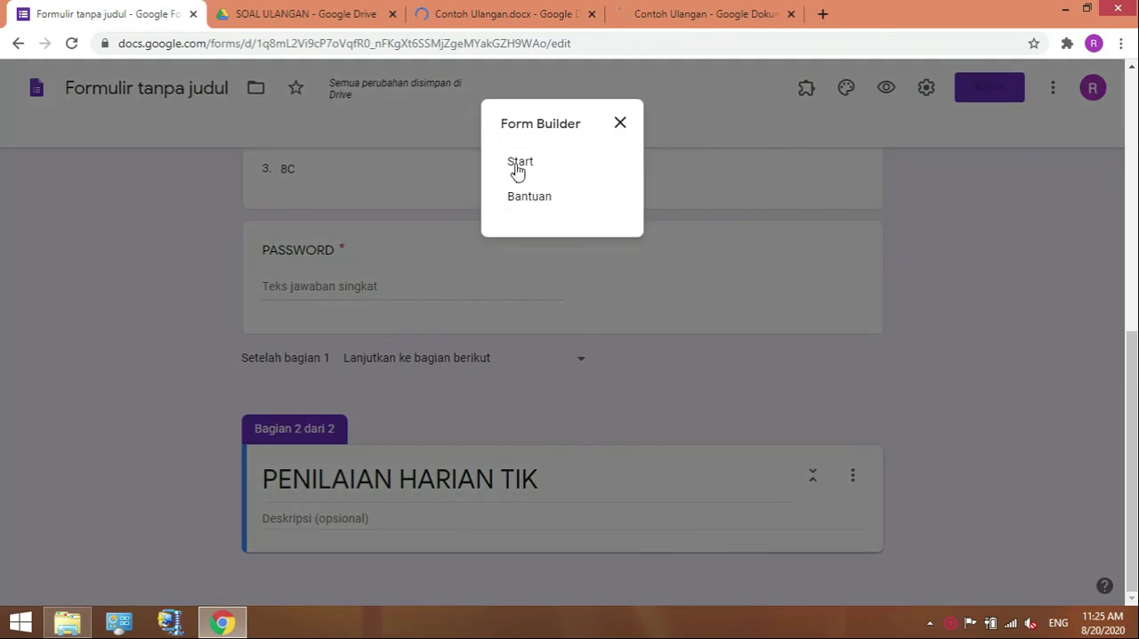
click(511, 167)
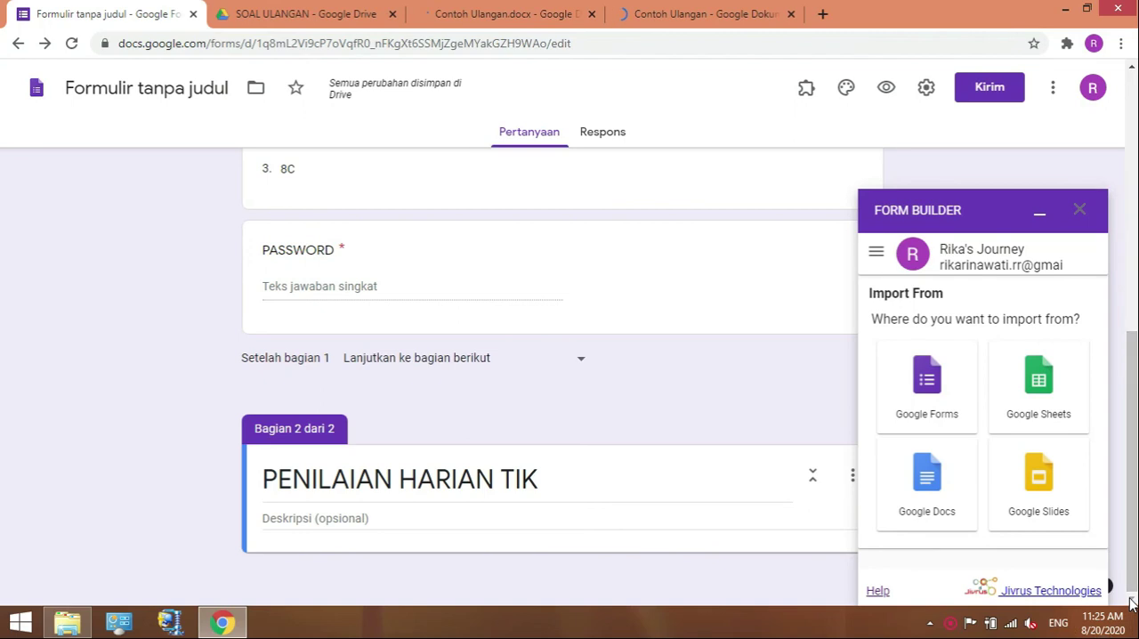
click(924, 480)
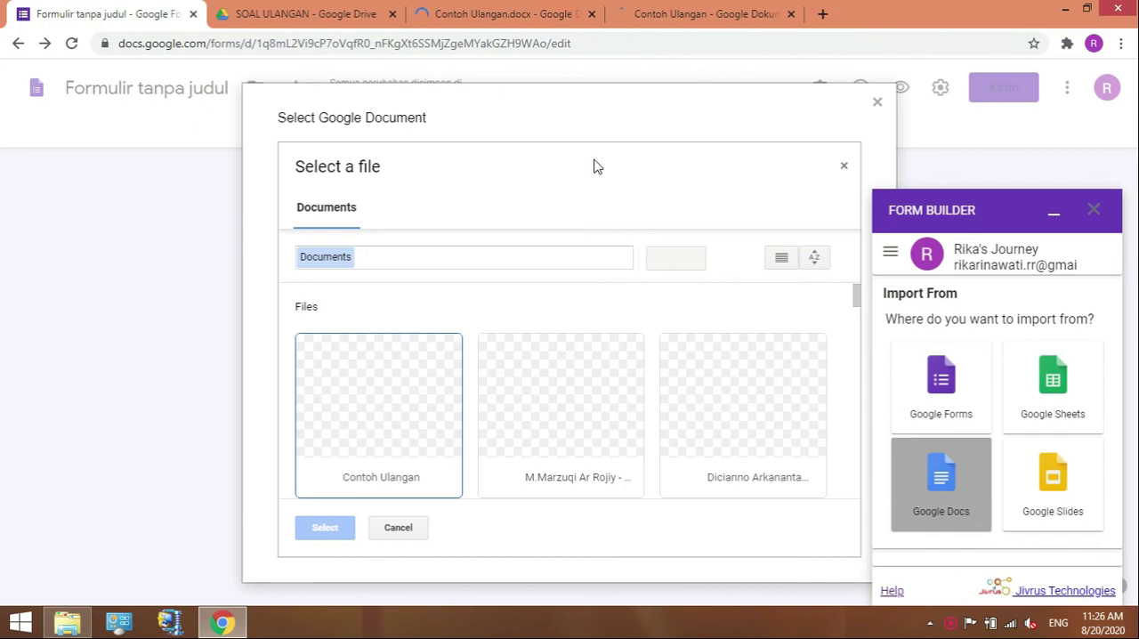
click(694, 16)
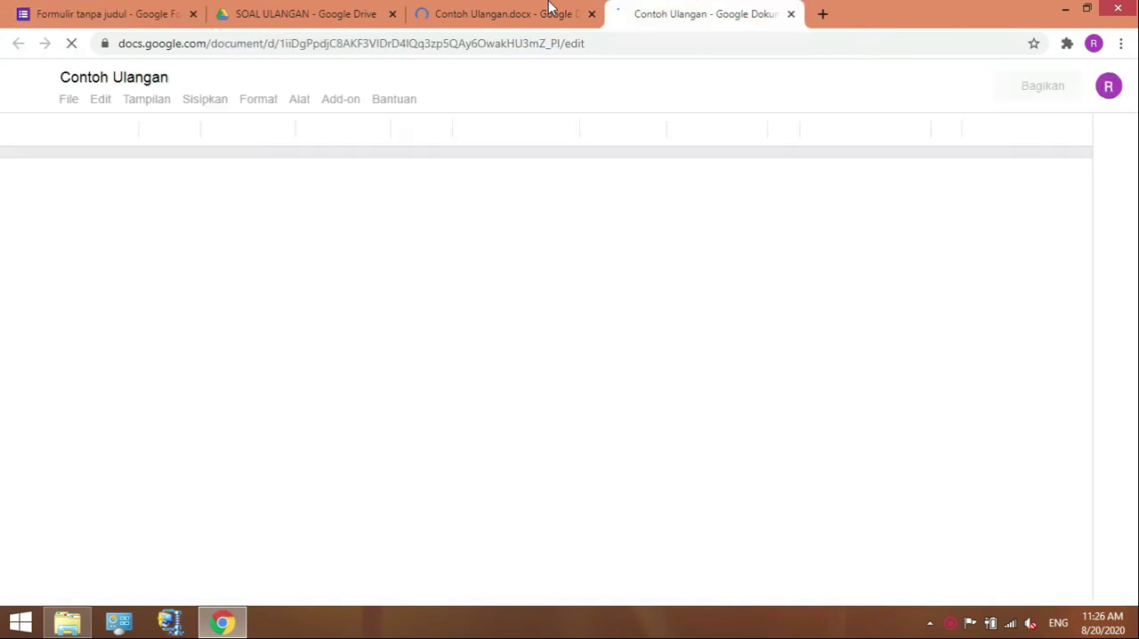
click(569, 16)
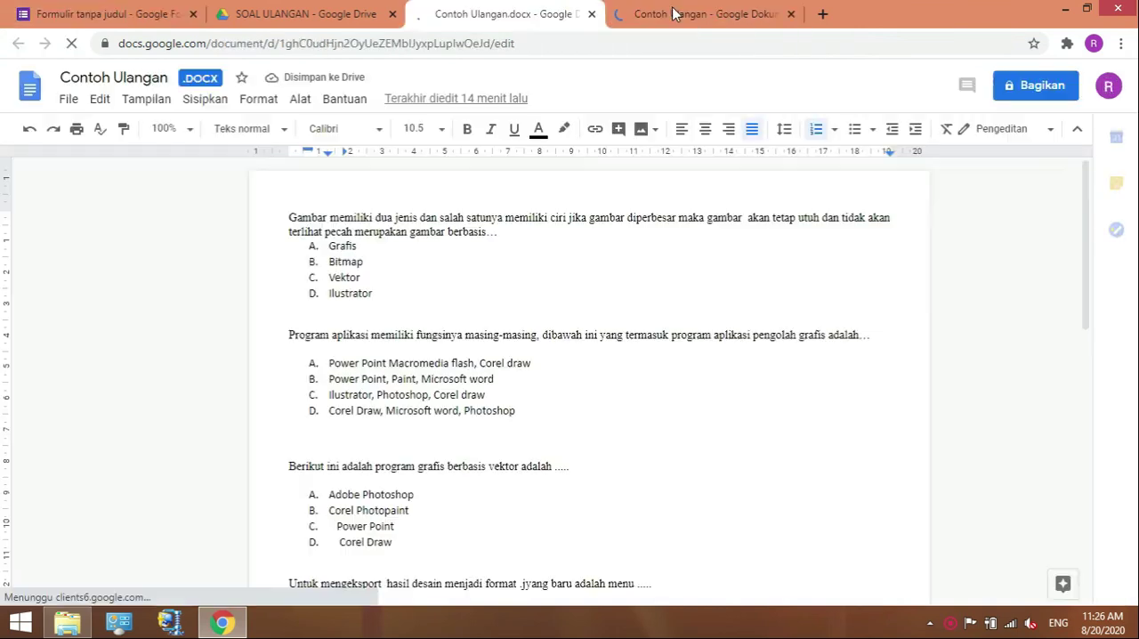
click(274, 7)
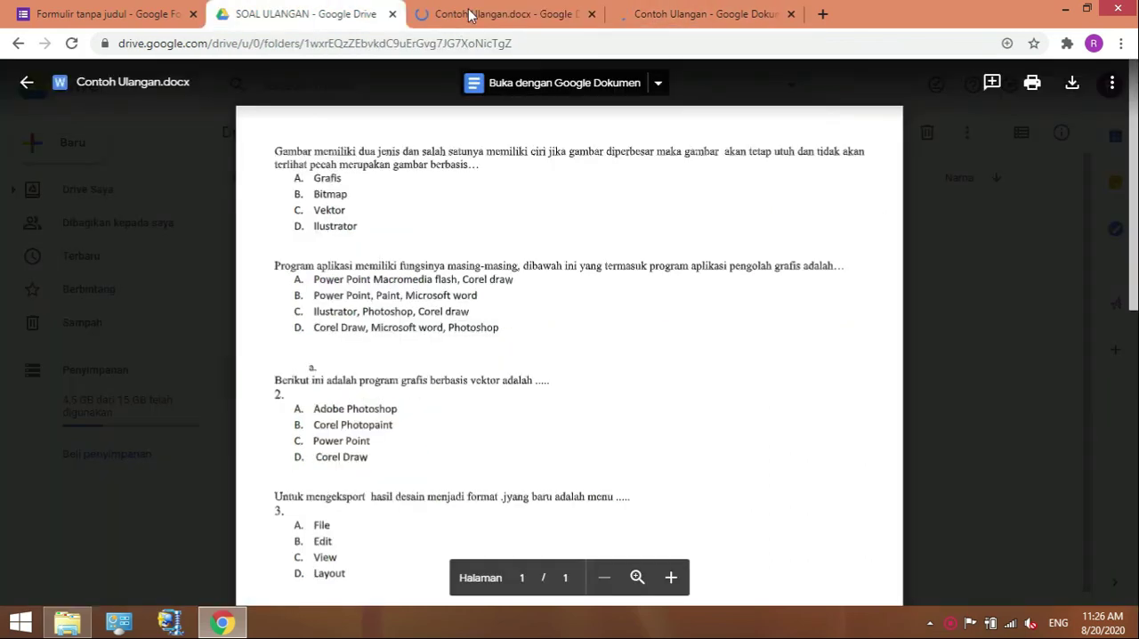
click(469, 16)
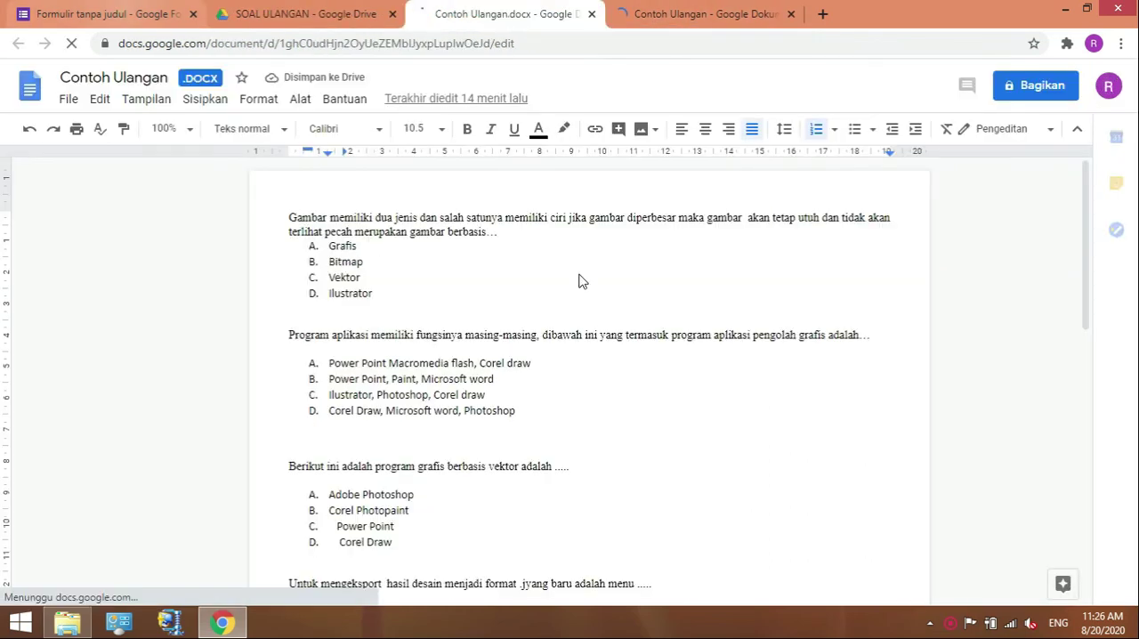
click(109, 14)
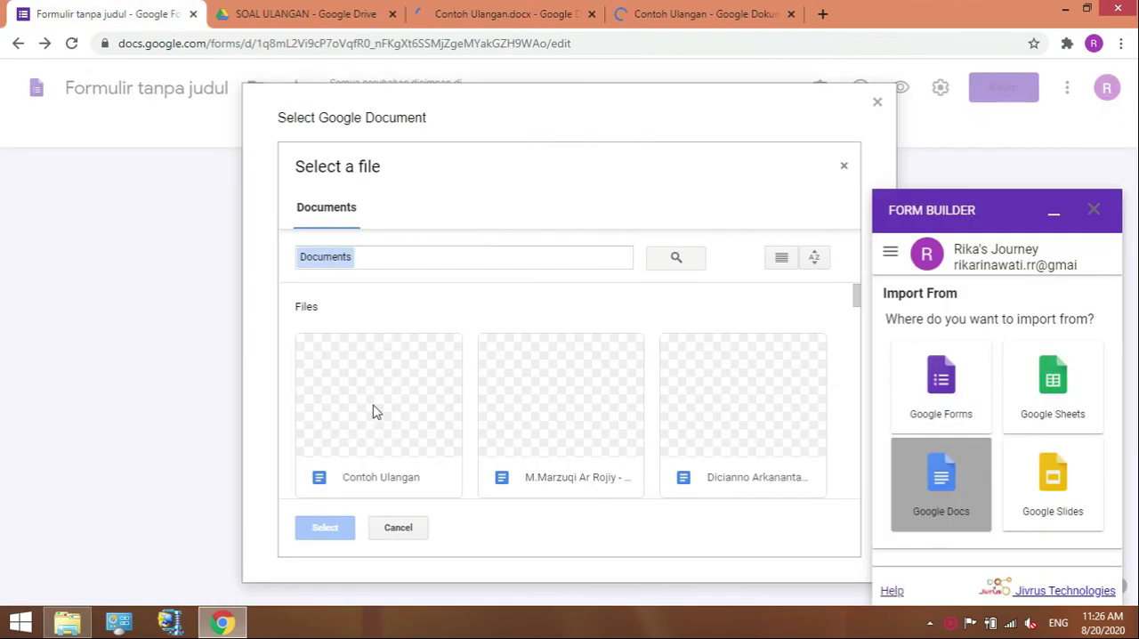
Load the Contoh Ulangan document into Form Builder and keep Multiple choice as the first question's type.
click(349, 468)
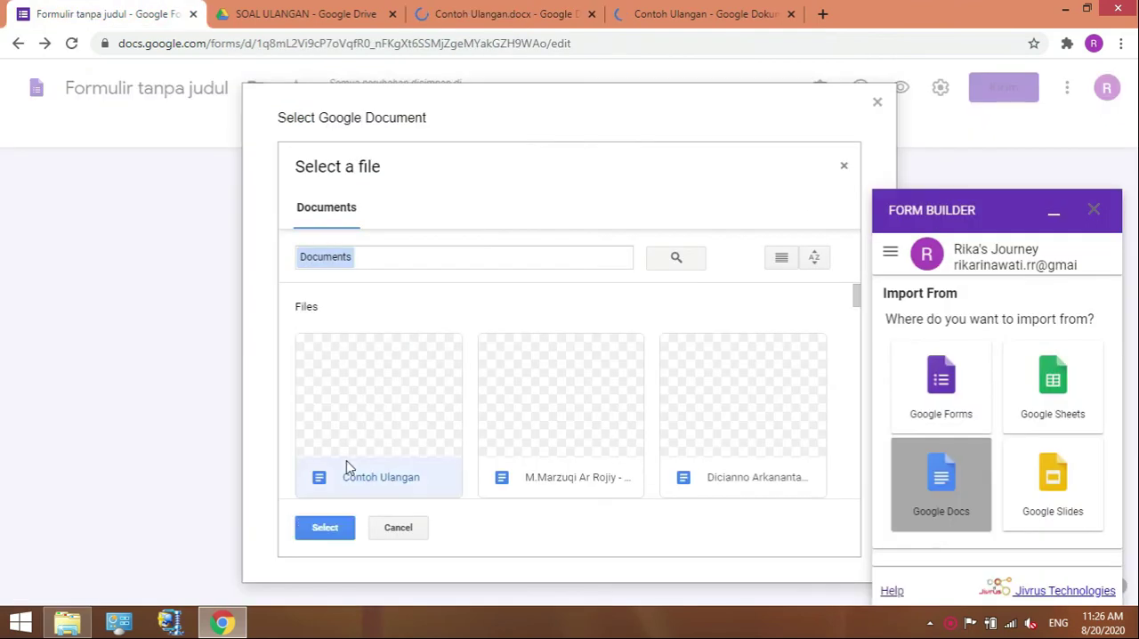
click(324, 528)
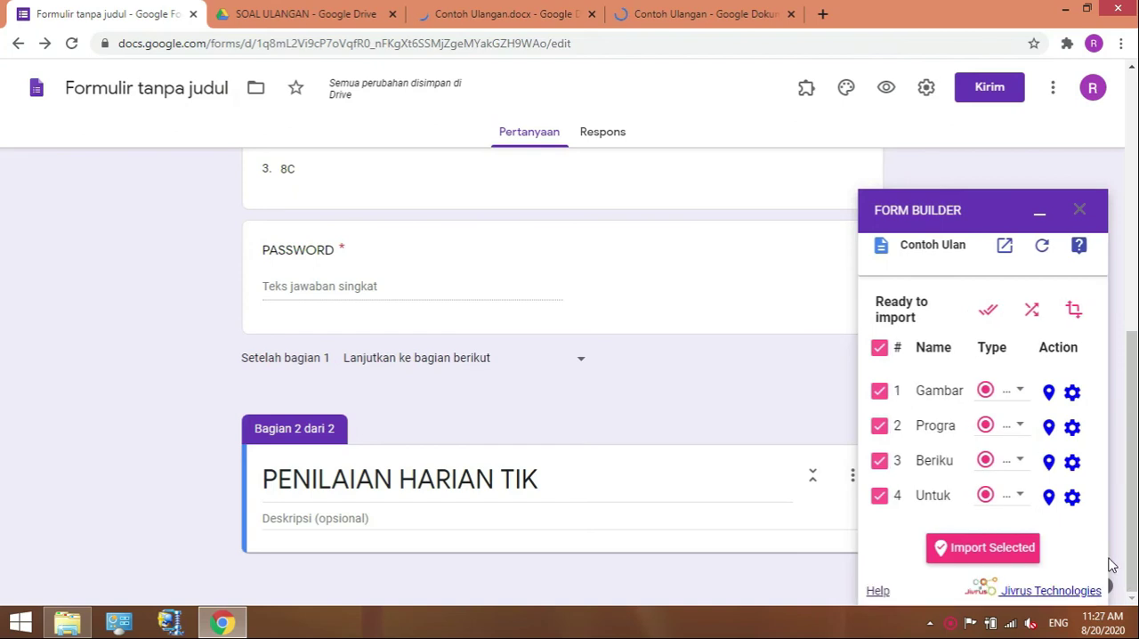
click(1013, 394)
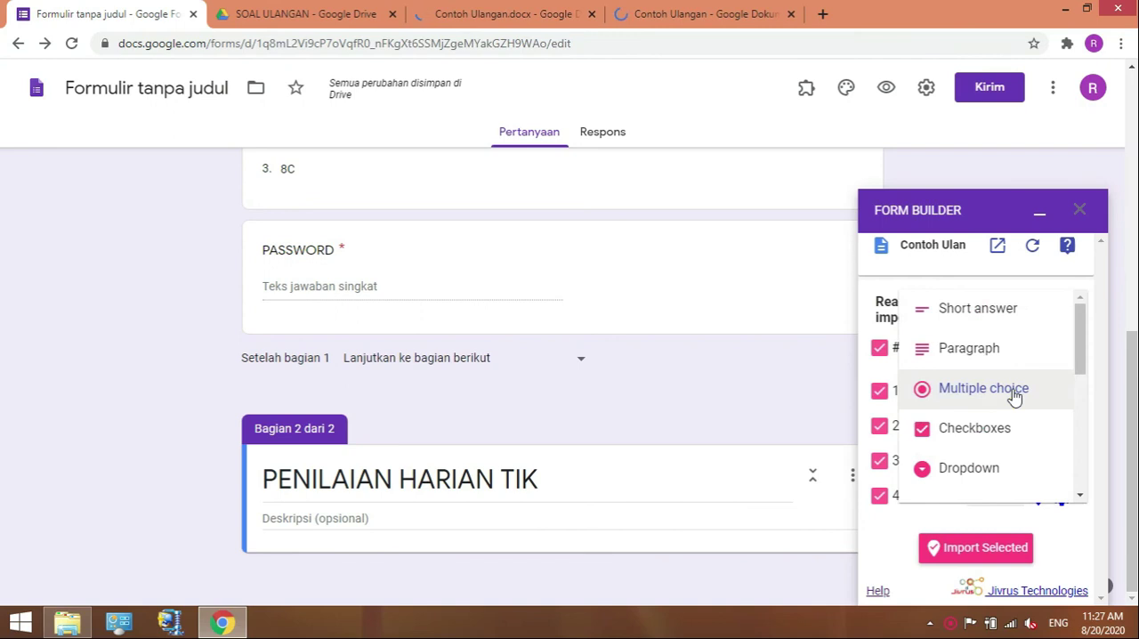
click(994, 396)
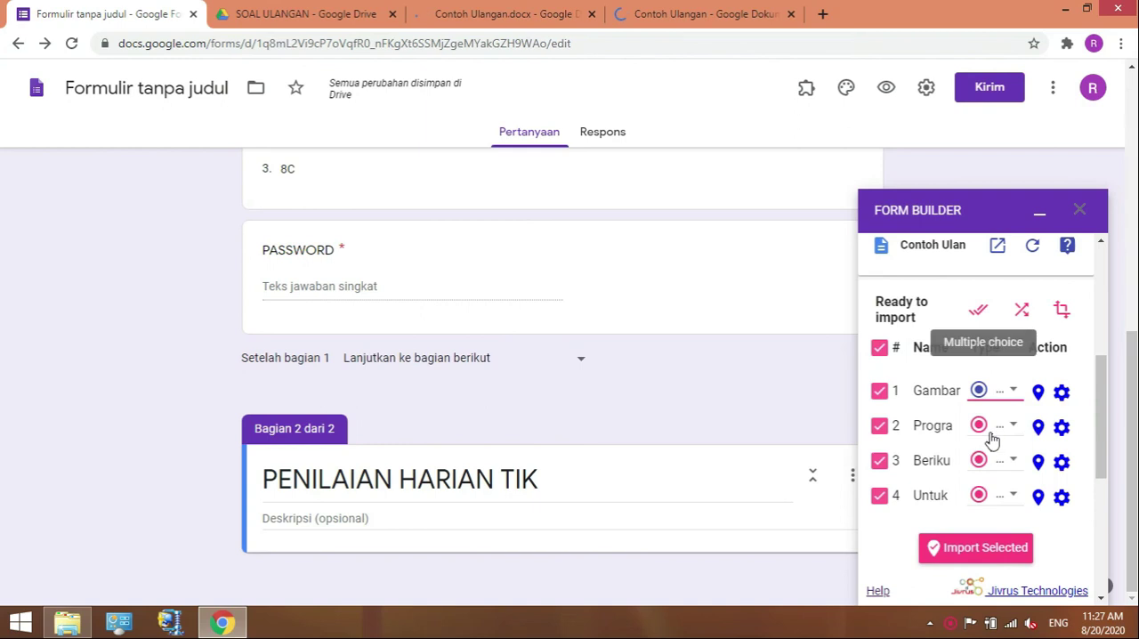
Try to import all four selected questions at the bottom of the form, and dismiss the resulting message.
click(987, 549)
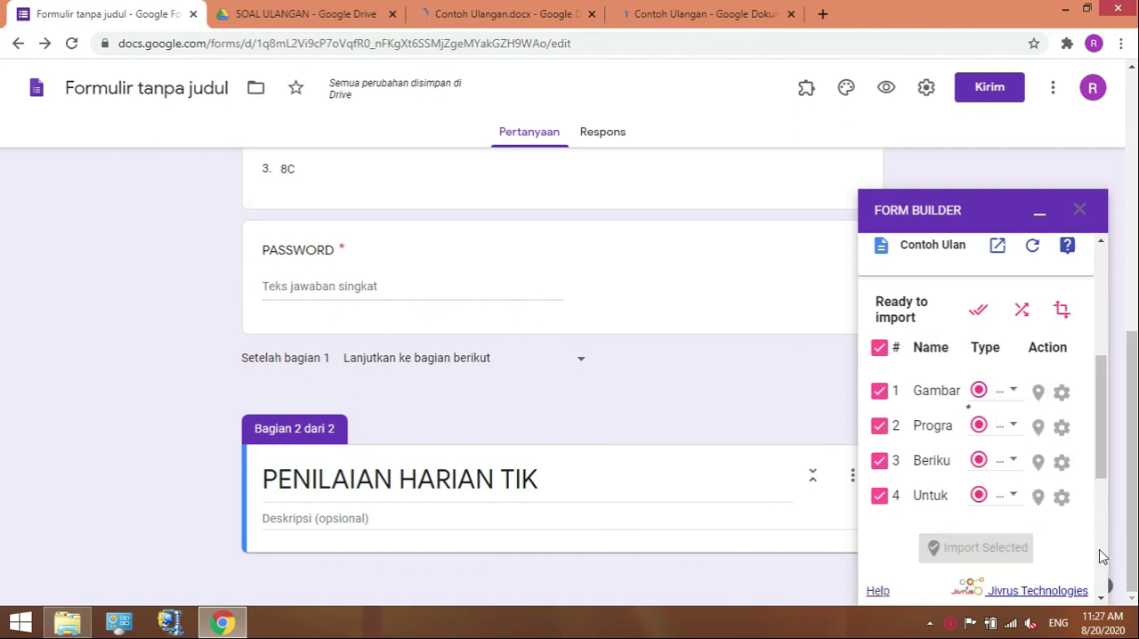
scroll(1101, 556, down, 4)
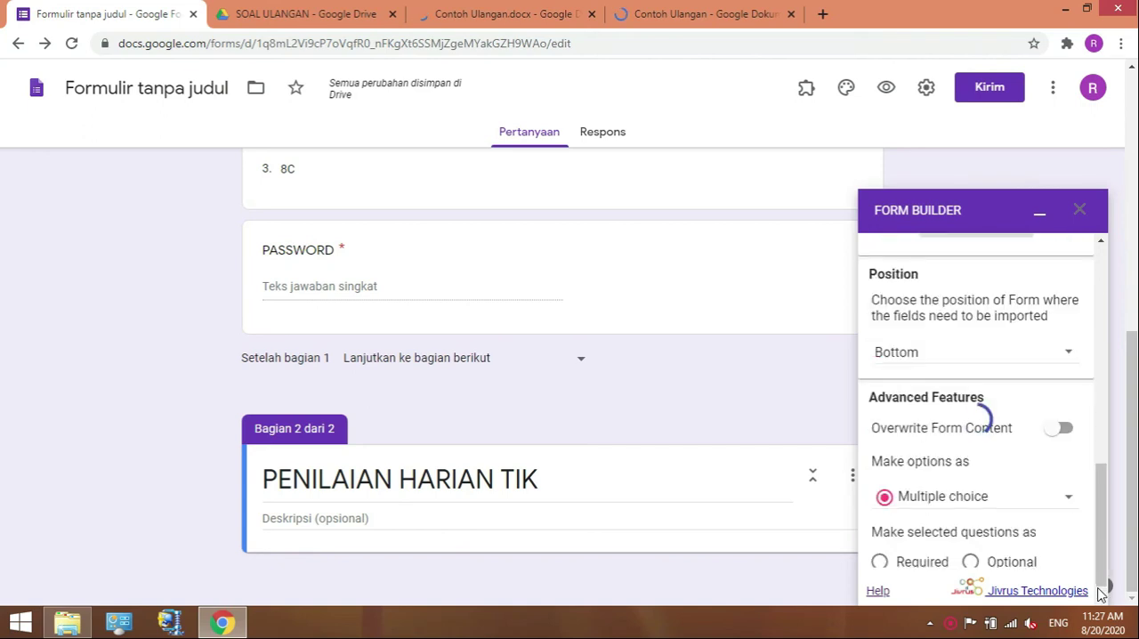
scroll(1102, 593, down, 1)
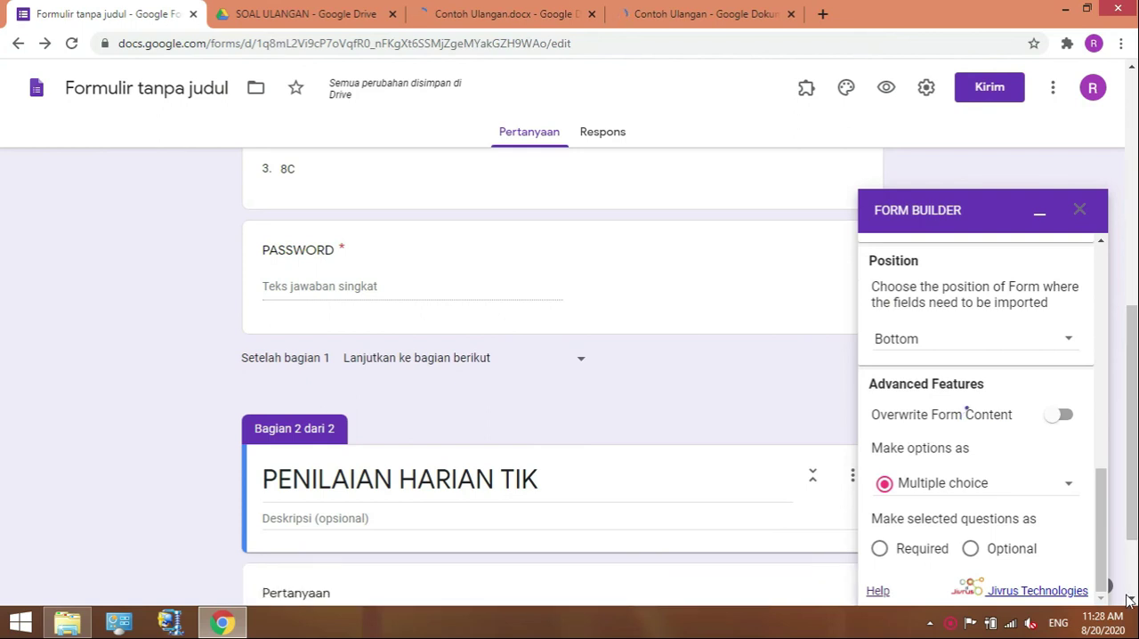
click(1130, 600)
click(1128, 600)
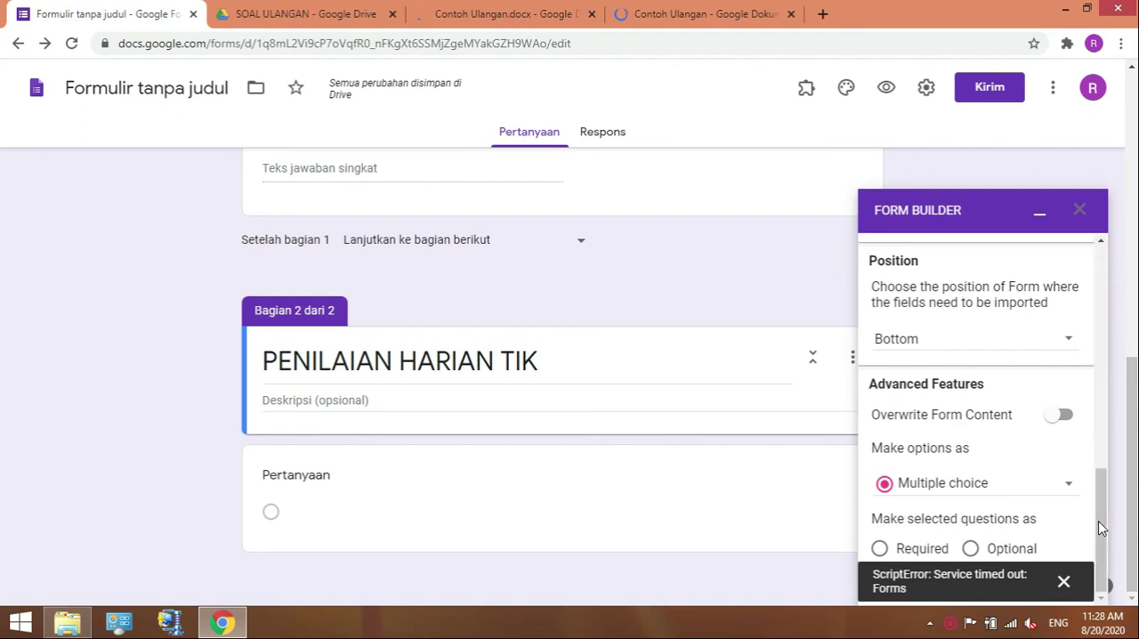
click(1064, 593)
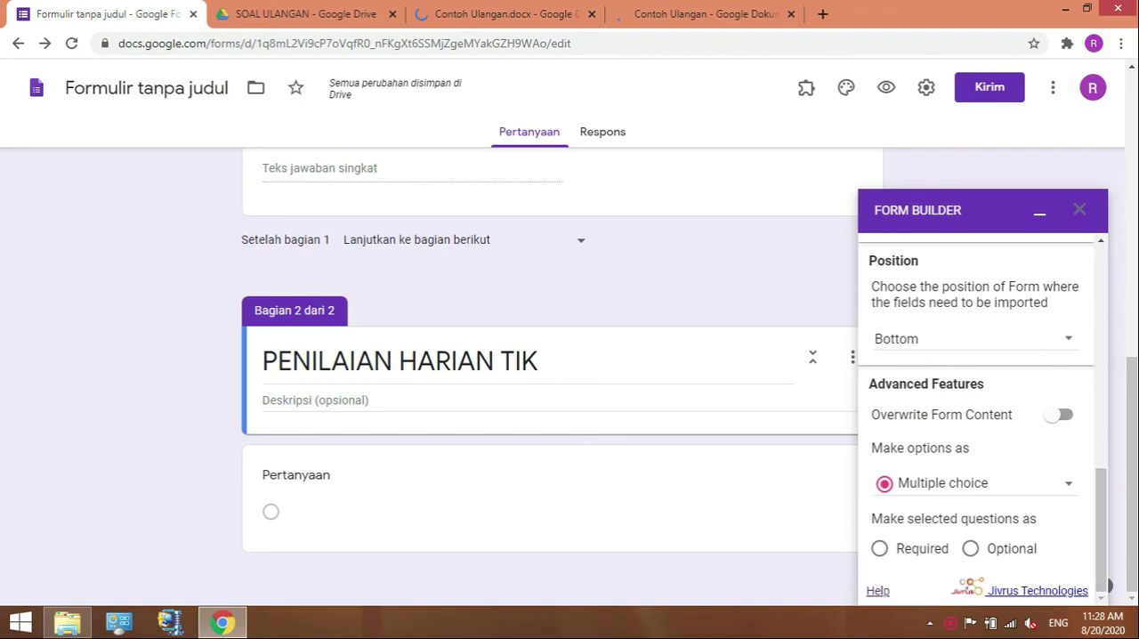
Import all four selected Contoh Ulangan questions at the bottom of the form with Form Builder.
scroll(1119, 362, up, 5)
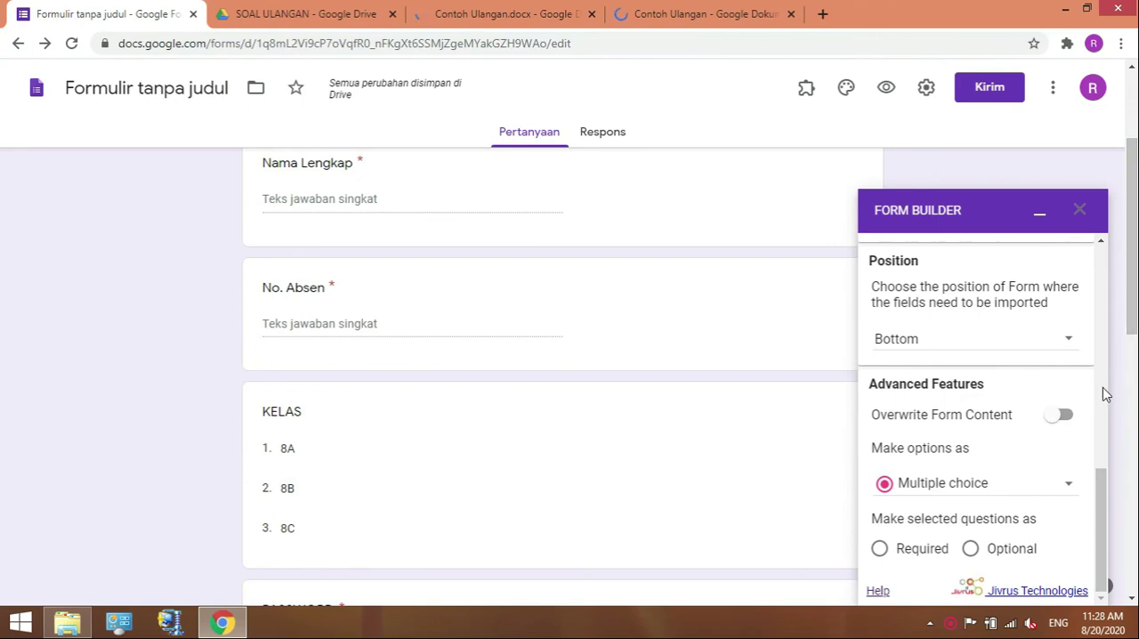
scroll(1103, 392, up, 3)
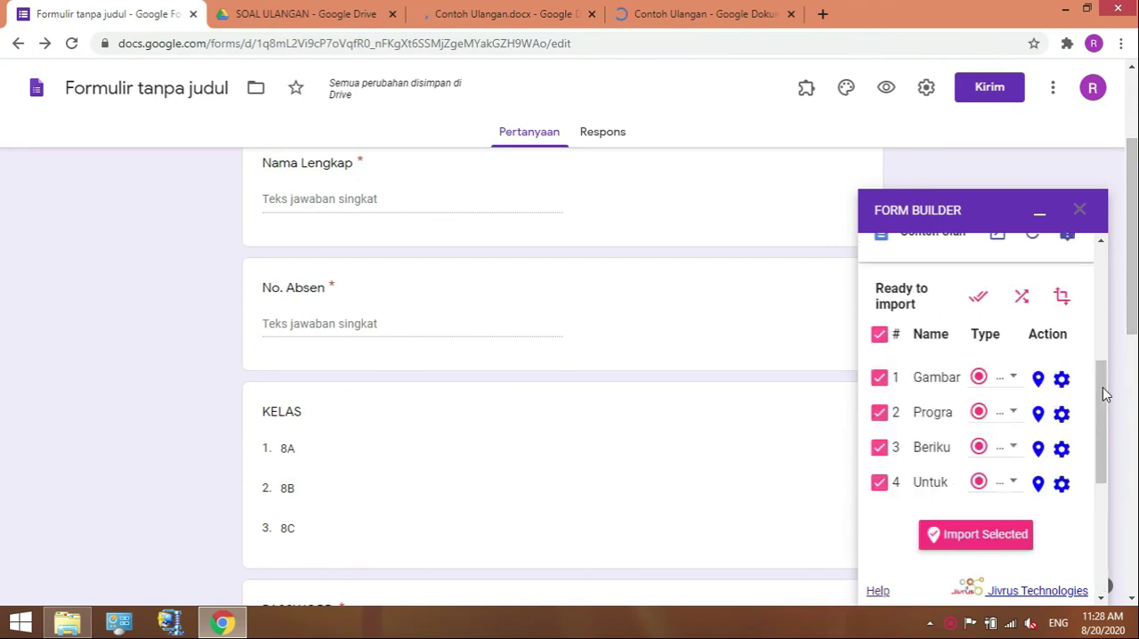
click(1020, 533)
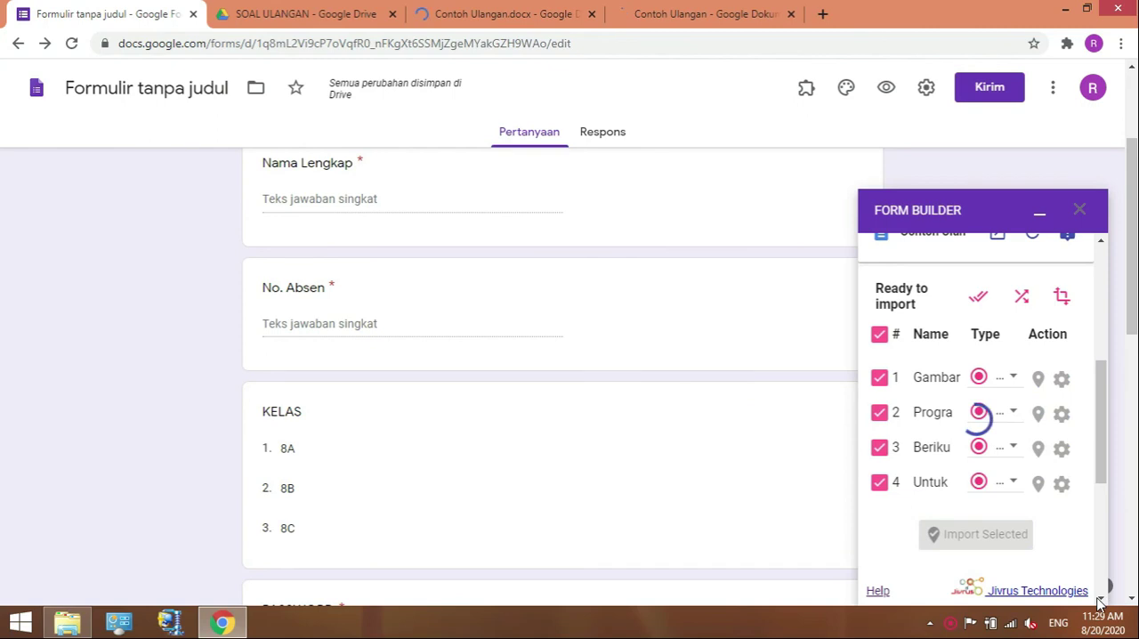
click(1100, 602)
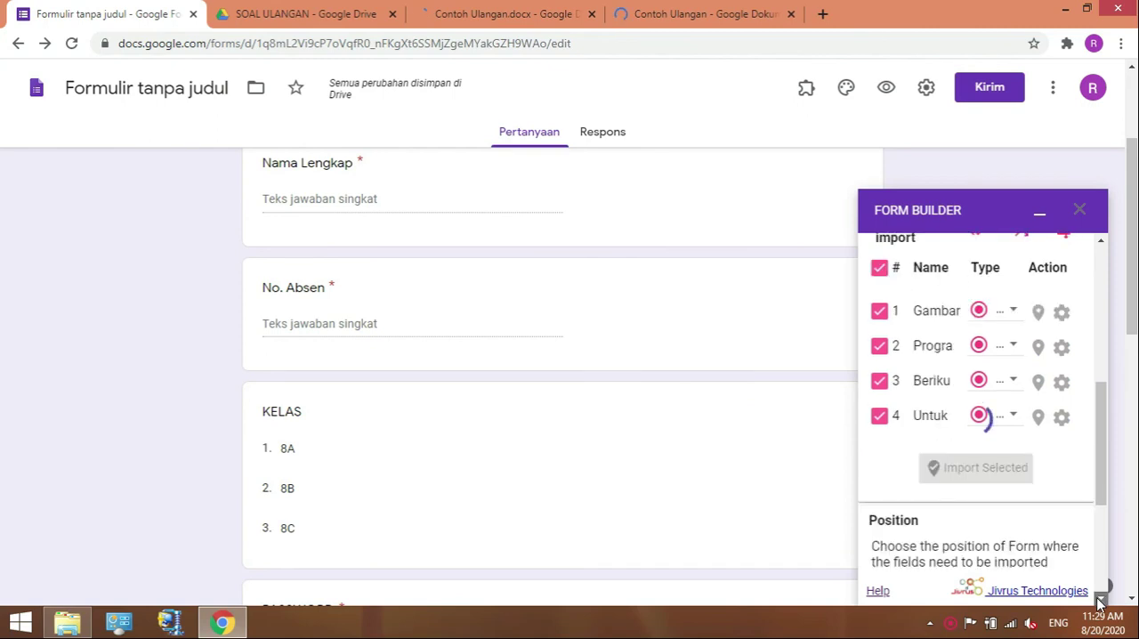
click(1100, 603)
click(1100, 603)
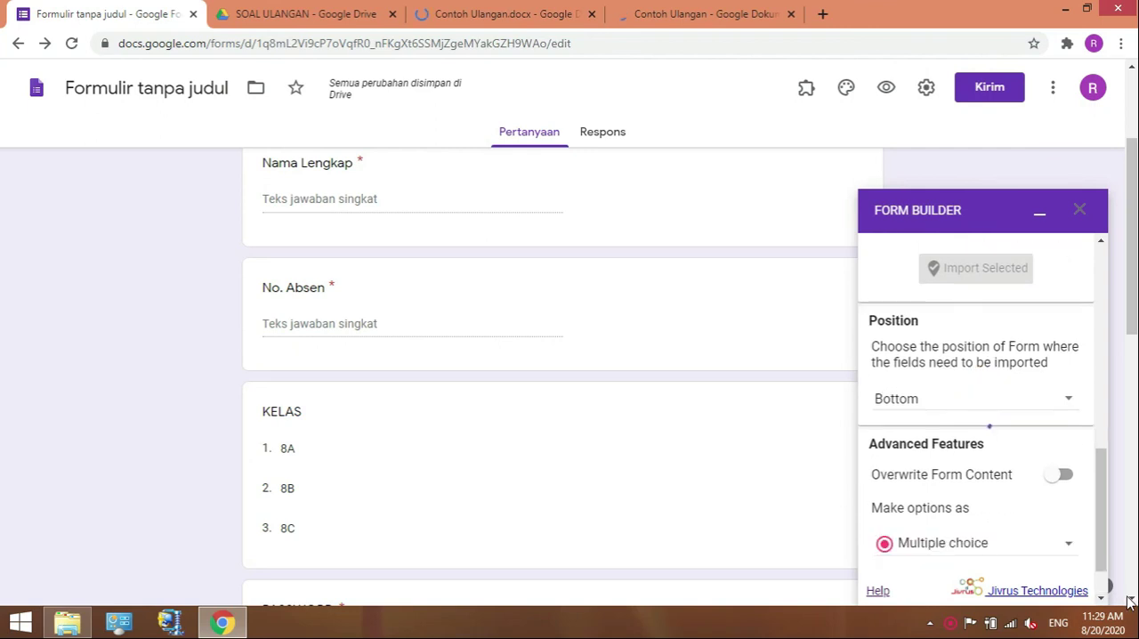
Examine the questions arriving under PENILAIAN HARIAN TIK, and choose to keep waiting for the unresponsive form page.
scroll(1129, 601, down, 1)
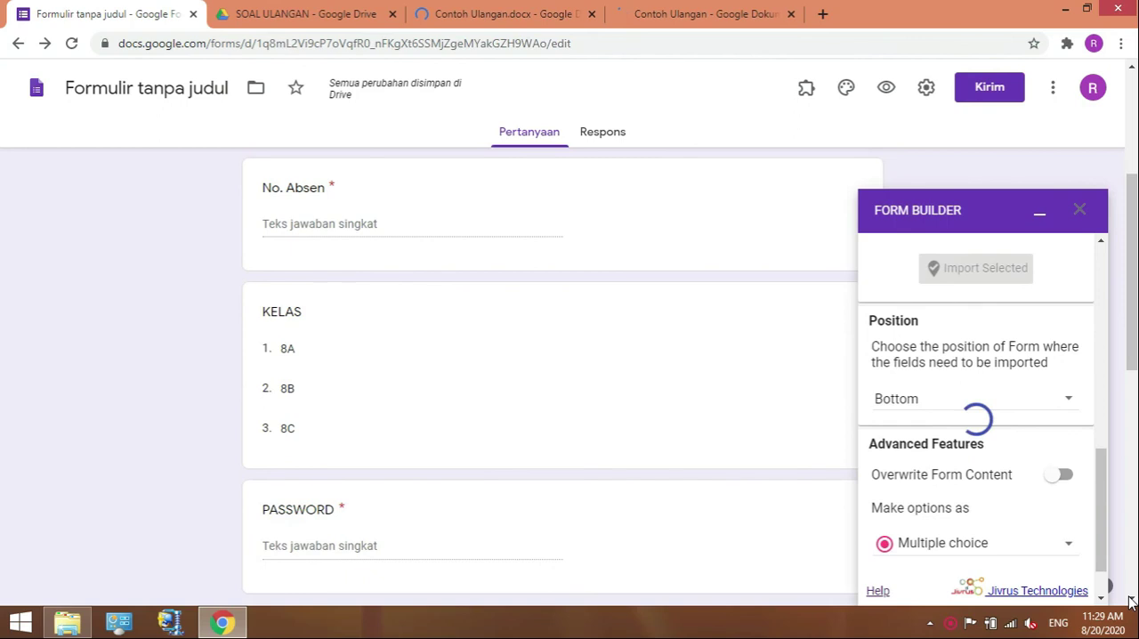
scroll(1130, 602, down, 1)
scroll(1129, 601, down, 1)
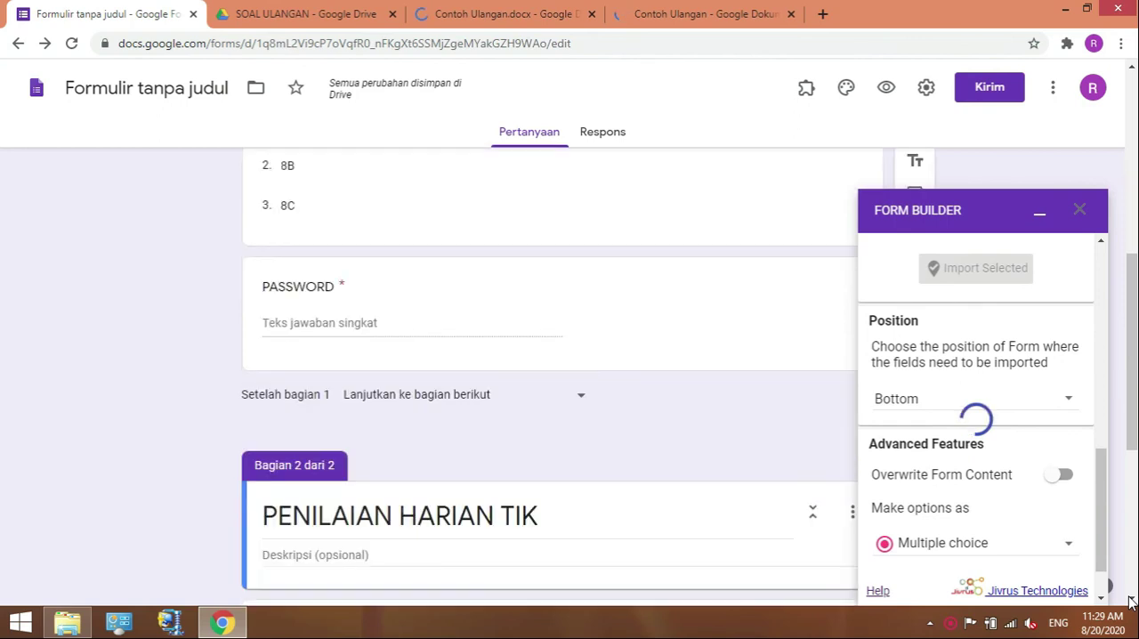
scroll(1130, 602, down, 2)
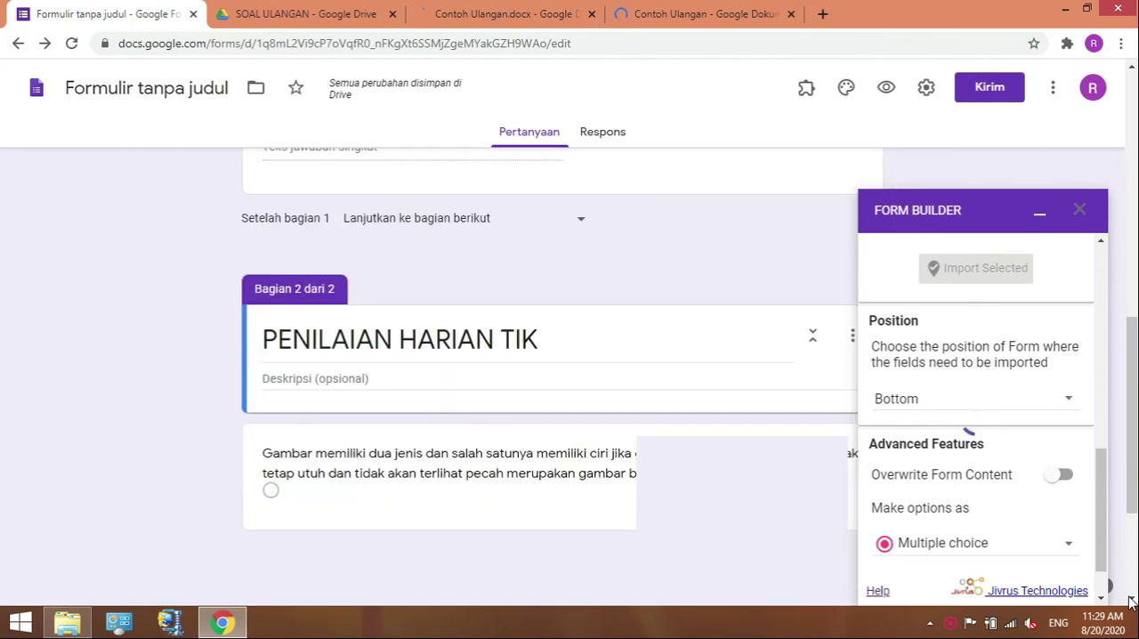
click(1130, 601)
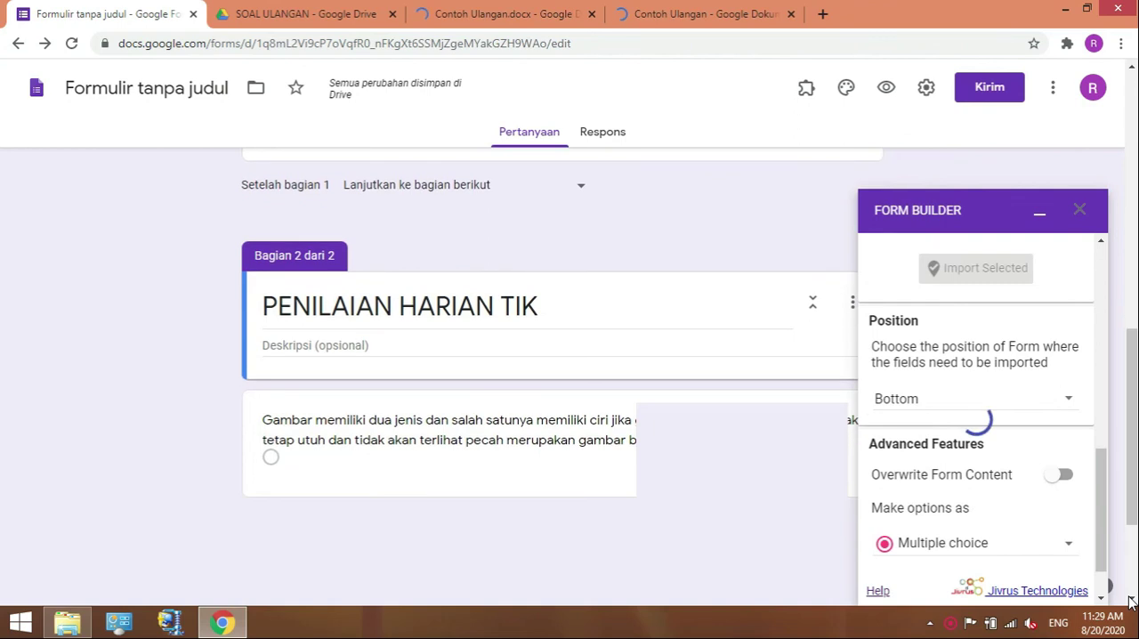
scroll(1130, 602, down, 1)
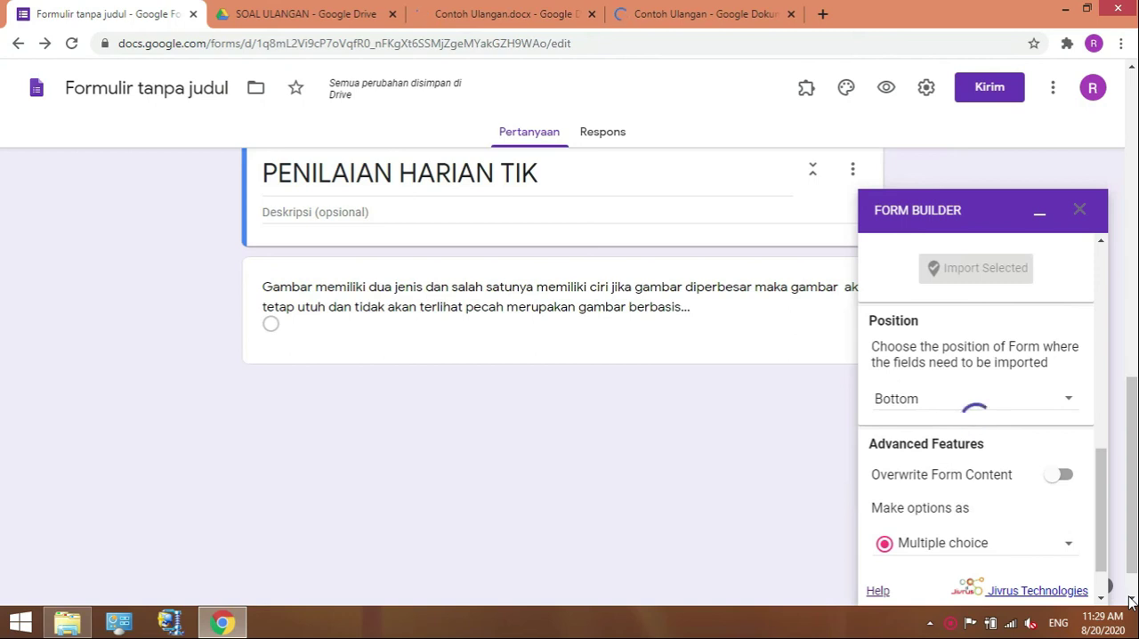
click(1129, 602)
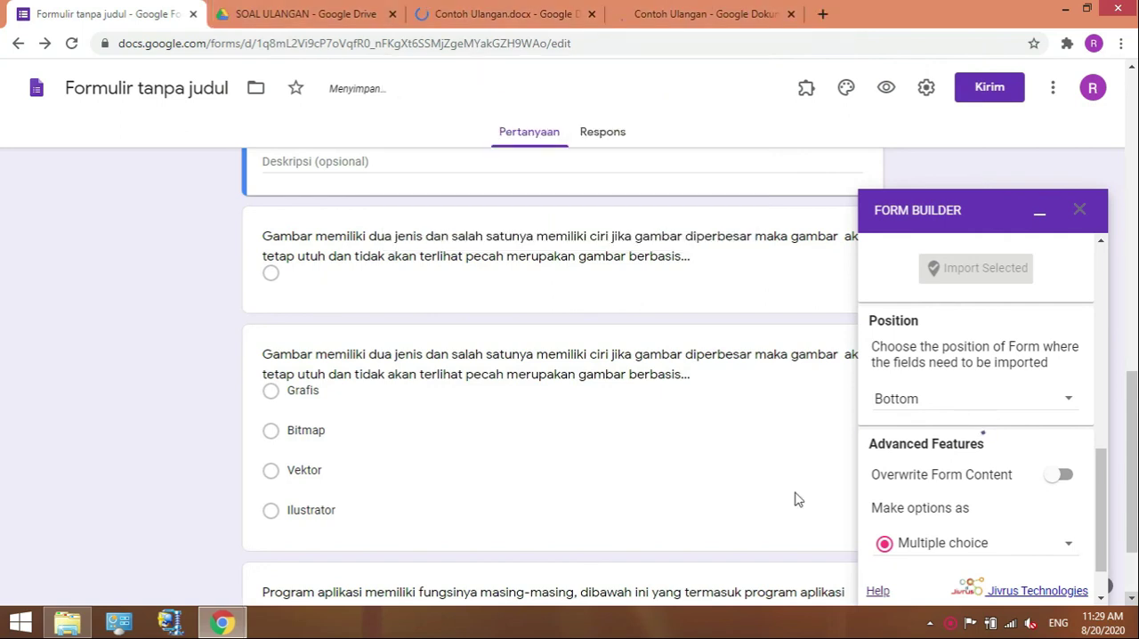
click(1103, 578)
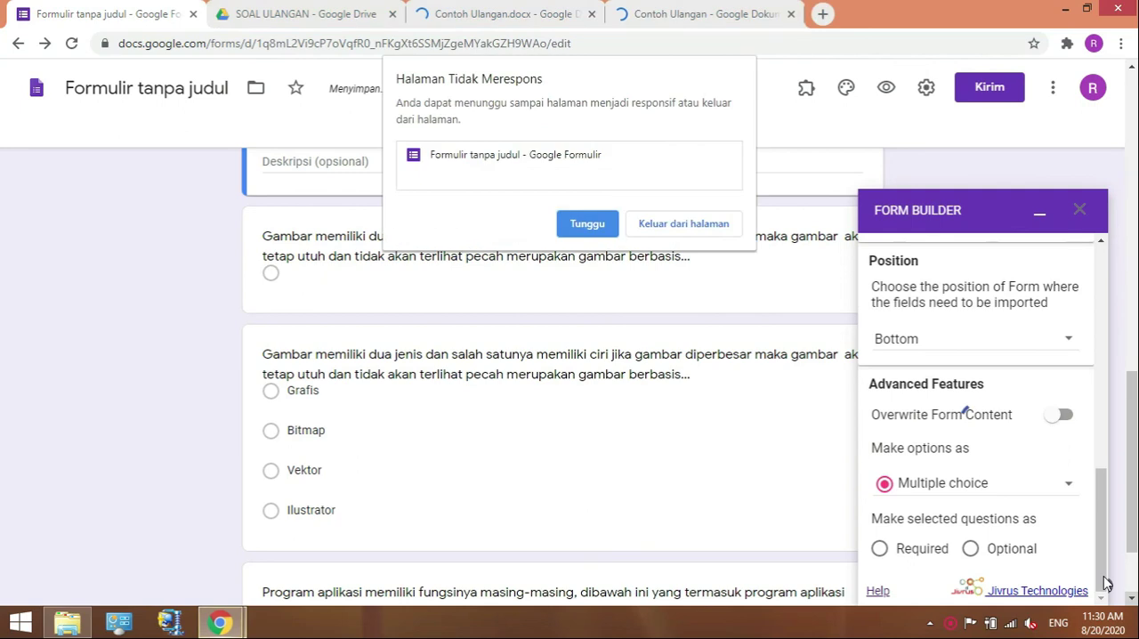
click(587, 227)
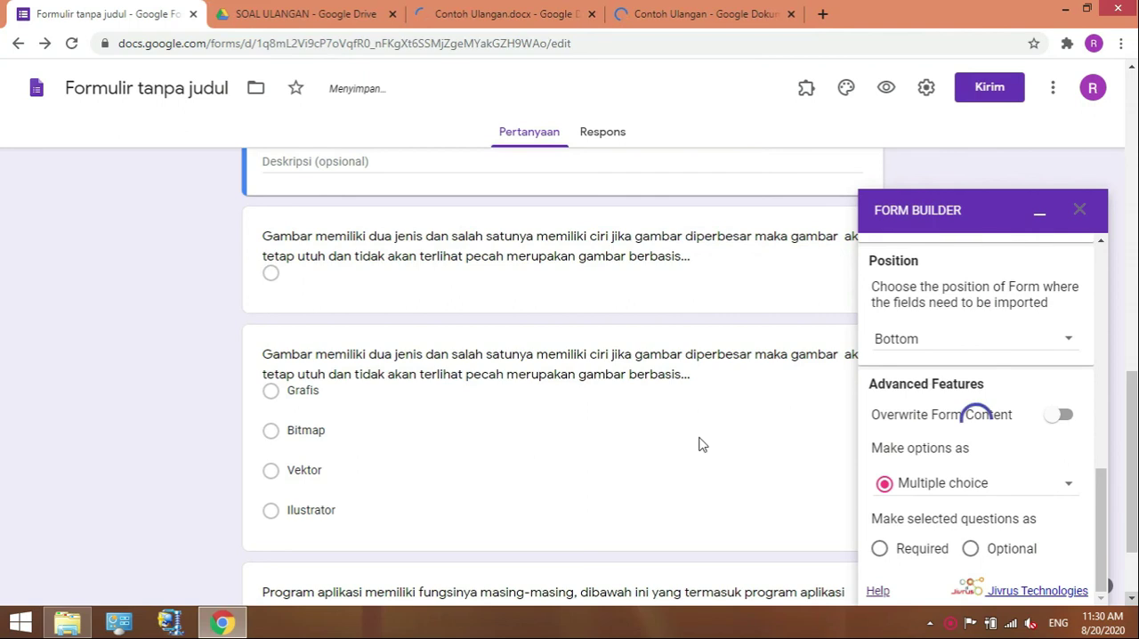
scroll(578, 436, up, 2)
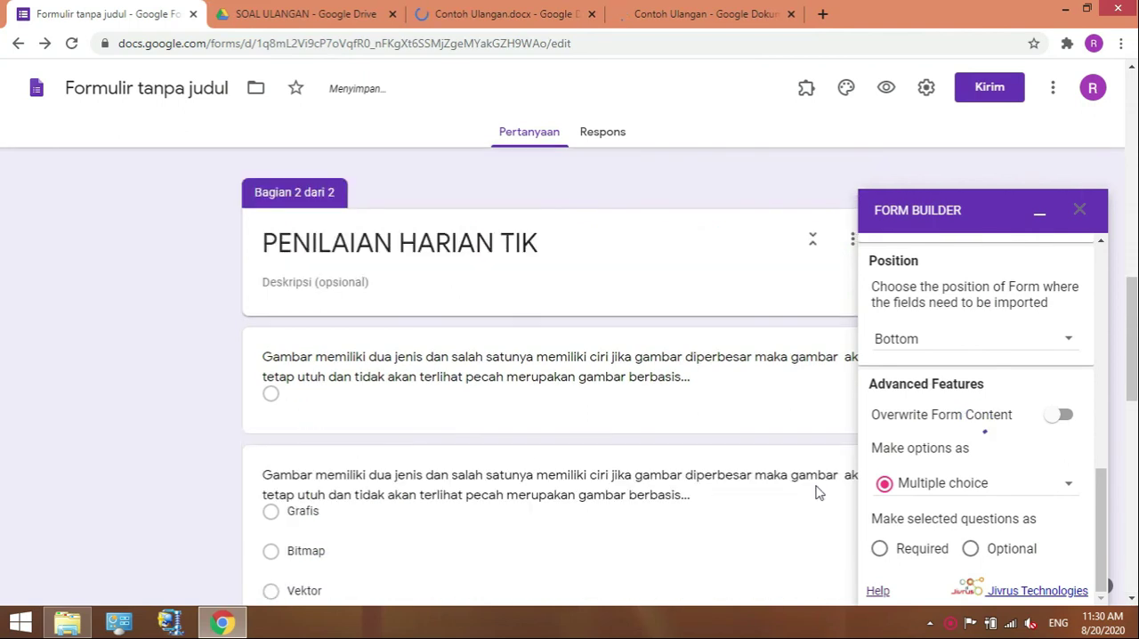
click(1131, 598)
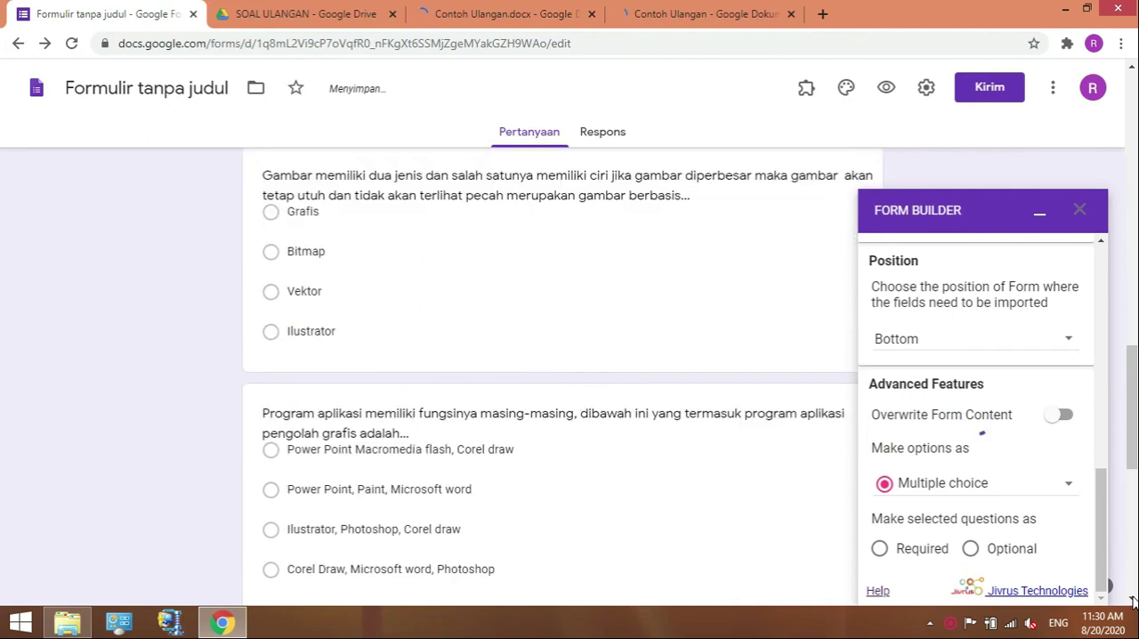
scroll(762, 296, down, 2)
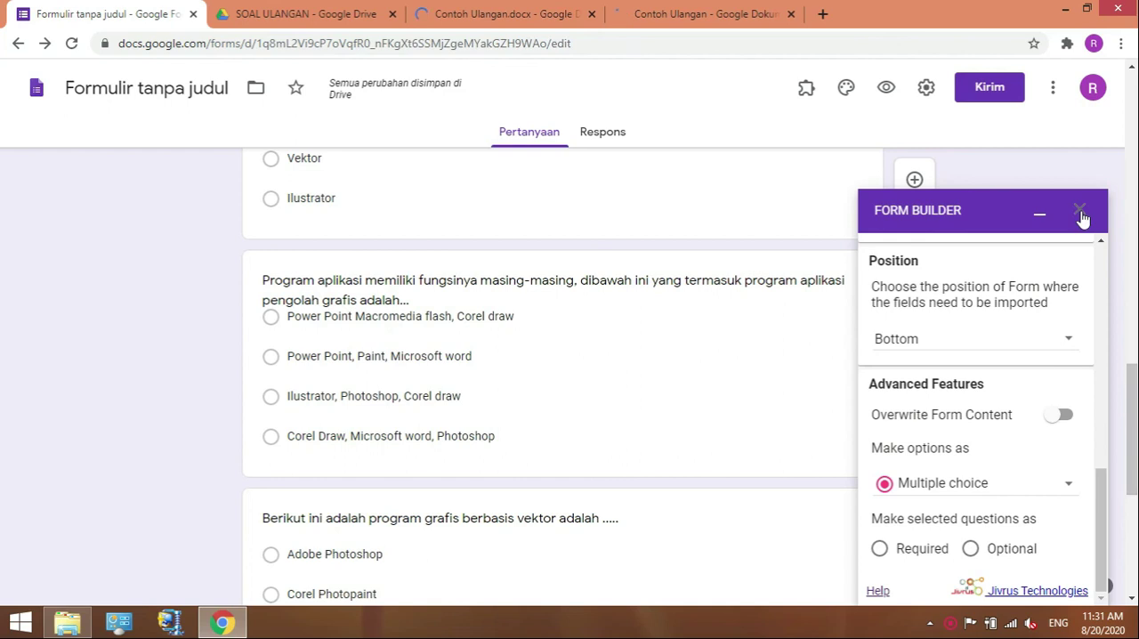
click(1131, 598)
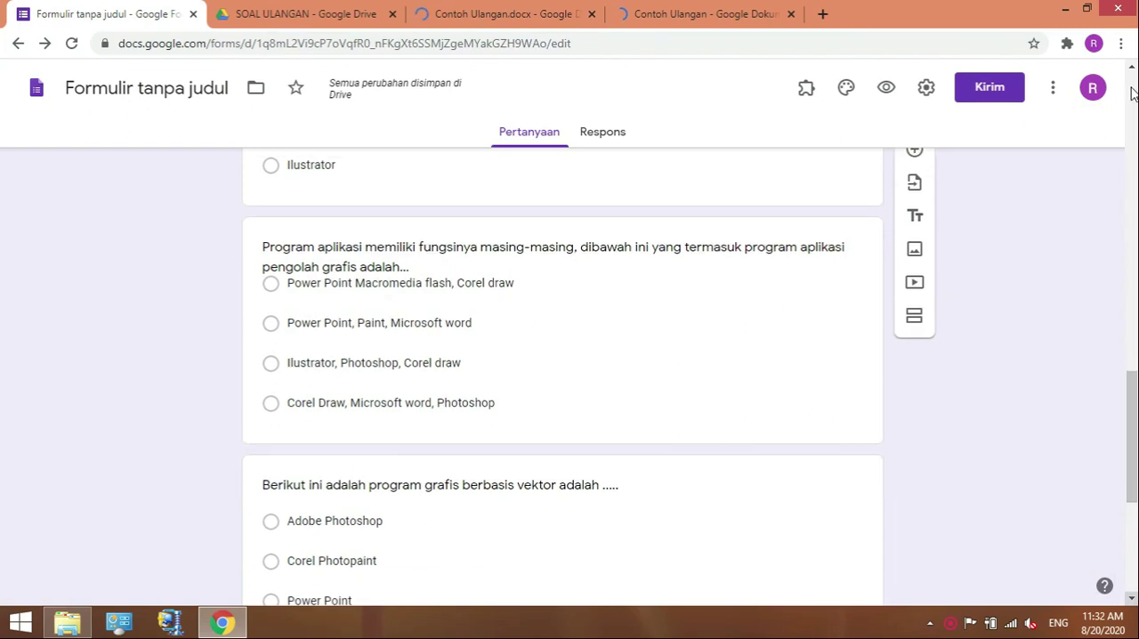
Delete the duplicate "Gambar memiliki dua jenis" question that has only one blank option.
click(1132, 70)
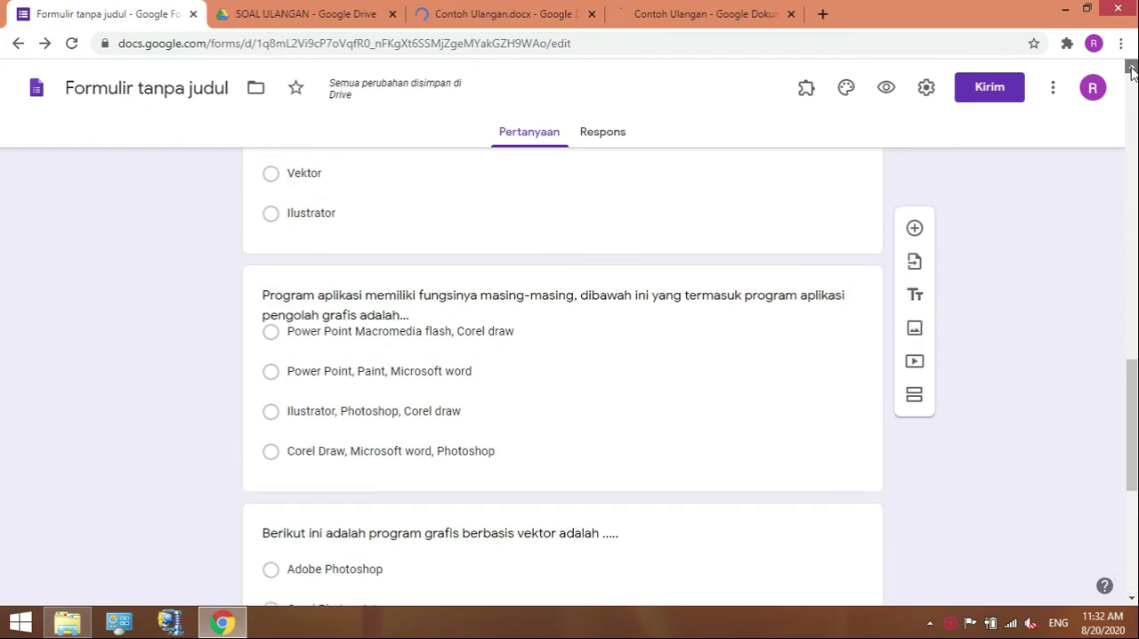
click(1131, 69)
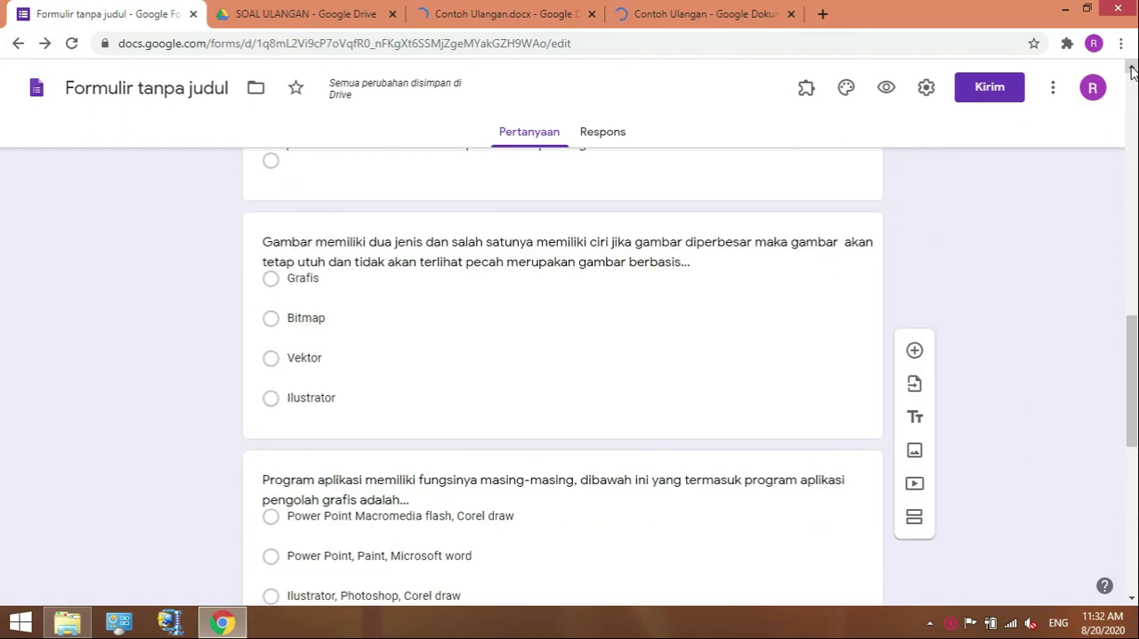
click(1131, 69)
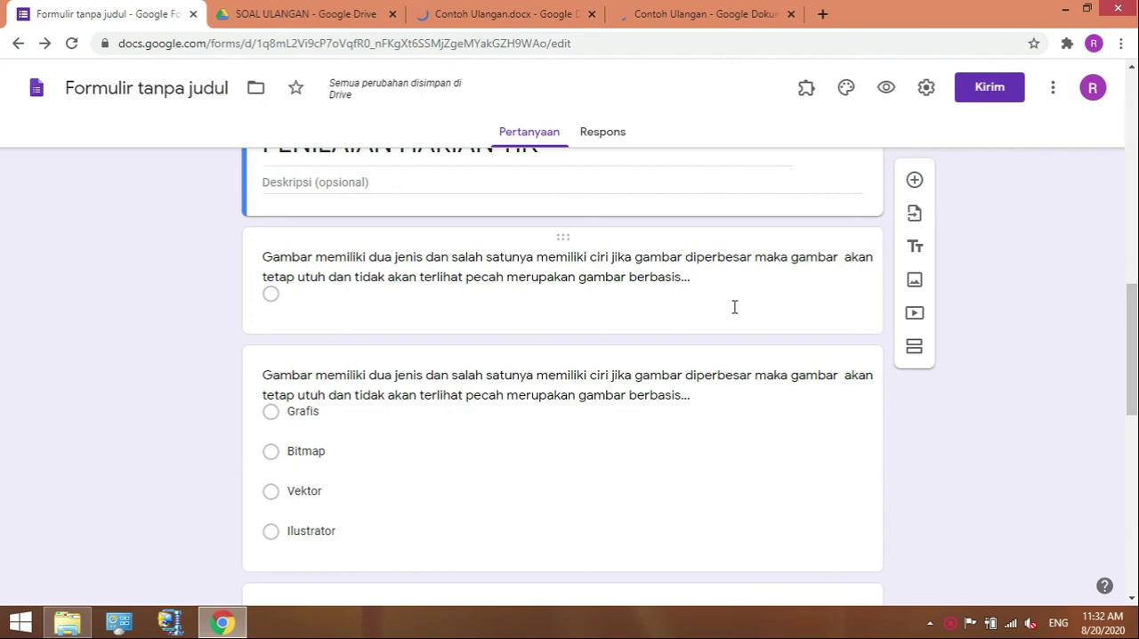
click(677, 264)
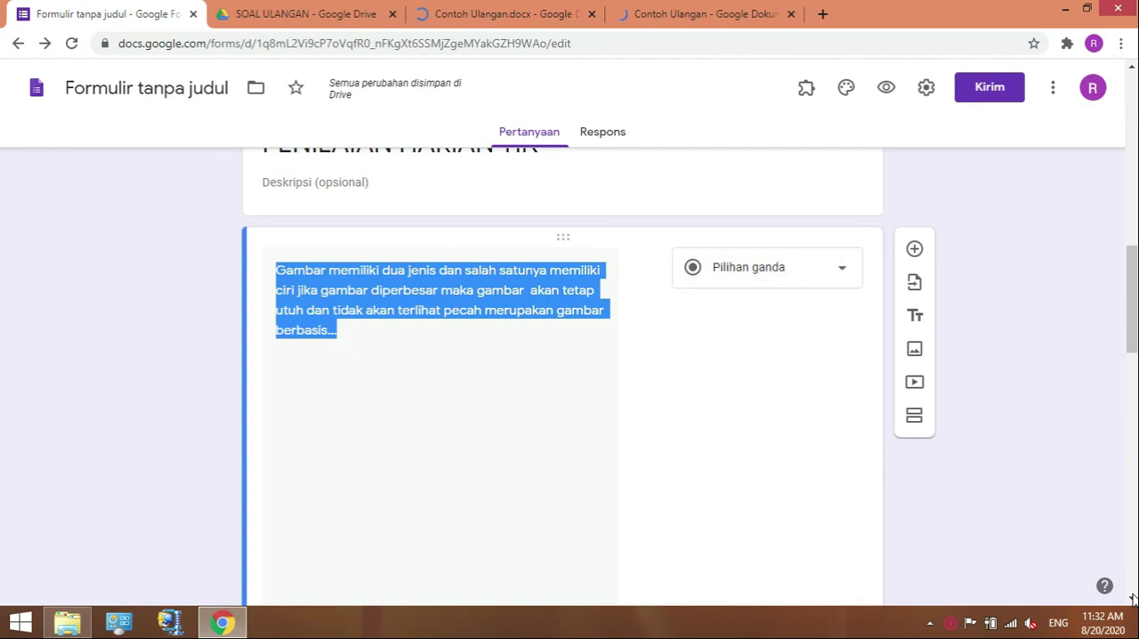
click(1132, 599)
click(1132, 598)
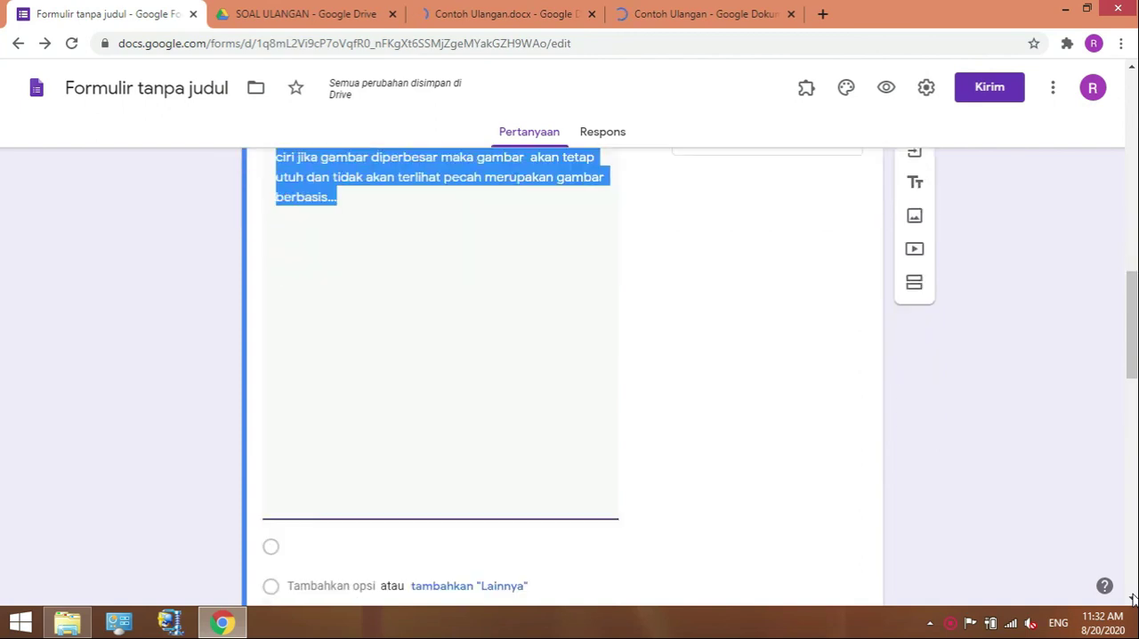
click(1132, 599)
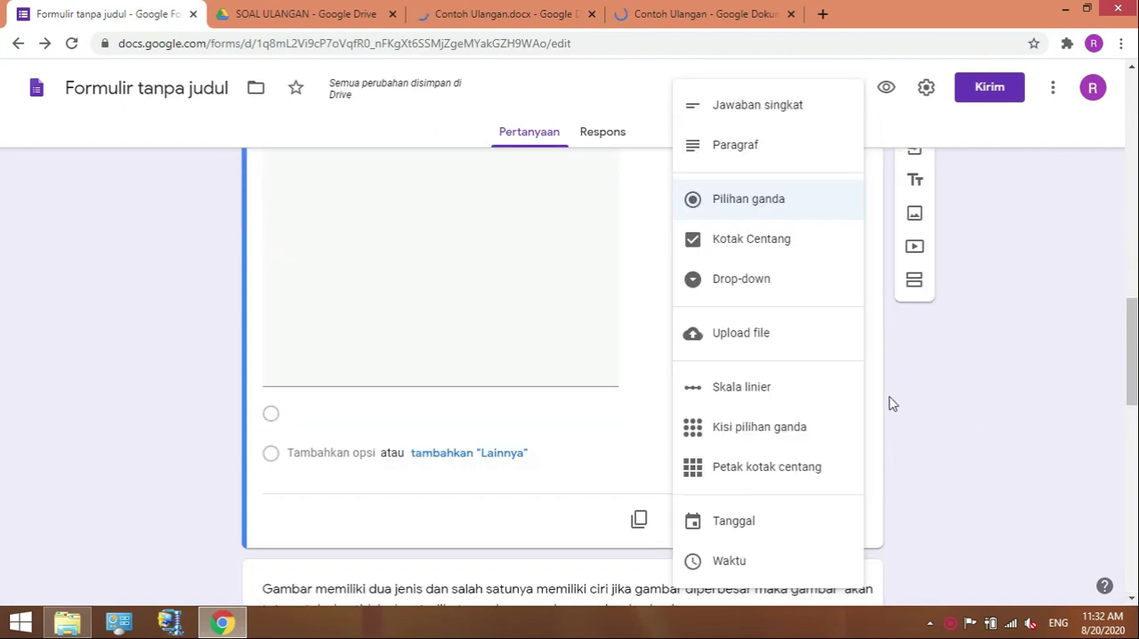
click(747, 494)
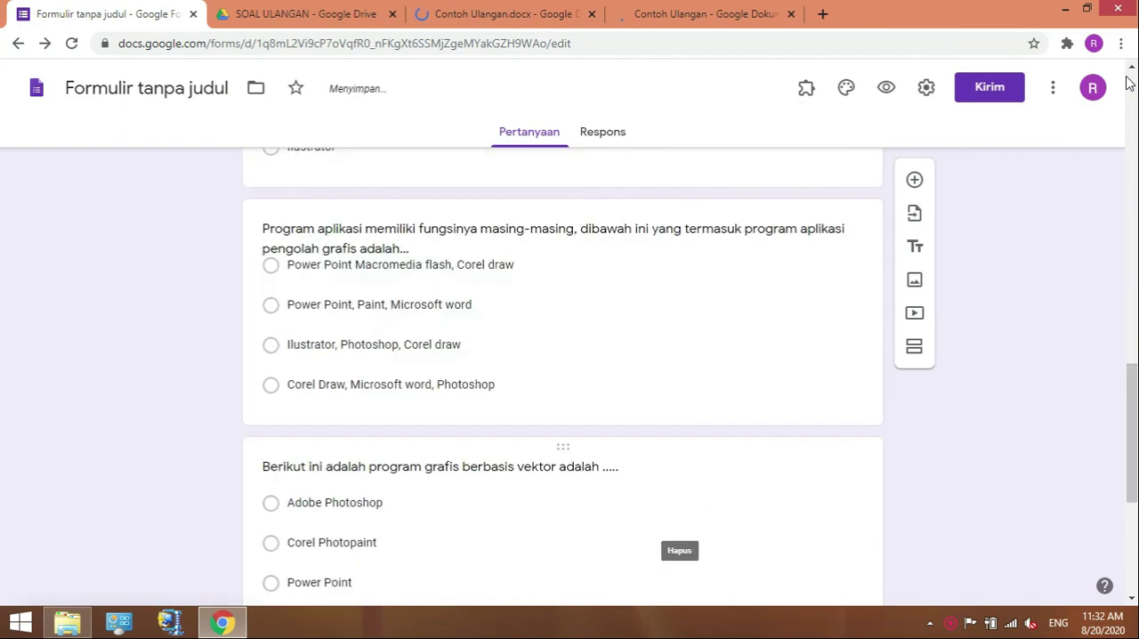
Make the "Gambar memiliki dua jenis" question with options Grafis, Bitmap, Vektor and Ilustrator required.
scroll(1131, 77, up, 3)
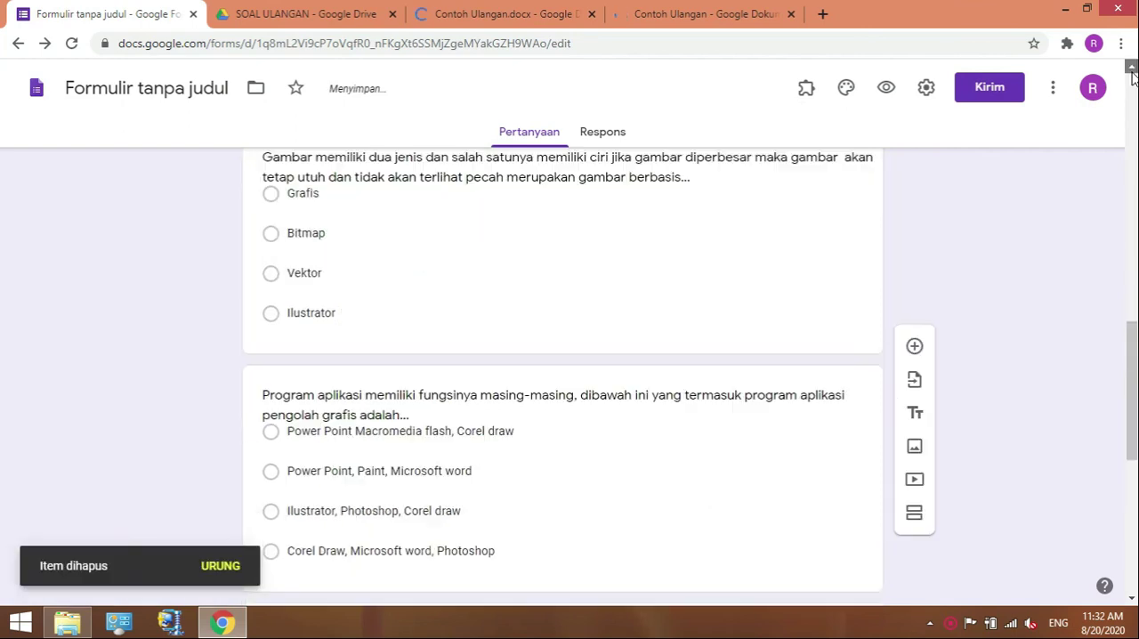
scroll(912, 341, up, 1)
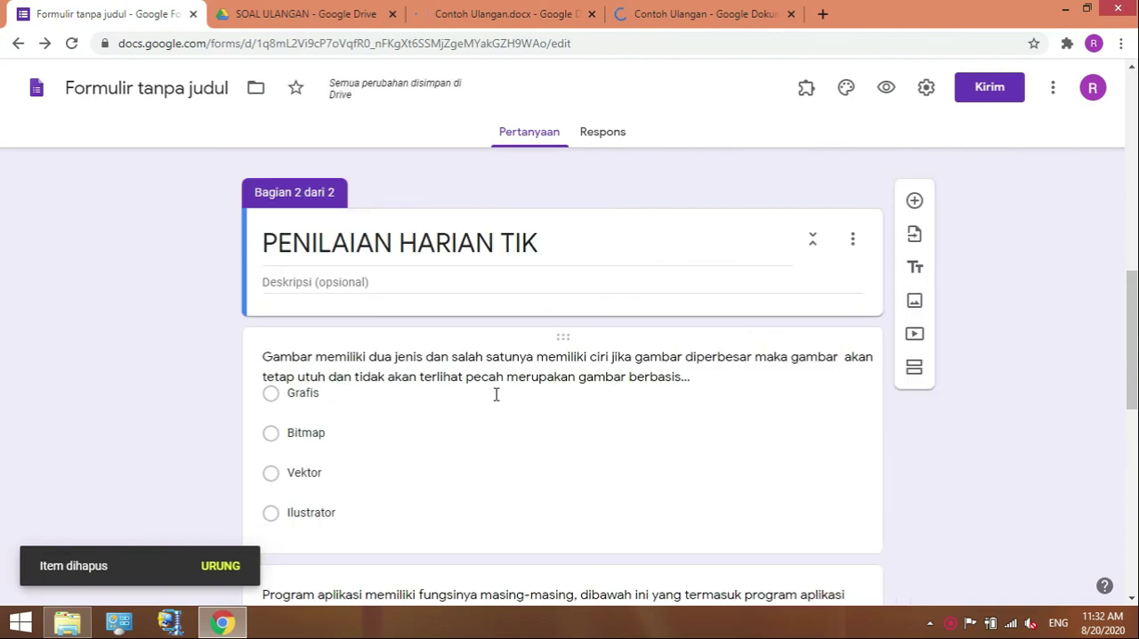
click(1132, 602)
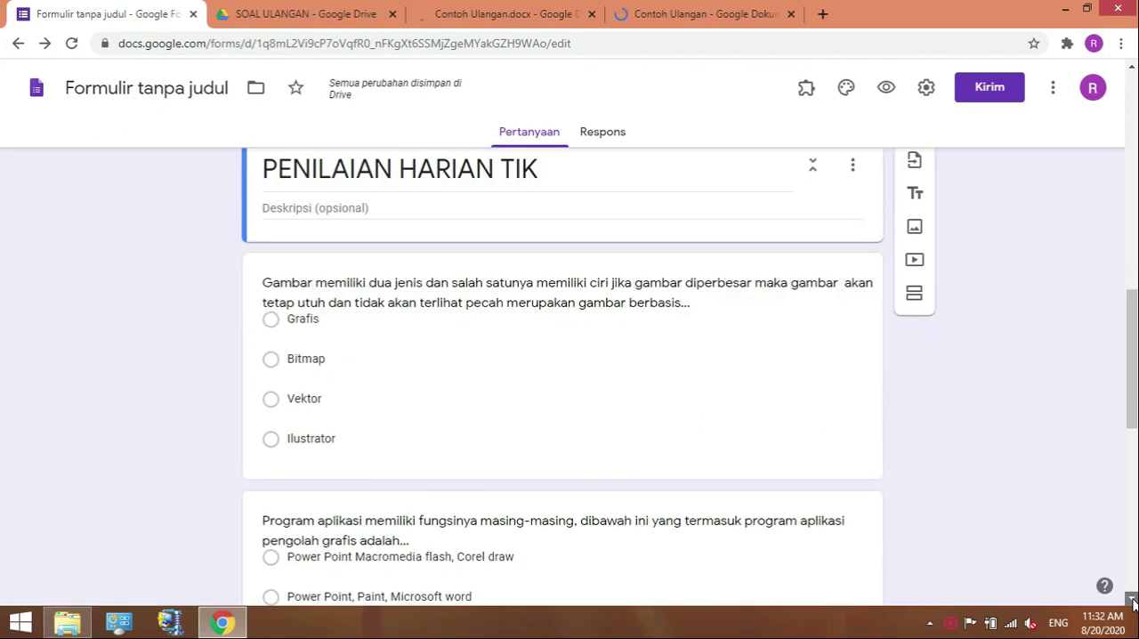
click(1132, 601)
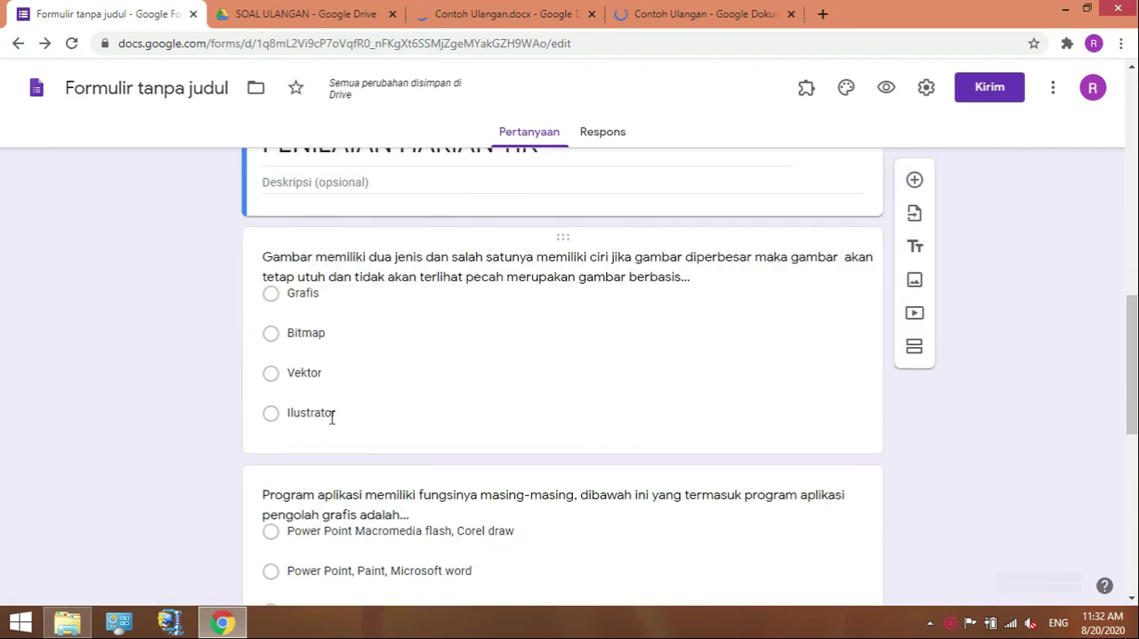
click(311, 372)
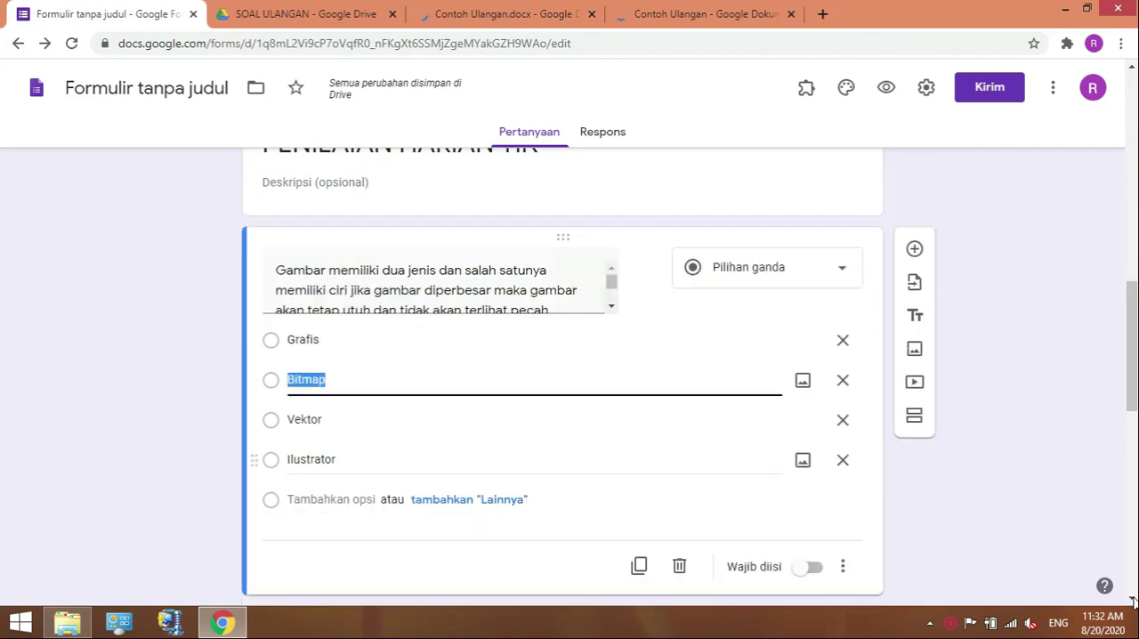
scroll(342, 468, down, 1)
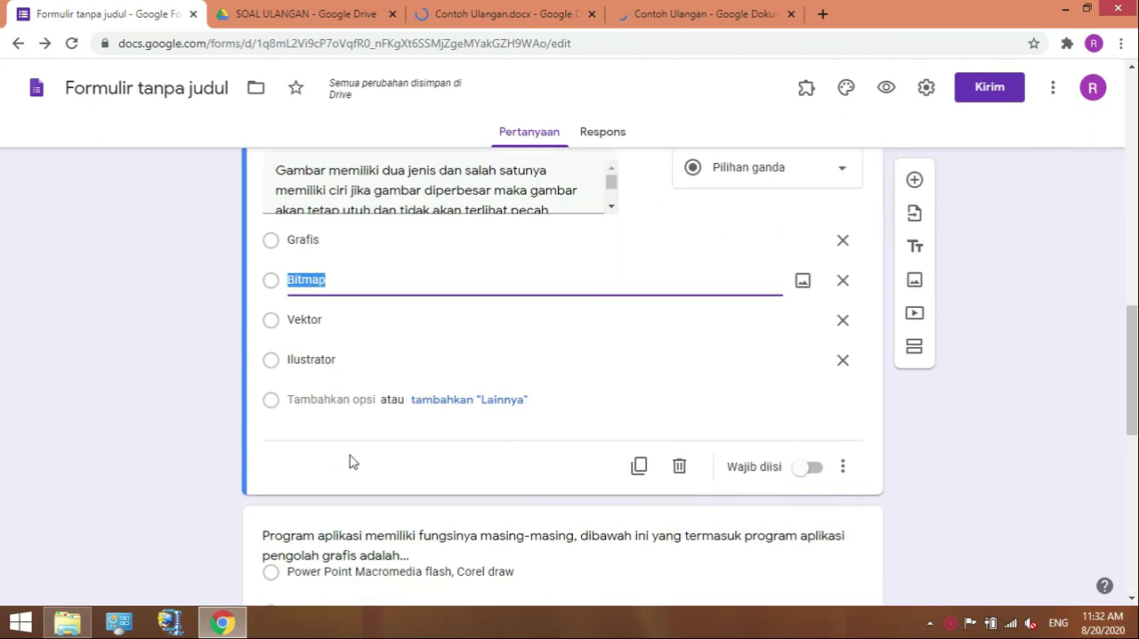
click(416, 346)
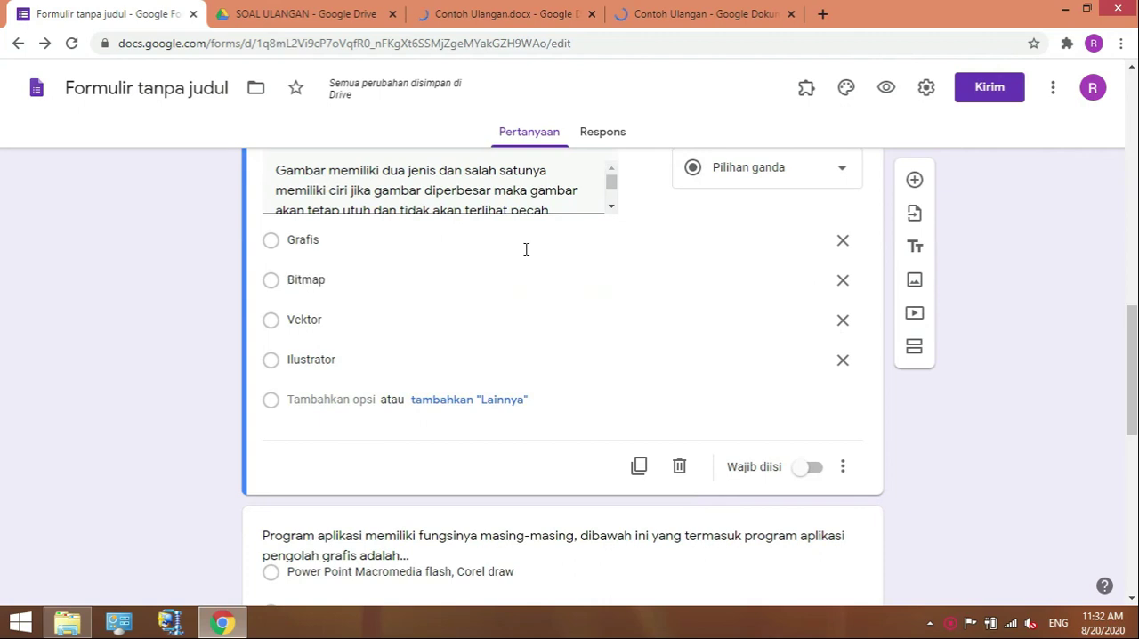
click(360, 280)
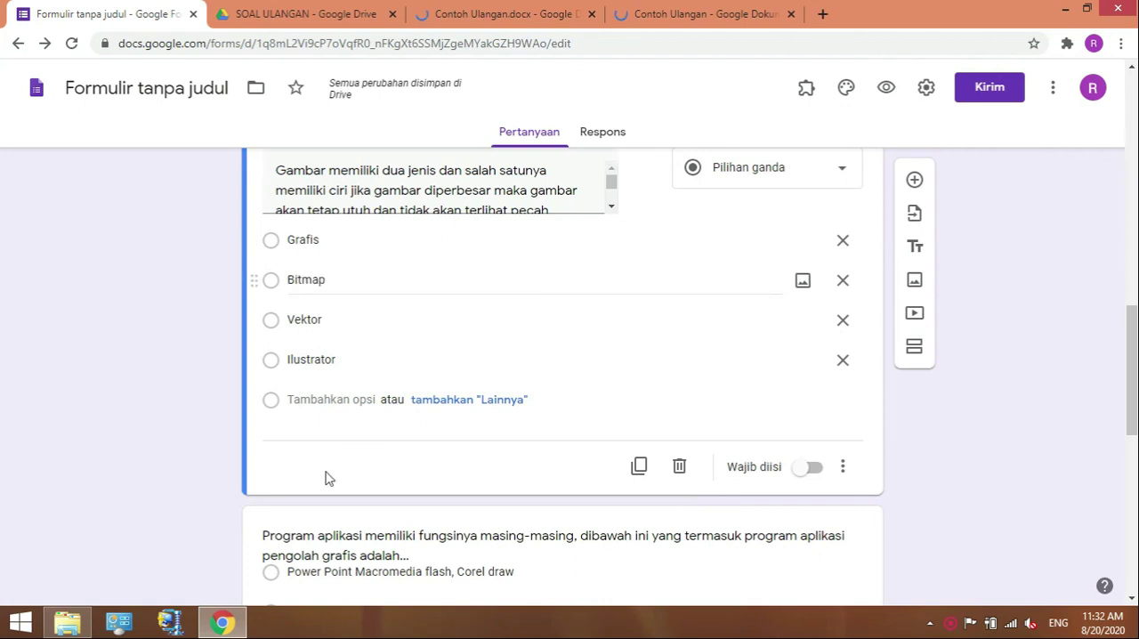
click(903, 478)
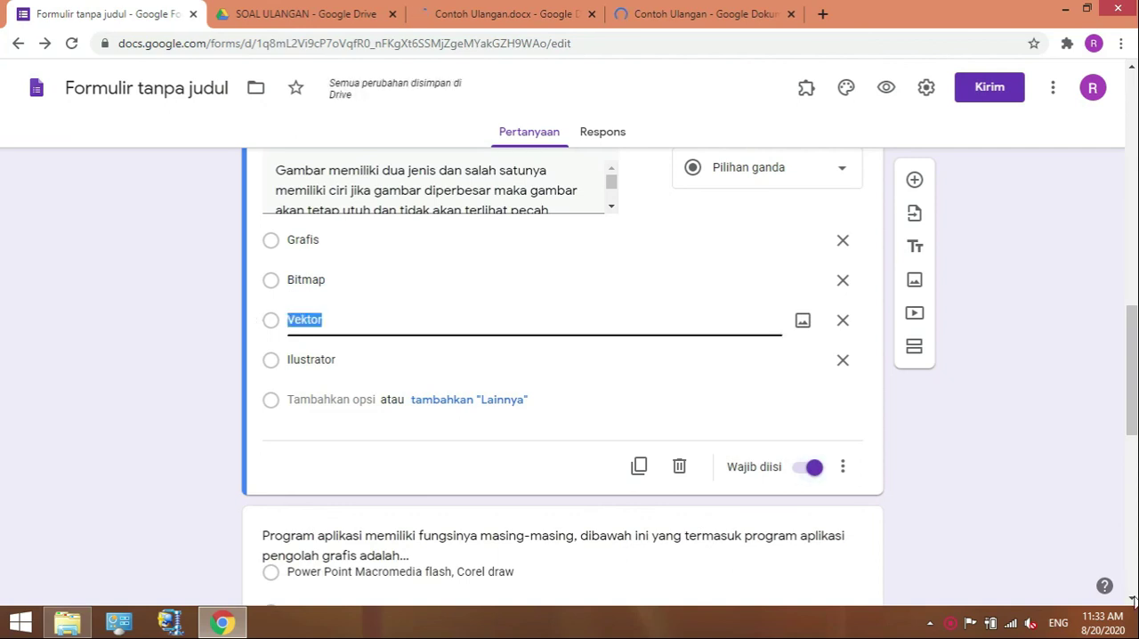
scroll(435, 336, down, 2)
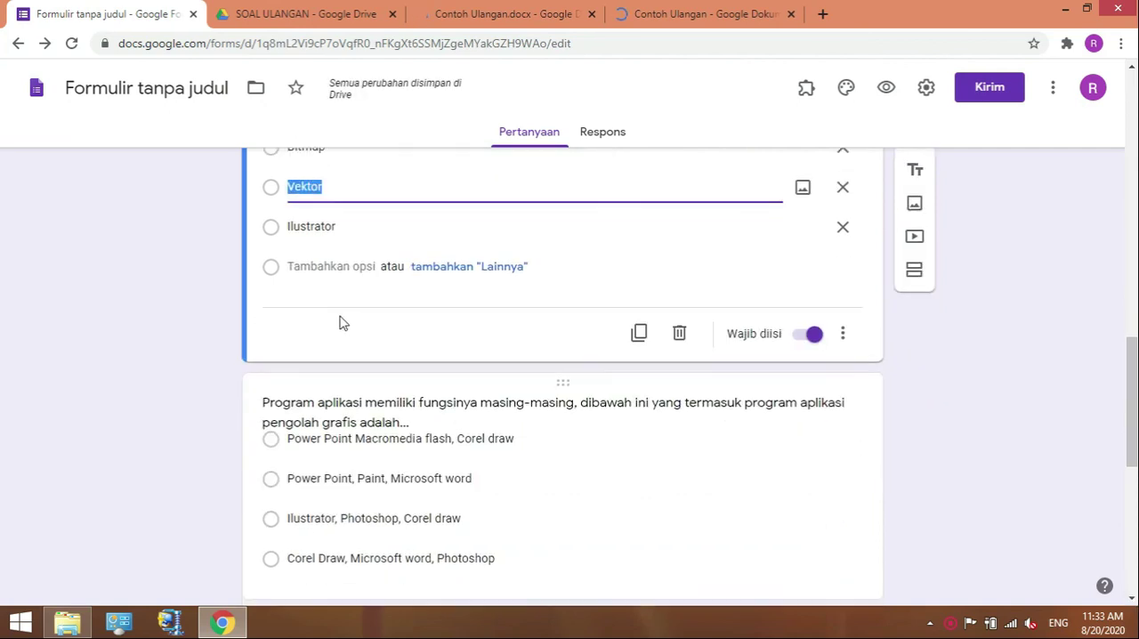
click(335, 344)
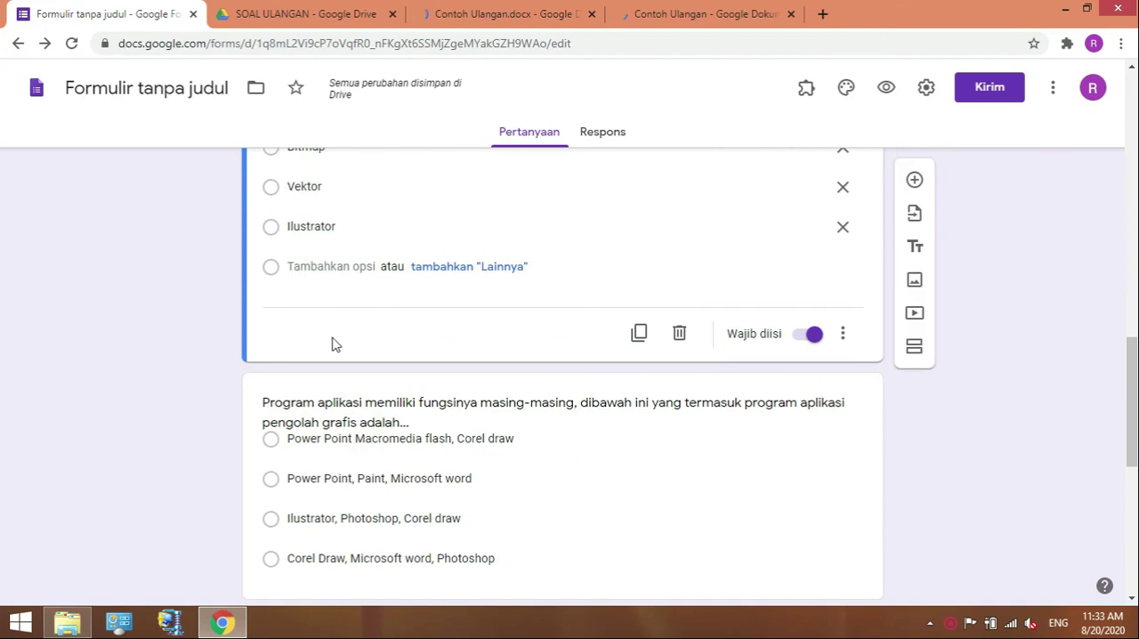
Examine the "Gambar memiliki dua jenis" question, its answer options and the neighbouring content under PENILAIAN HARIAN TIK.
drag(934, 158, 489, 276)
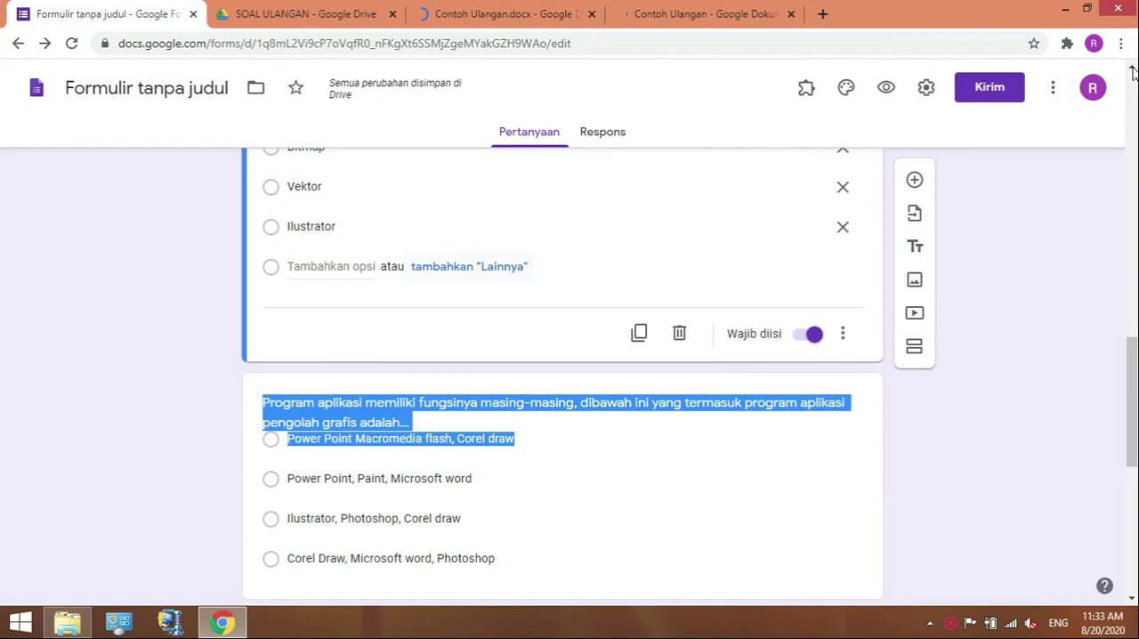
scroll(574, 289, up, 1)
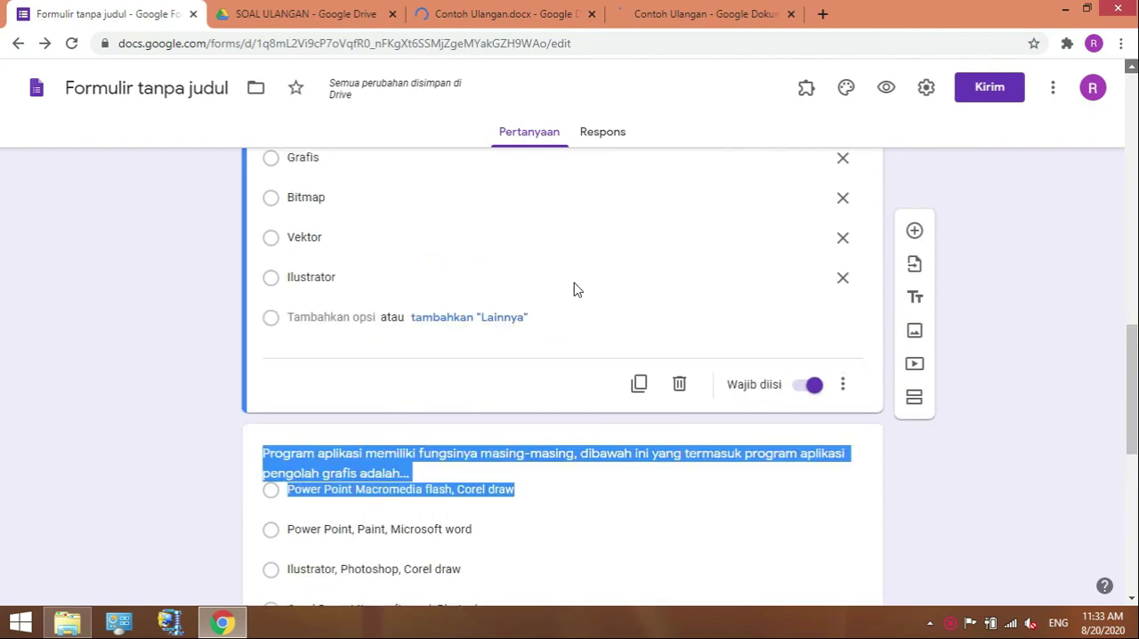
scroll(574, 290, up, 1)
click(575, 283)
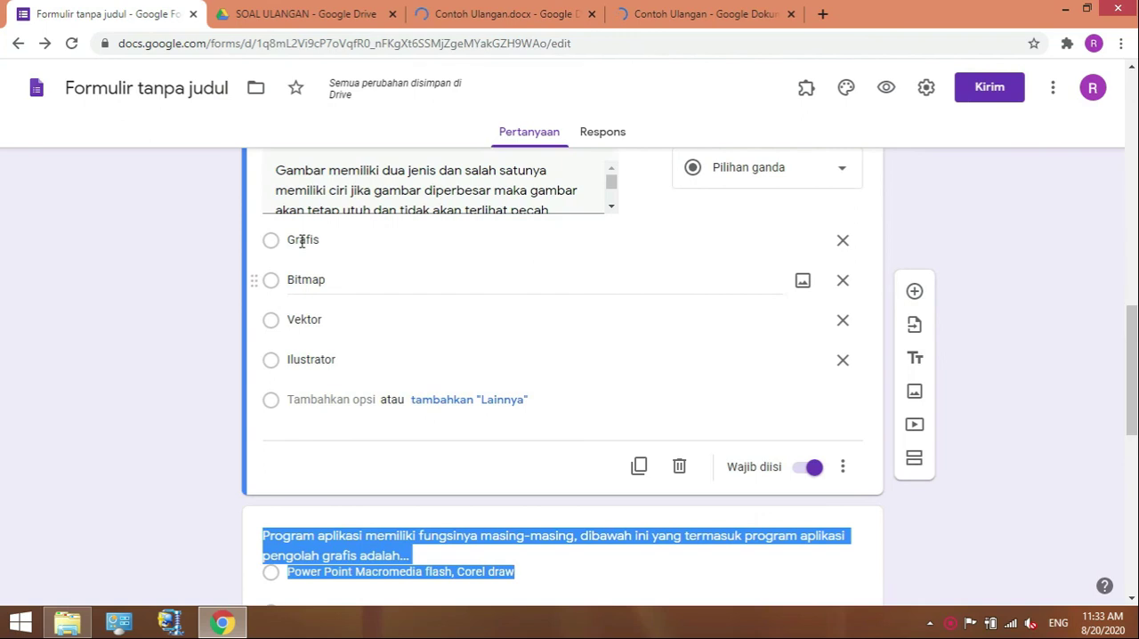
click(302, 242)
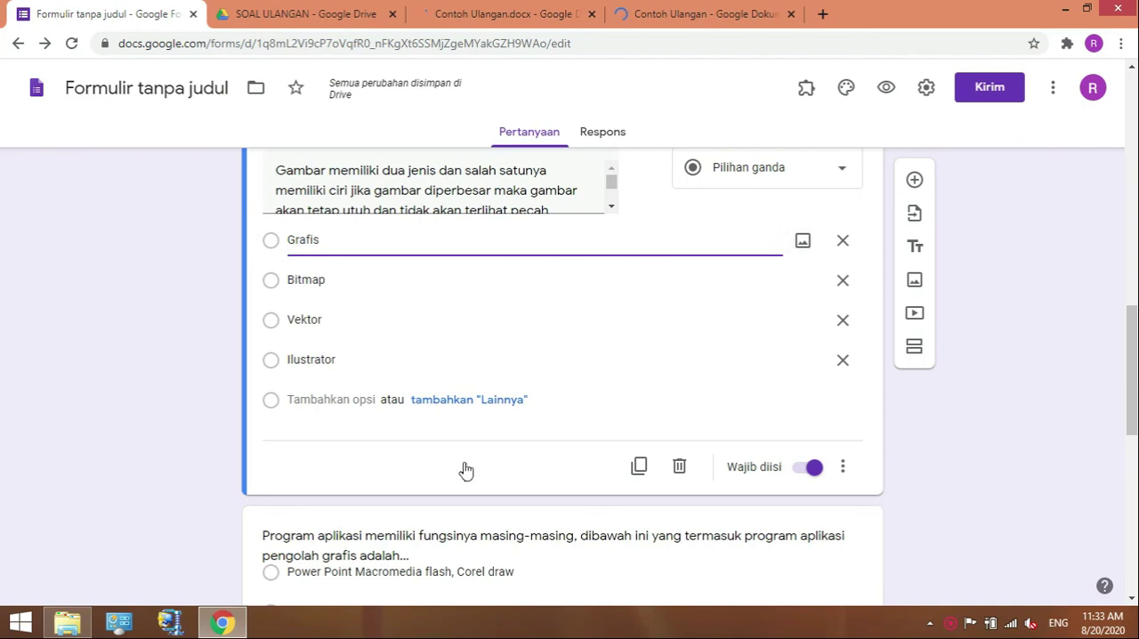
click(544, 370)
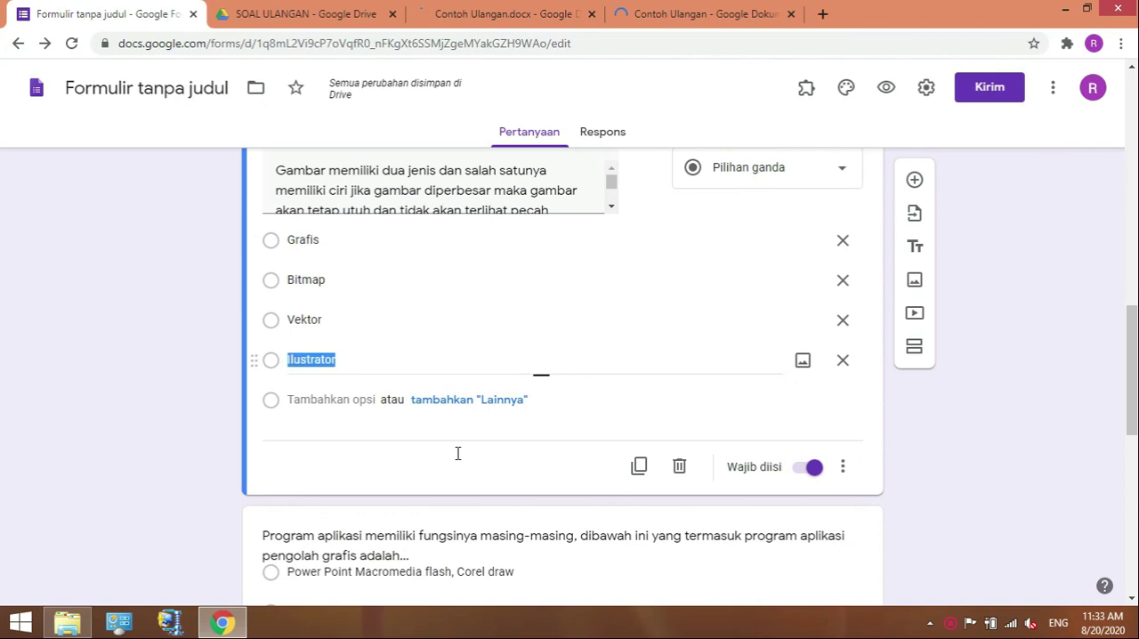
click(1111, 362)
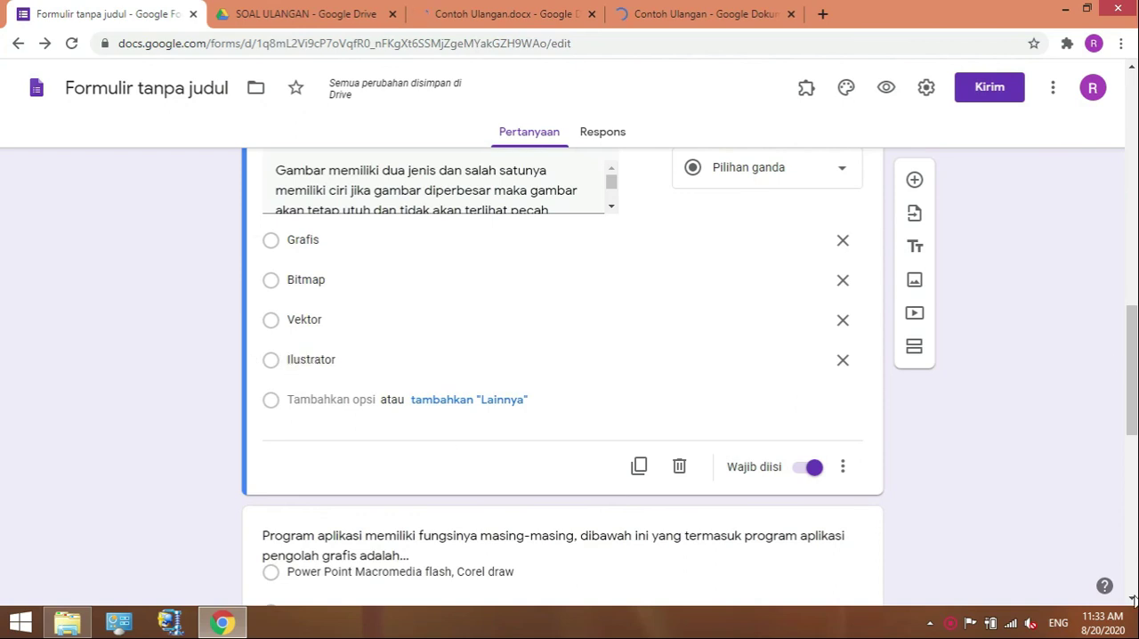
scroll(1055, 487, down, 1)
scroll(1055, 487, down, 1)
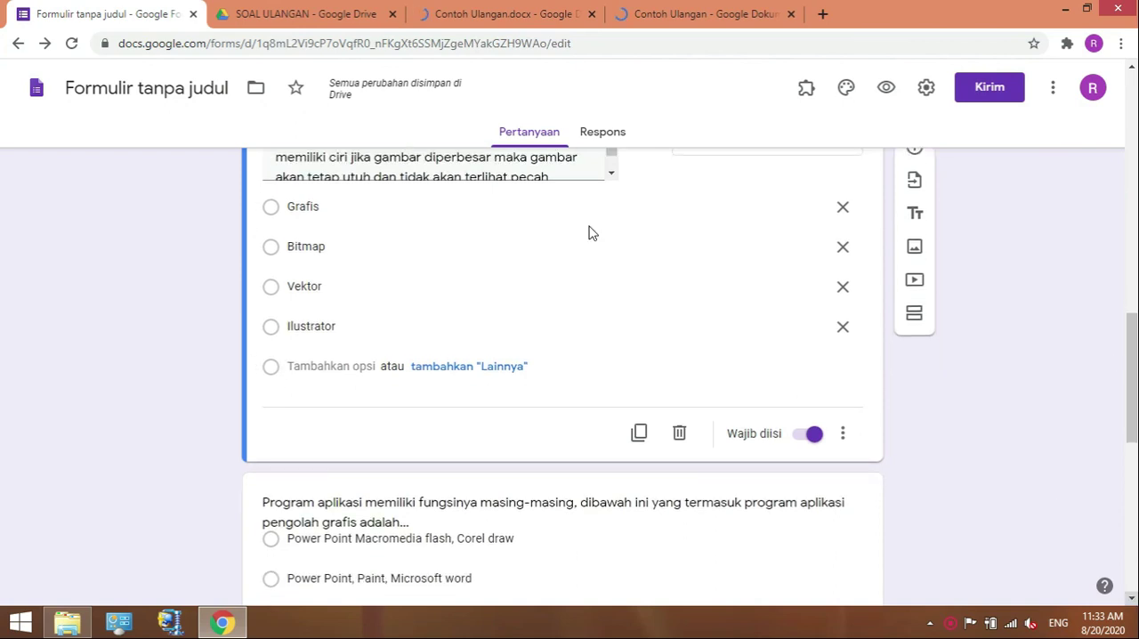
scroll(588, 233, down, 3)
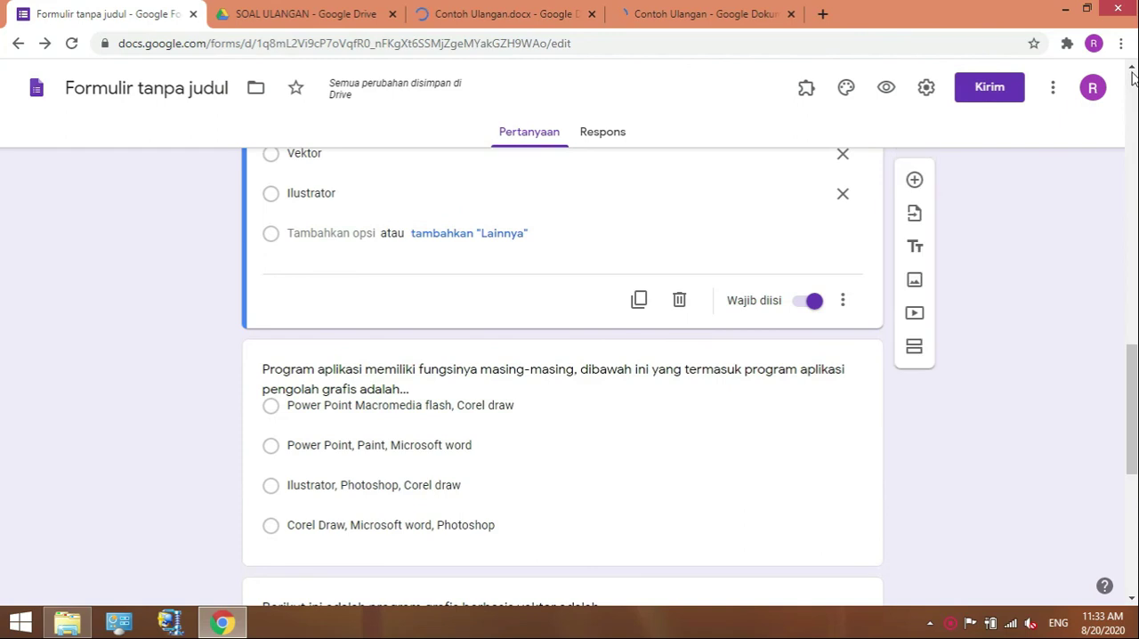
click(1131, 71)
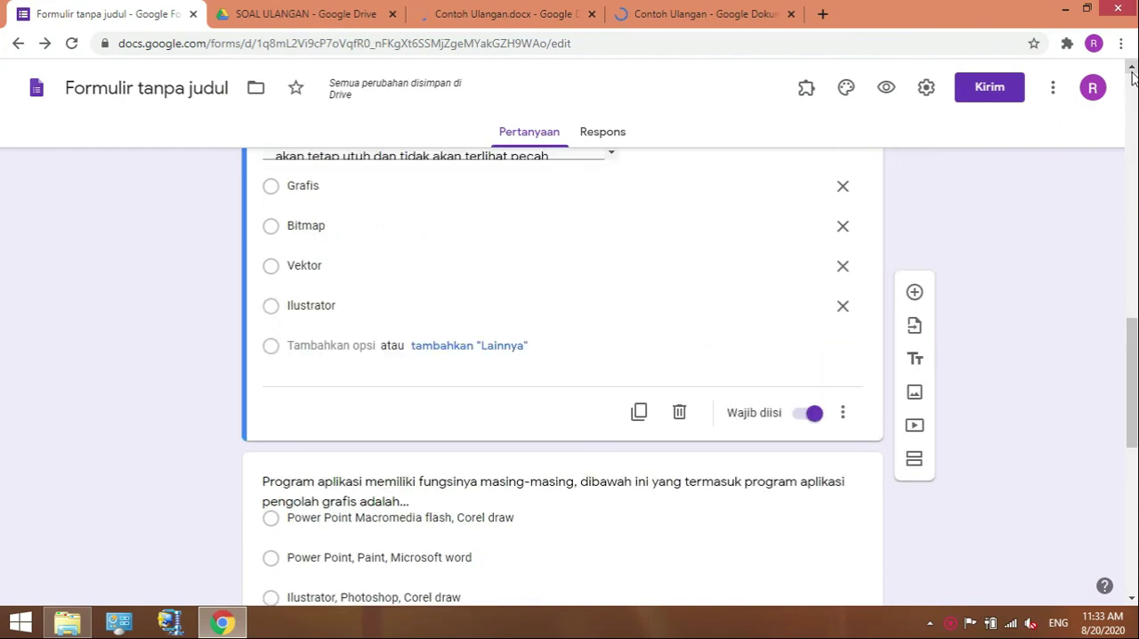
scroll(958, 440, up, 2)
scroll(958, 440, up, 1)
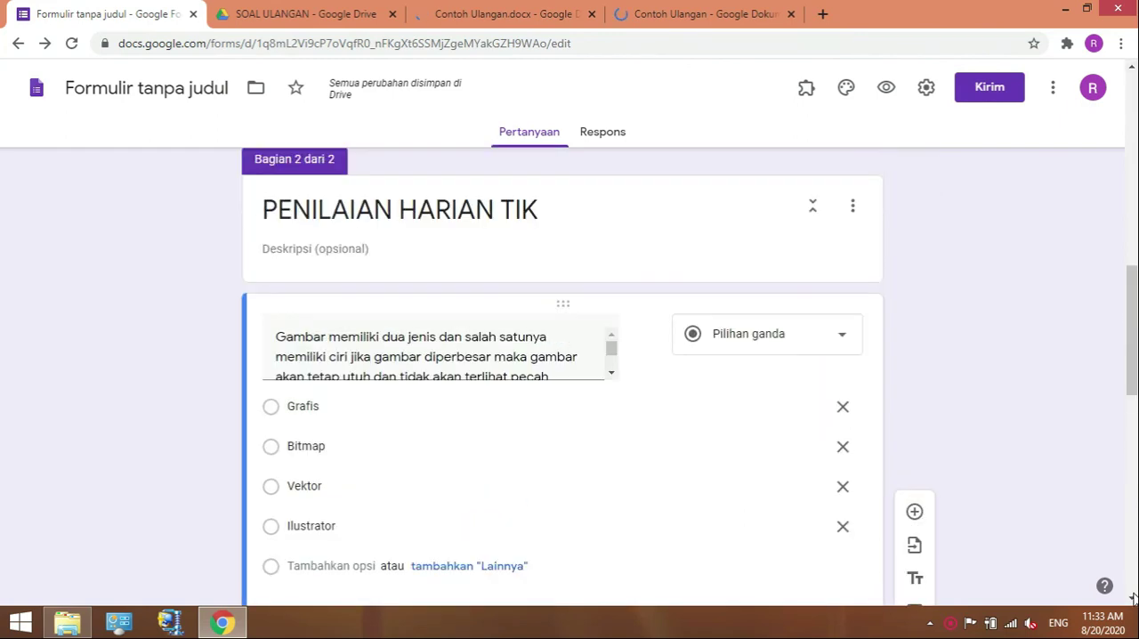
scroll(519, 362, down, 1)
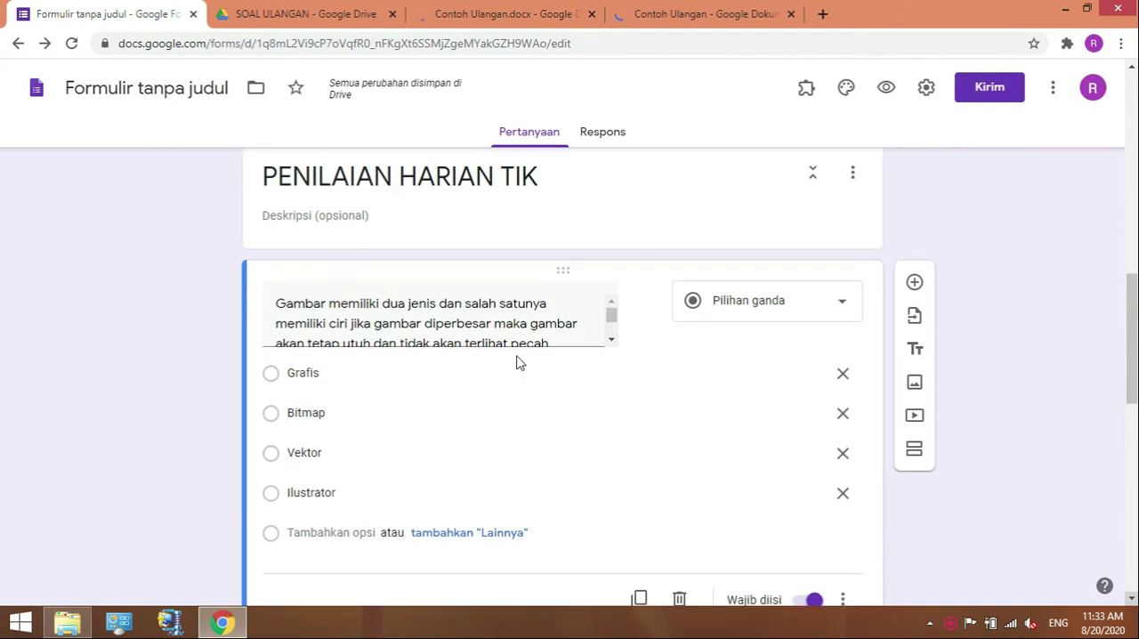
click(1057, 92)
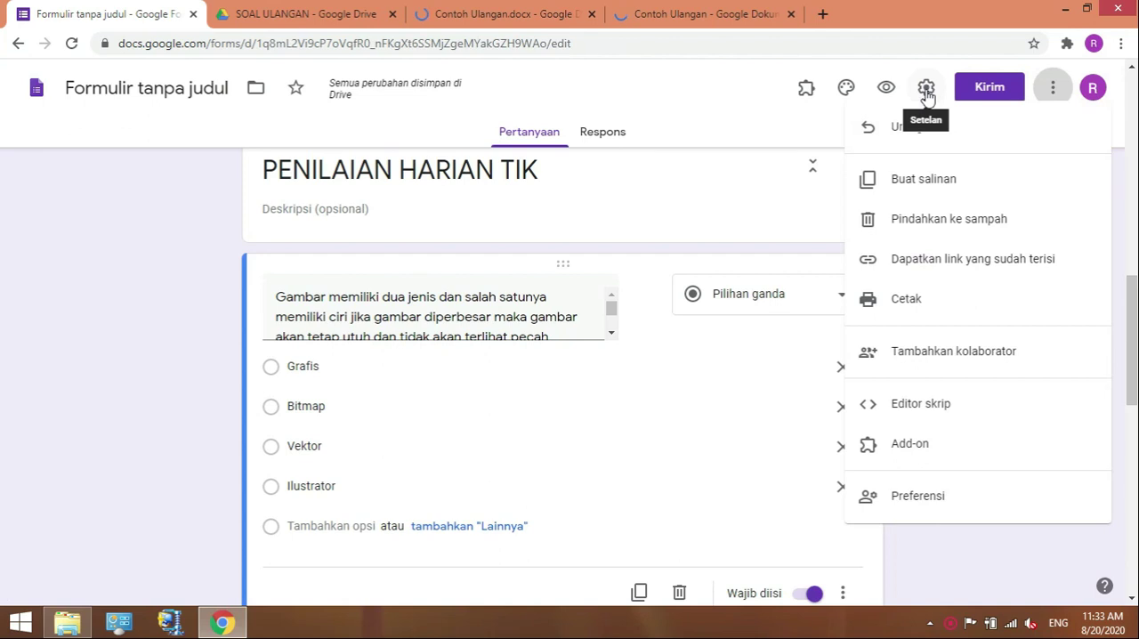
click(926, 95)
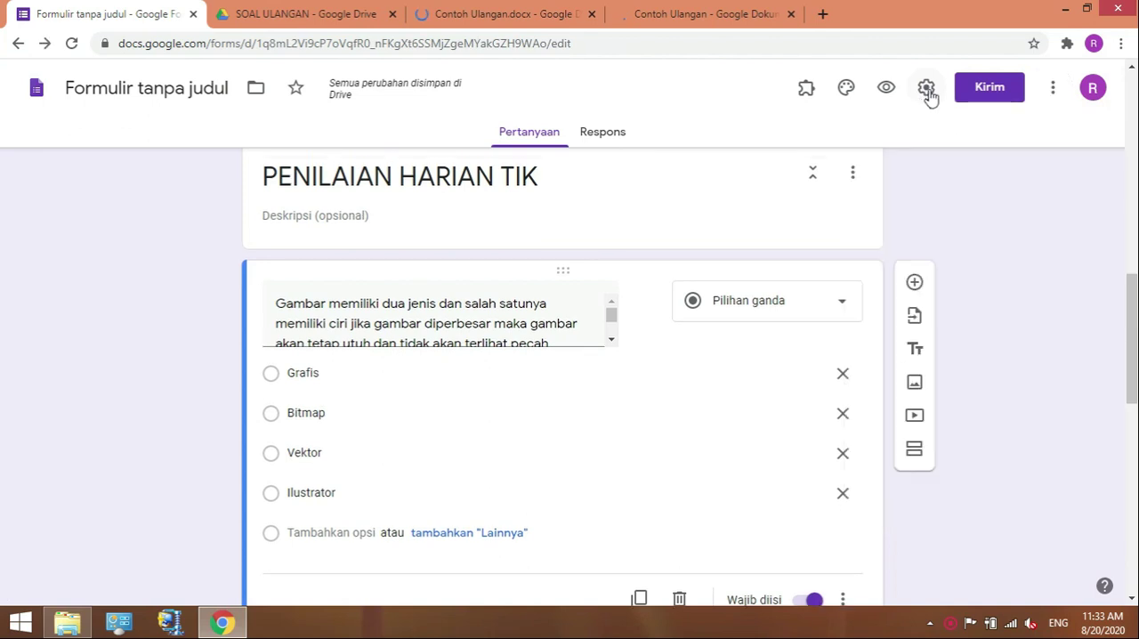
click(928, 91)
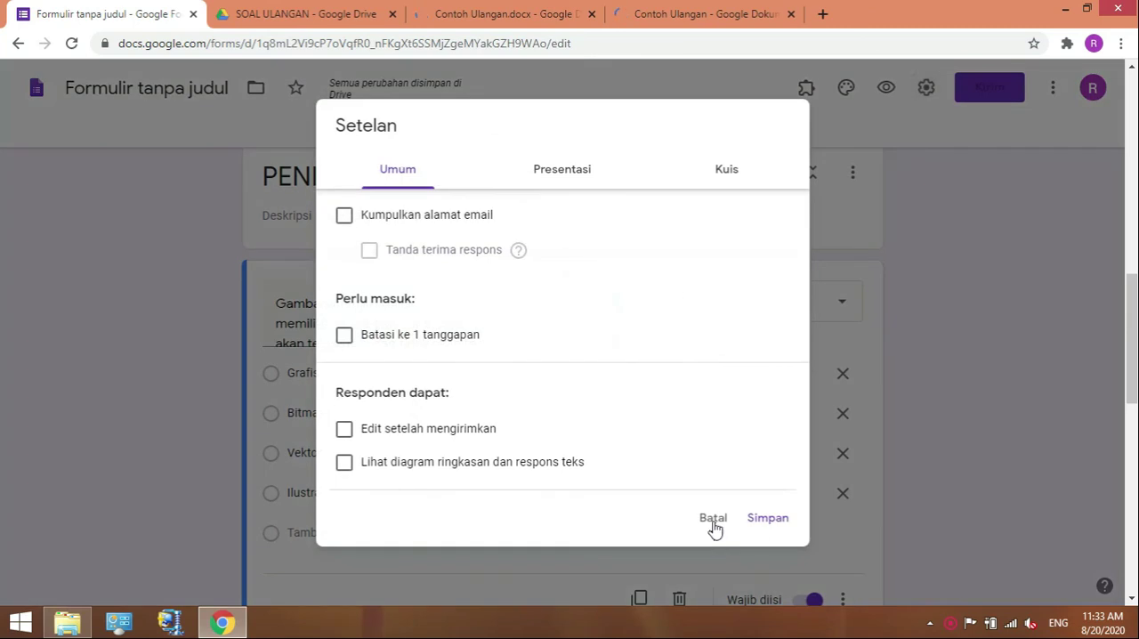
click(713, 522)
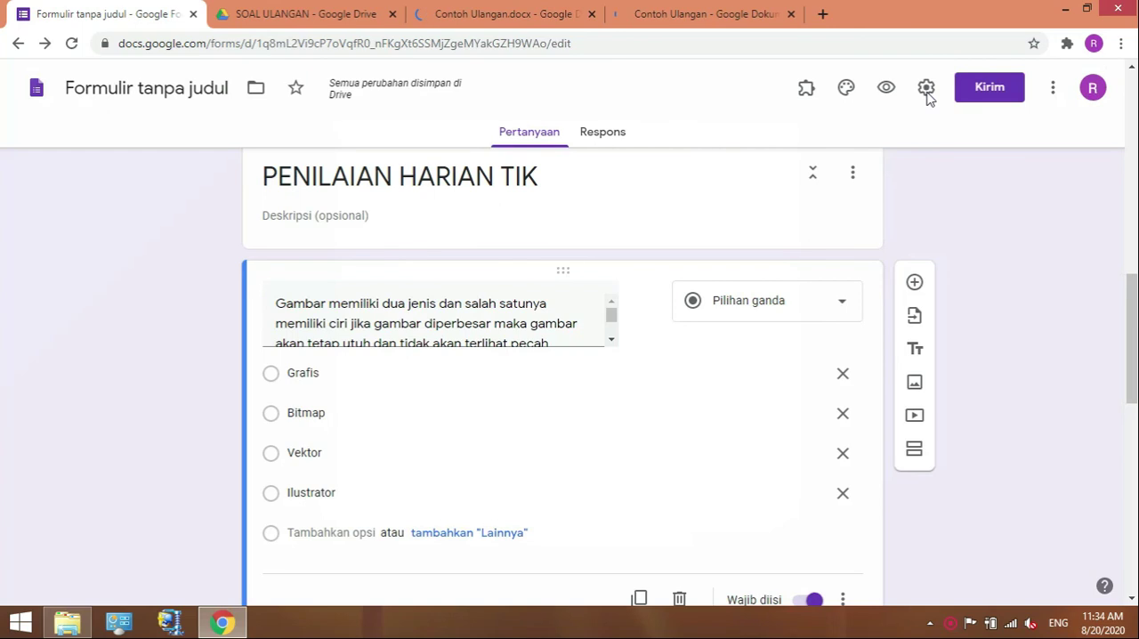
Limit the form to one response per respondent (Batasi ke 1 tanggapan) in the general form settings.
click(926, 91)
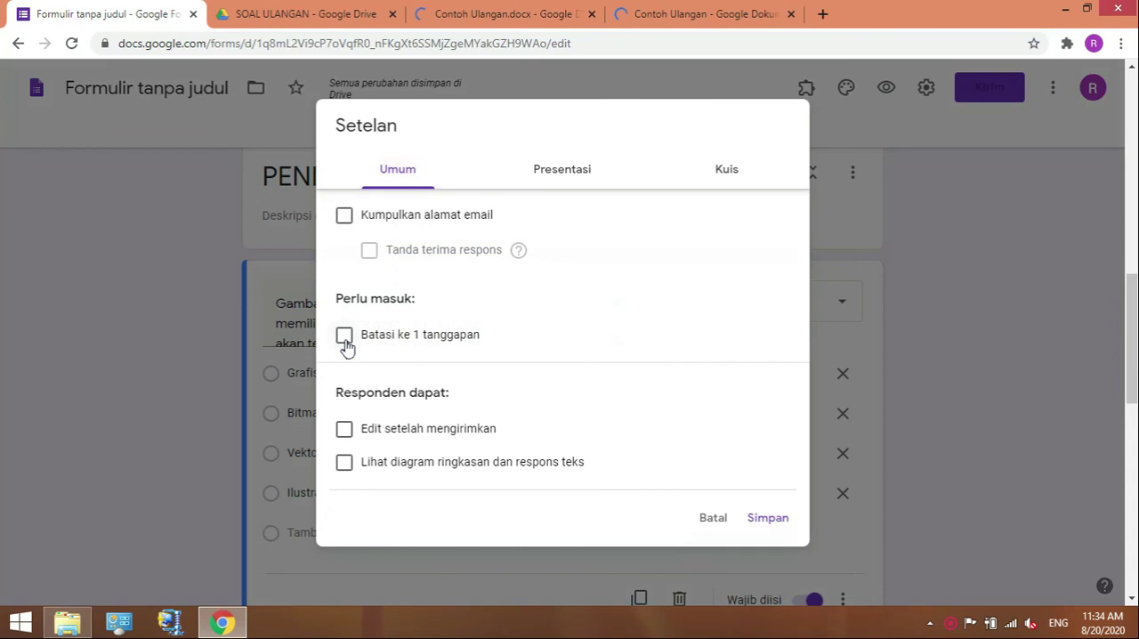
click(344, 335)
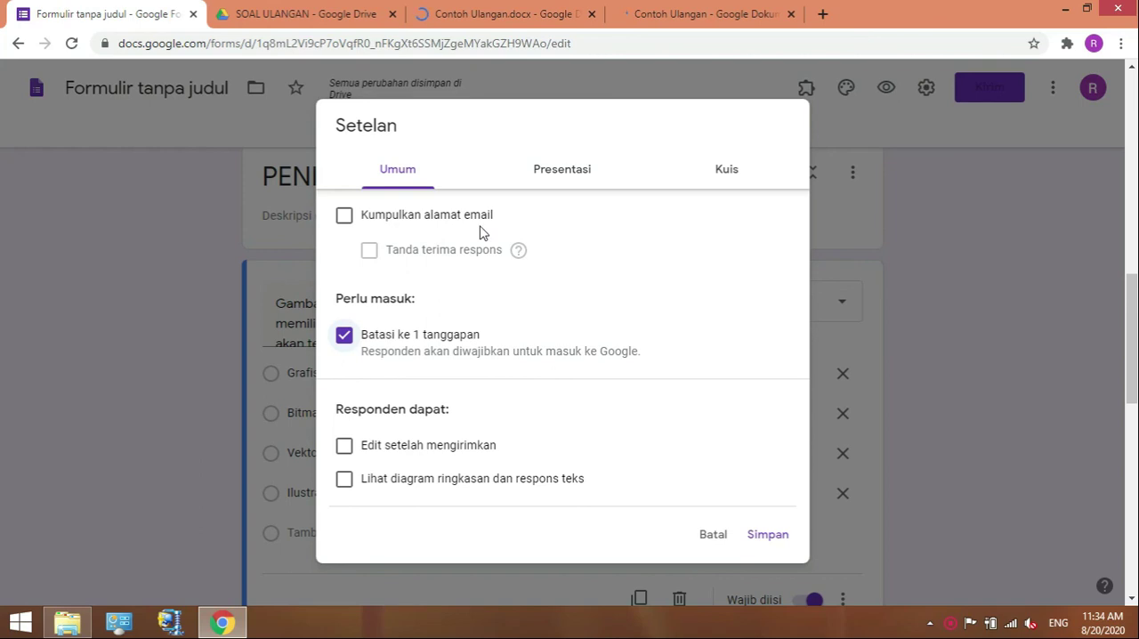
click(553, 172)
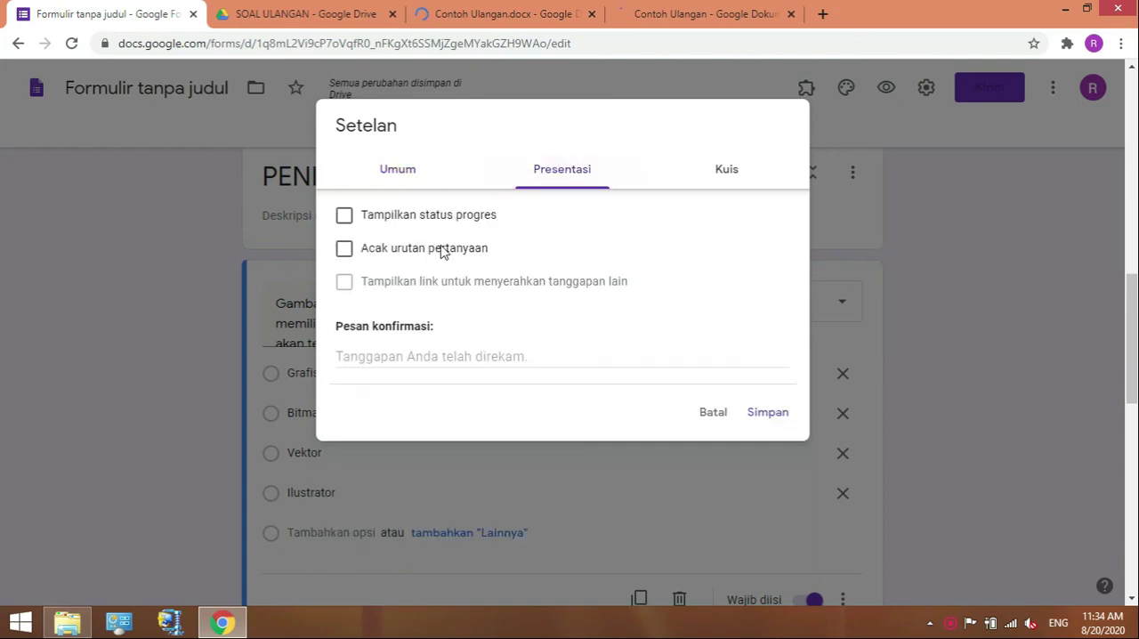
click(389, 258)
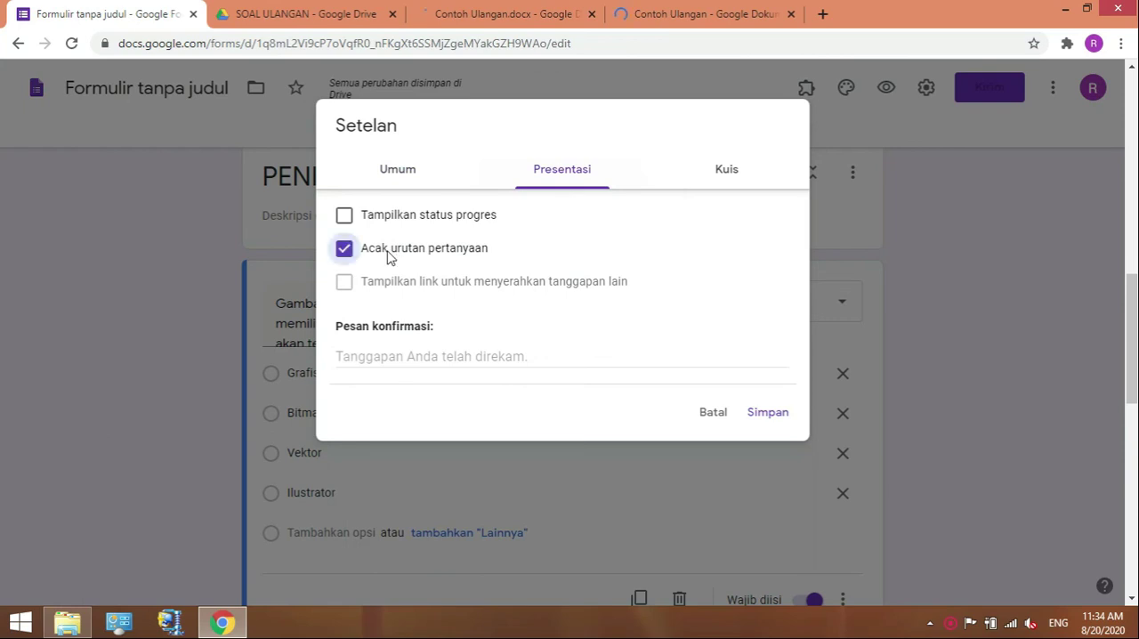
click(514, 245)
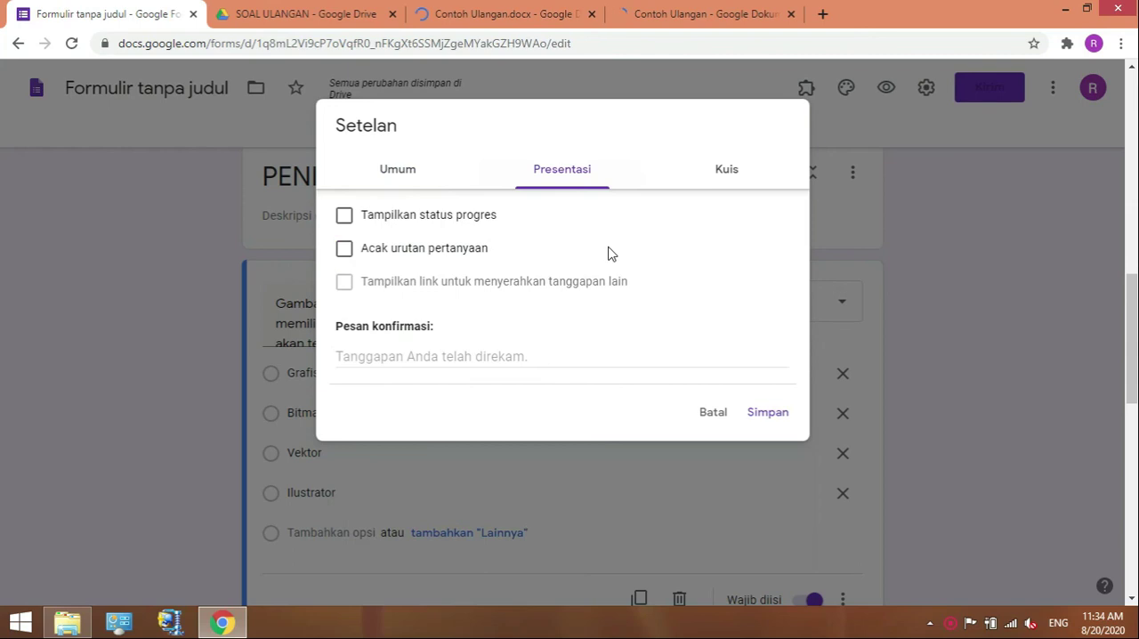
Make the form a quiz and release grades later, after manual review (Nanti, setelah peninjauan manual).
click(727, 171)
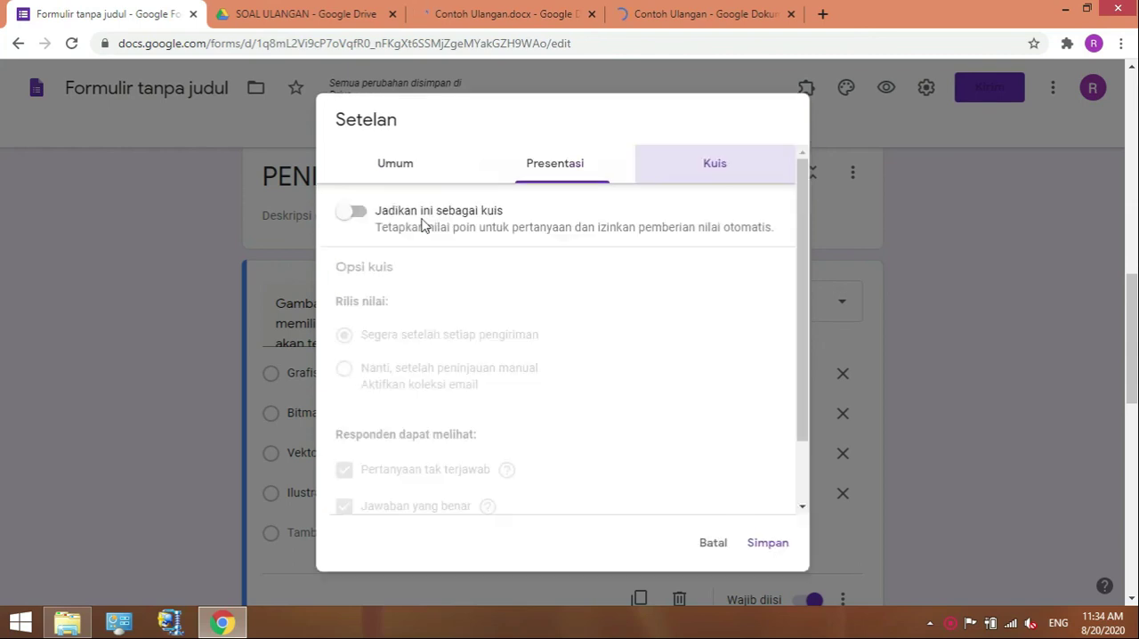
click(355, 214)
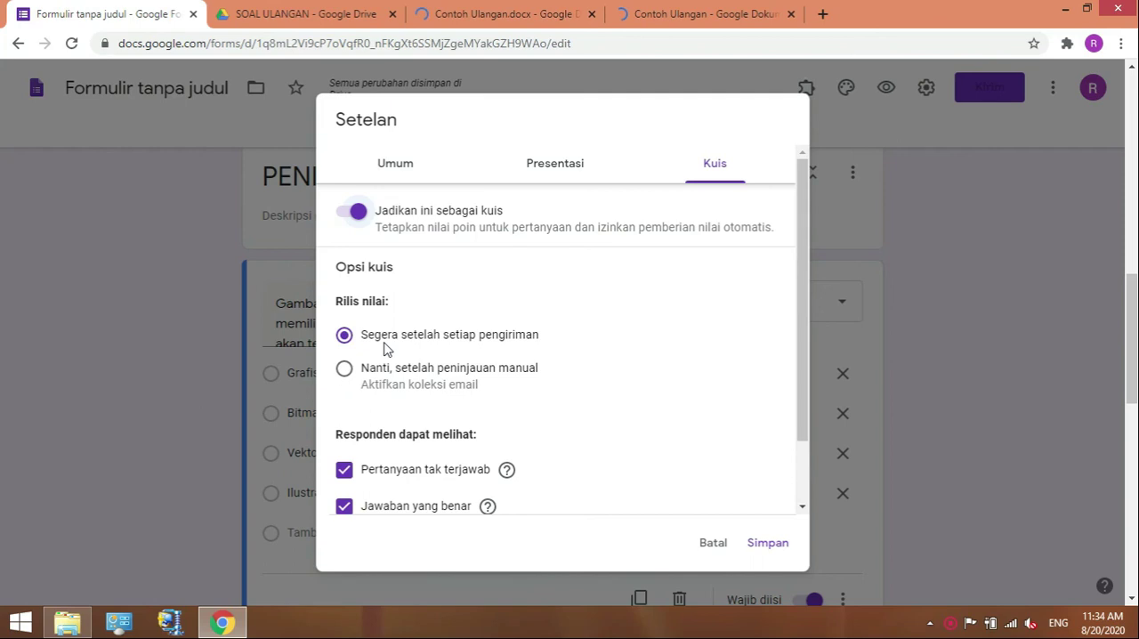
click(346, 376)
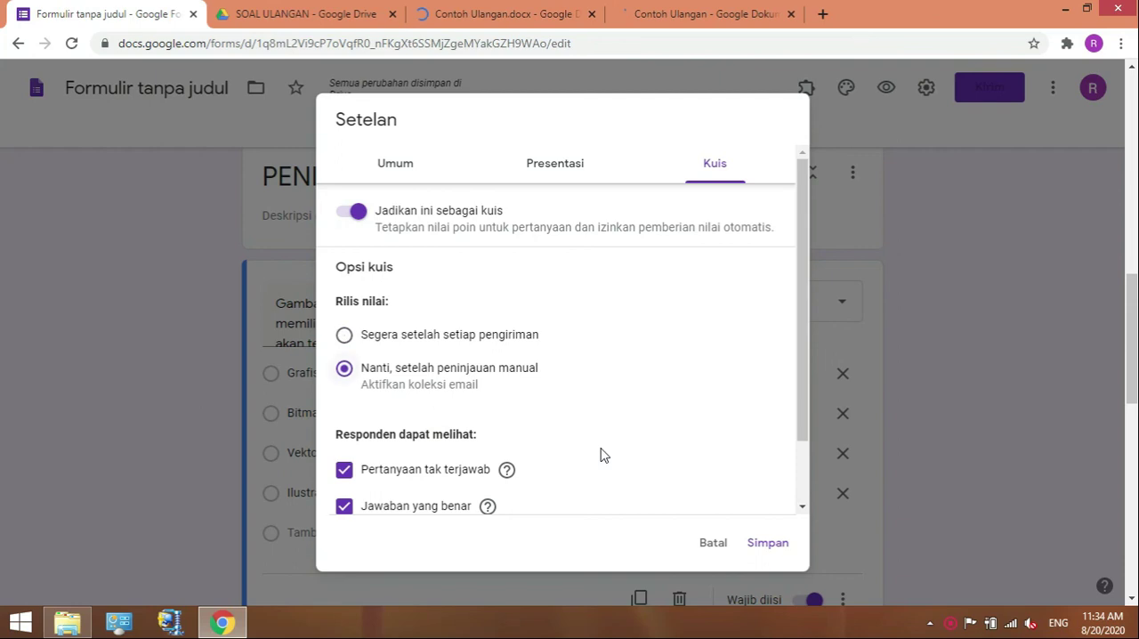
click(803, 507)
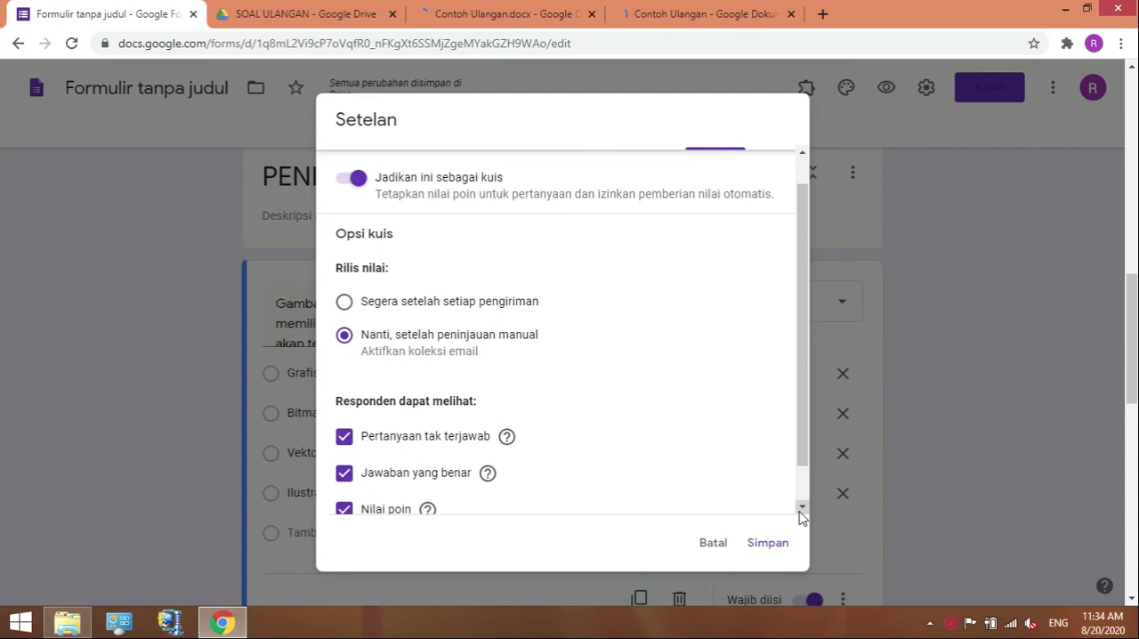
Hide missed questions, correct answers and point values from respondents, and save the form settings.
scroll(799, 516, down, 2)
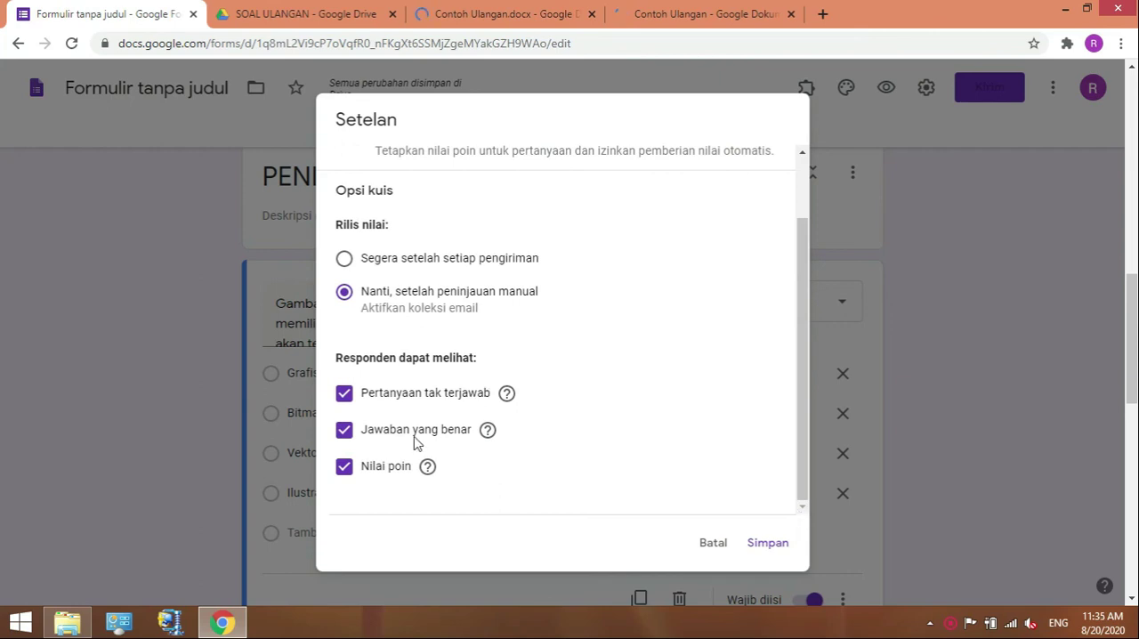
click(344, 395)
click(345, 434)
click(352, 472)
click(766, 545)
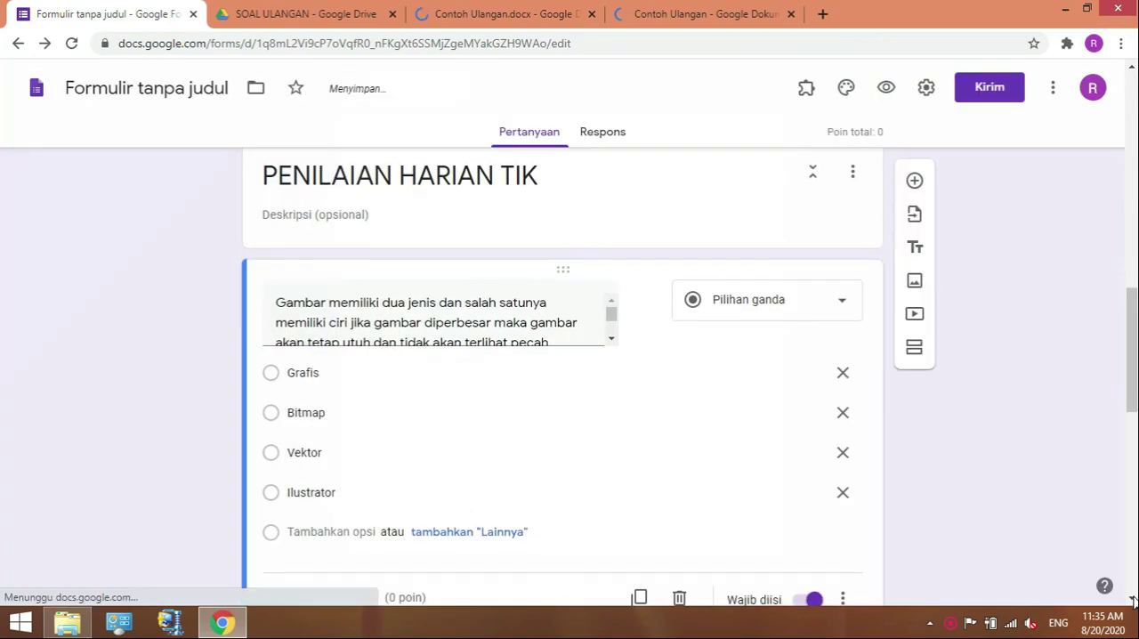
Set the answer key of the "Gambar memiliki dua jenis" question to Vektor, worth 25 points.
scroll(1133, 601, down, 3)
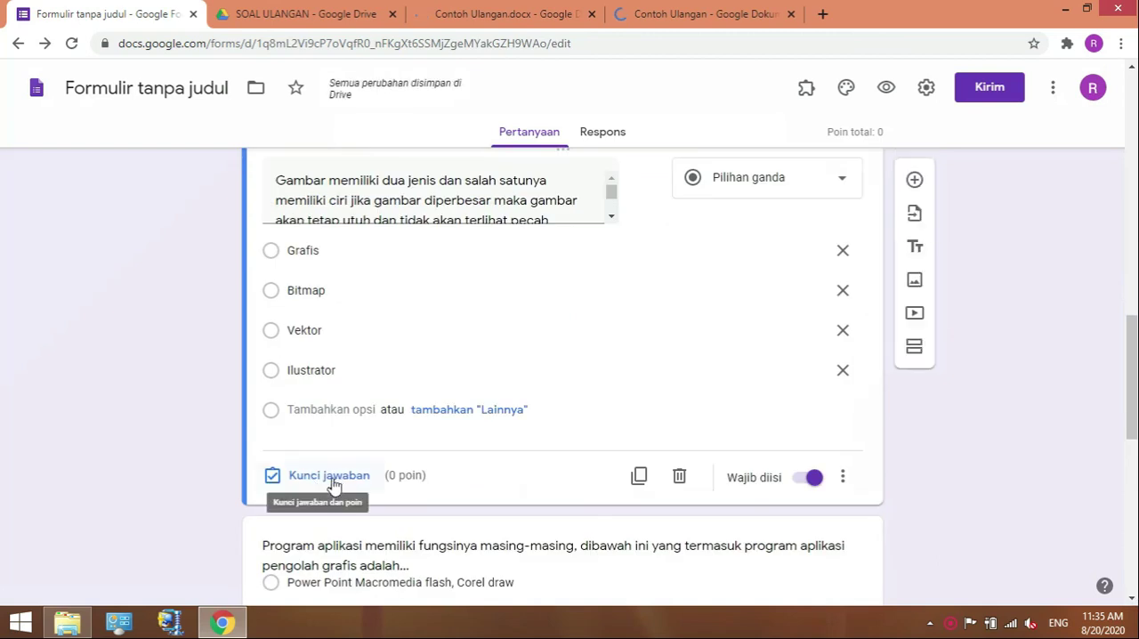
click(331, 480)
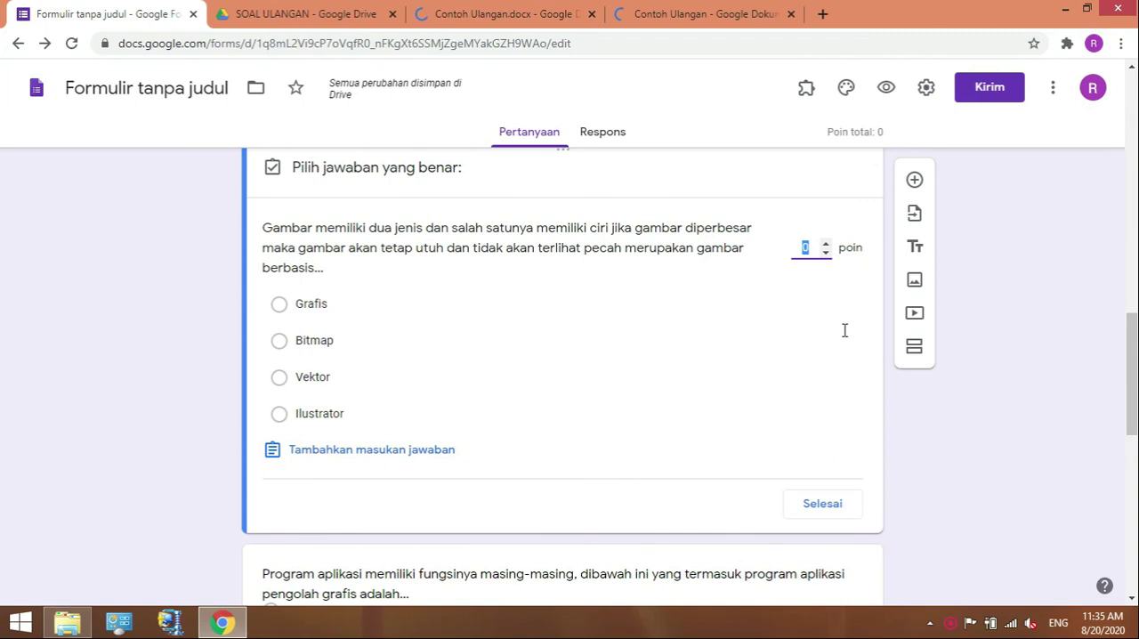
text(25)
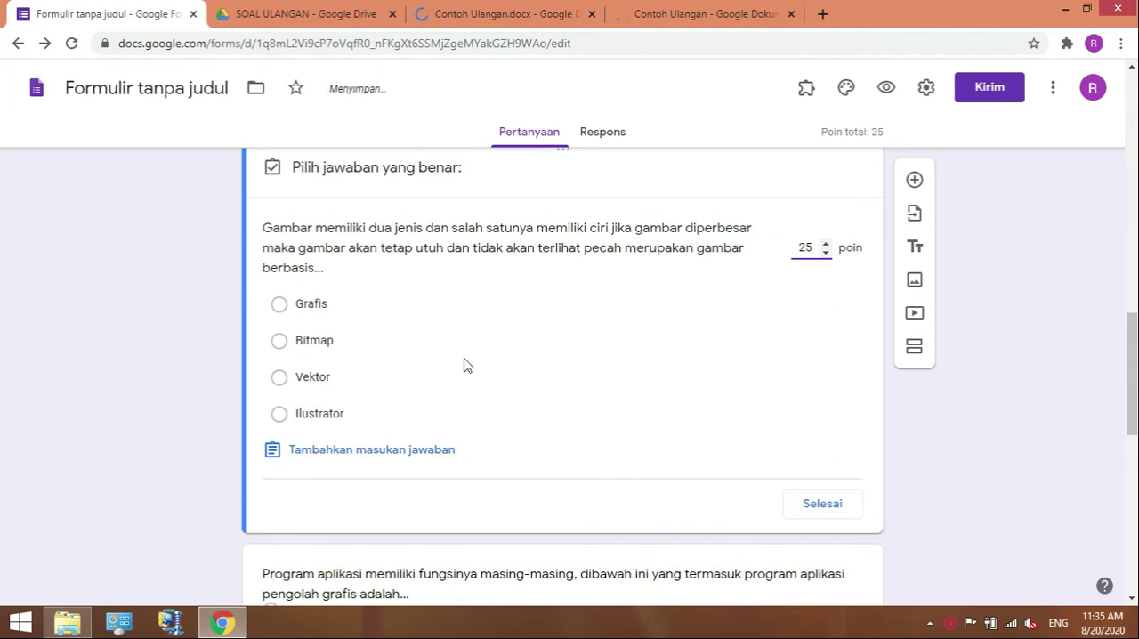
click(282, 379)
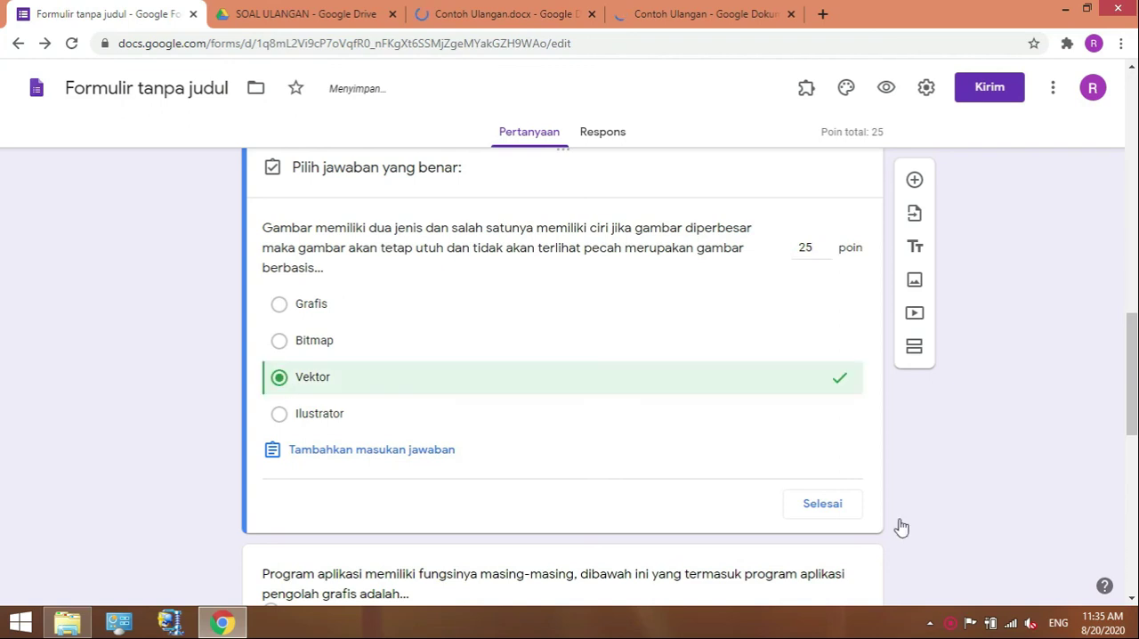
click(829, 517)
Set the answer key of the "Program aplikasi memiliki fungsinya" question to "Ilustrator, Photoshop, Corel draw", worth 25 points.
scroll(1131, 601, down, 2)
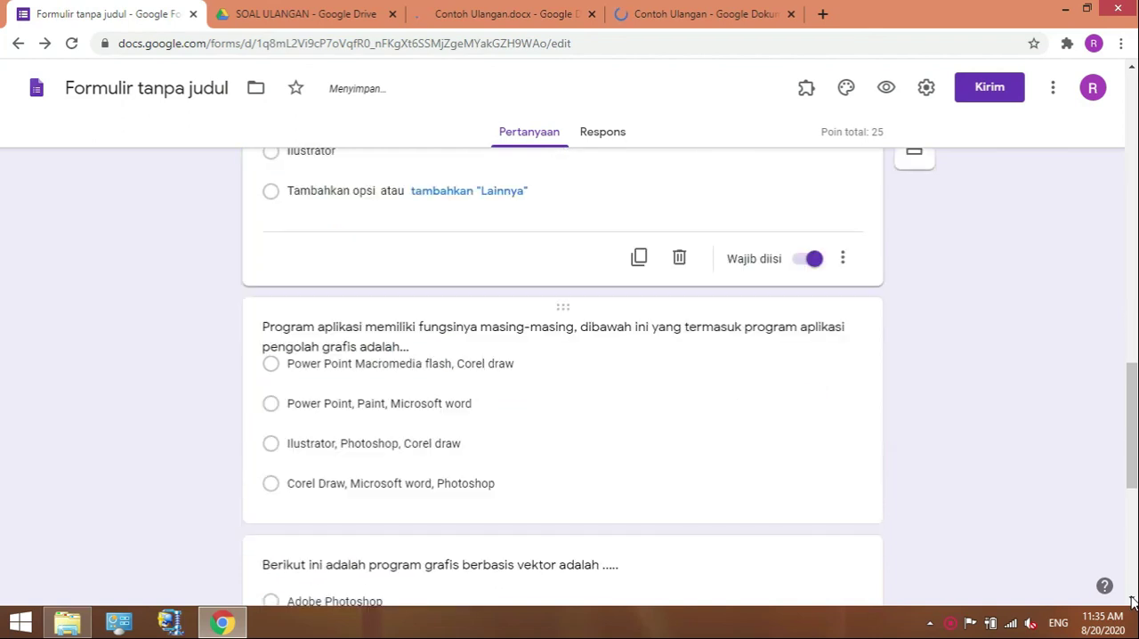
scroll(527, 293, down, 1)
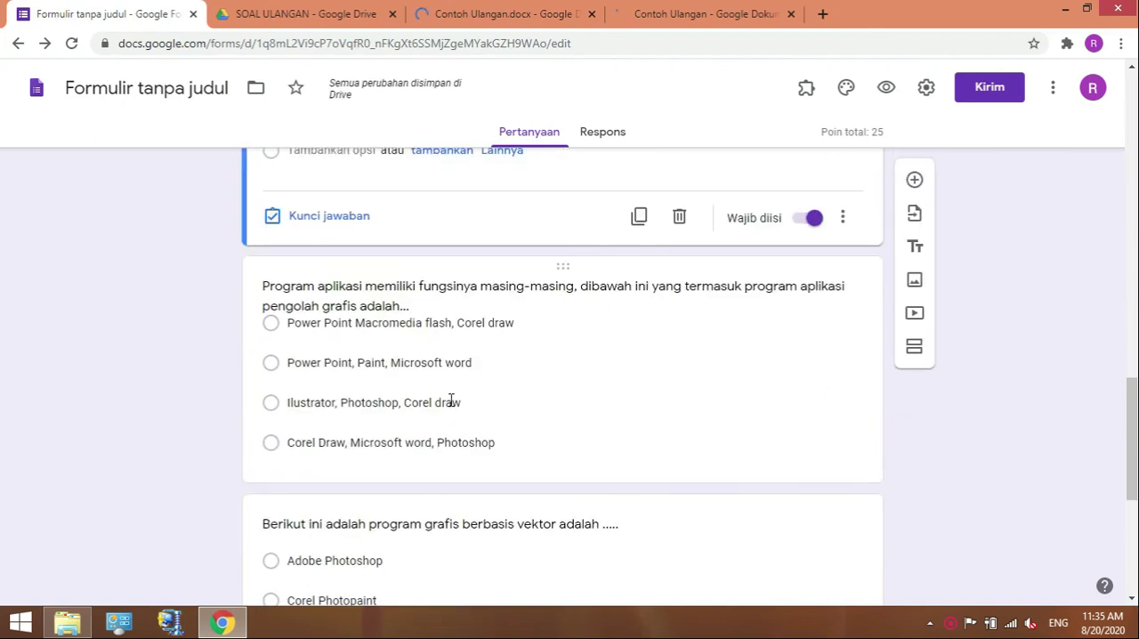
click(424, 450)
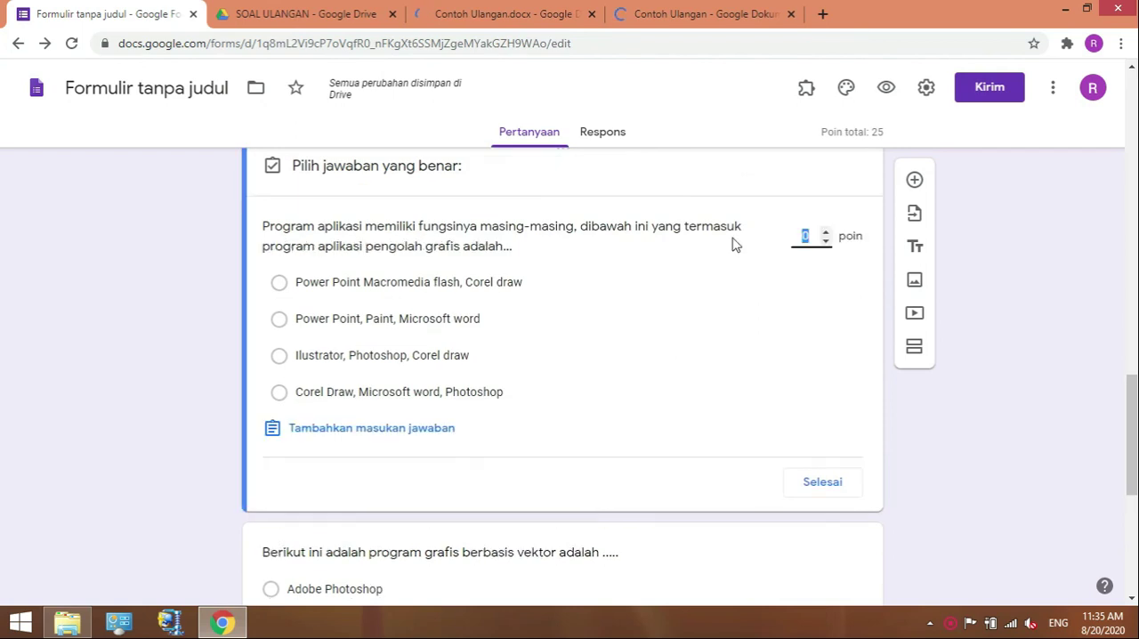
text(25)
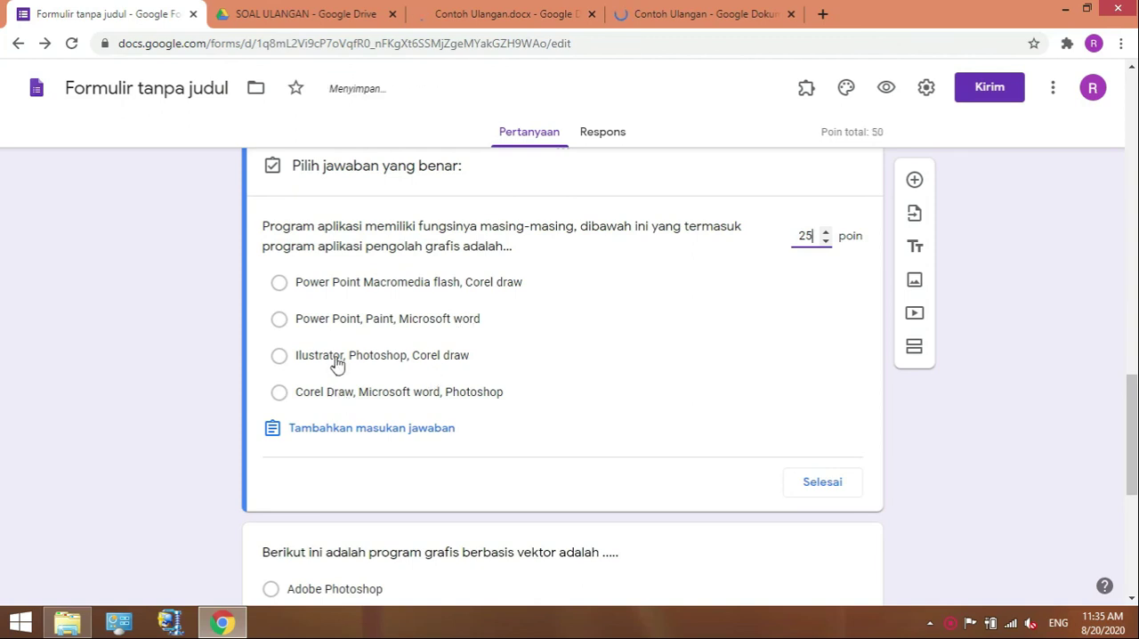
click(307, 360)
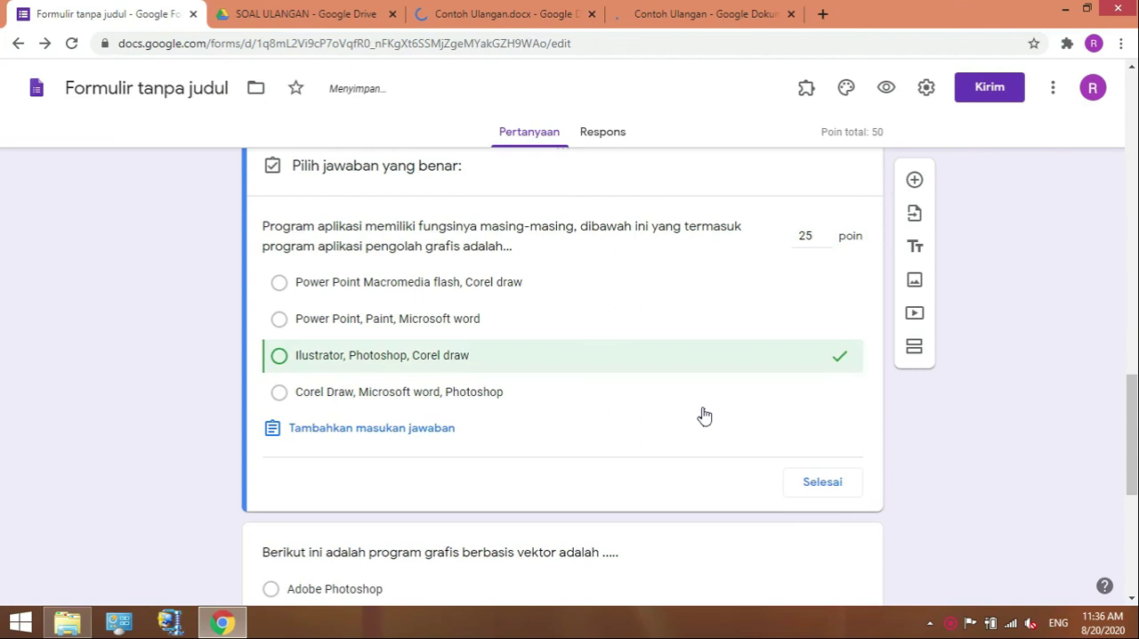
click(832, 494)
Set the answer key of the "Berikut ini adalah program grafis berbasis vektor" question to Corel Draw only, worth 25 points, and make the question required.
click(1130, 600)
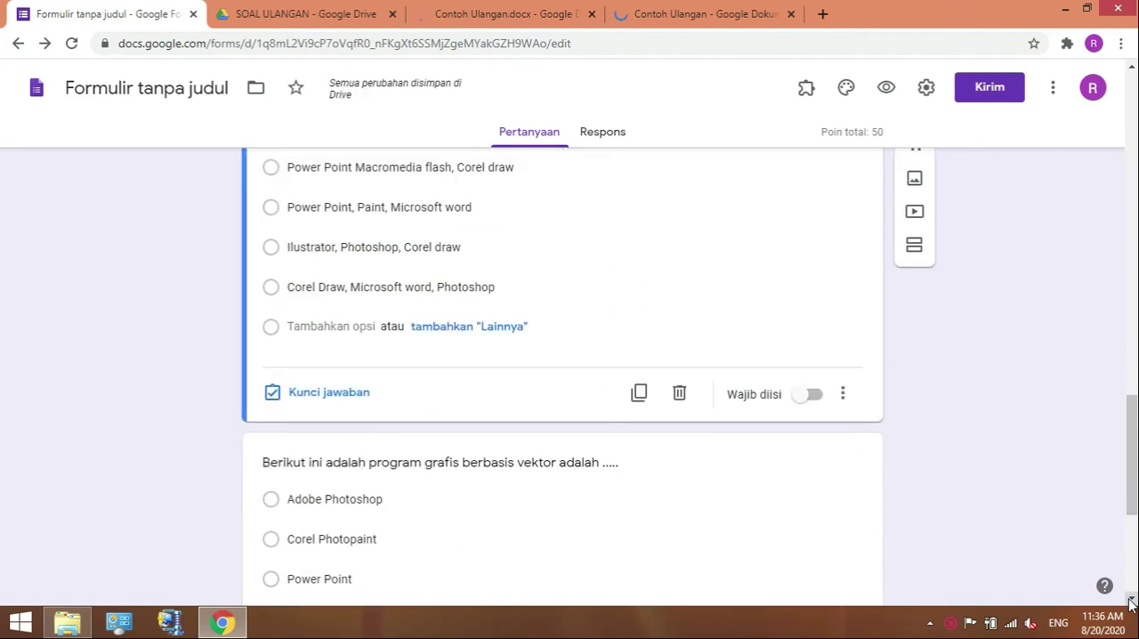
click(1130, 600)
scroll(547, 387, down, 1)
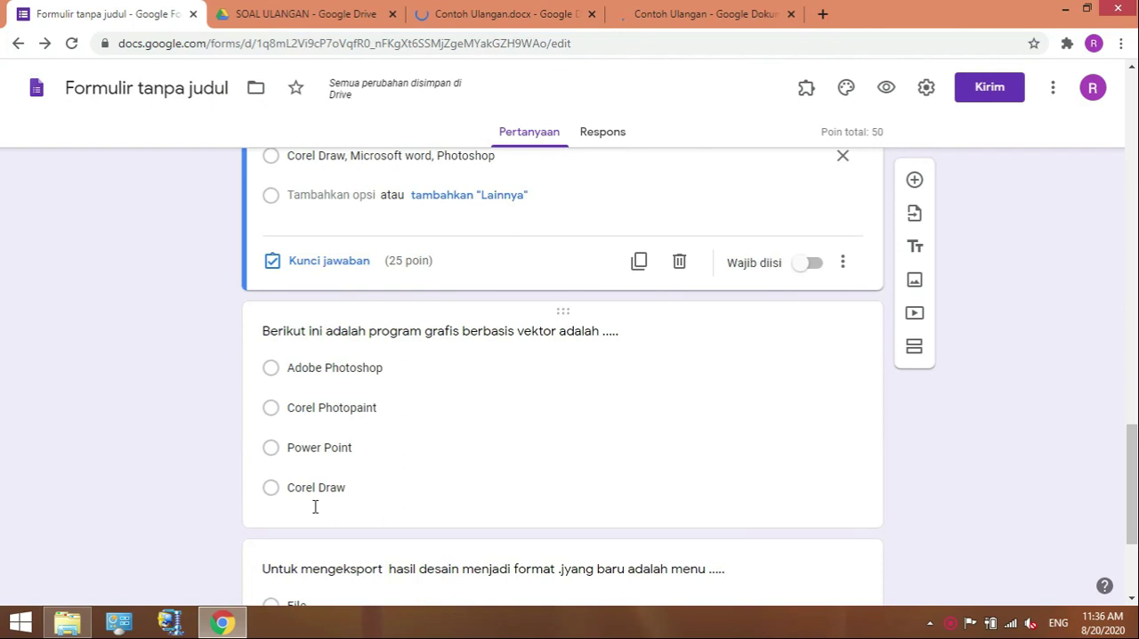
click(307, 447)
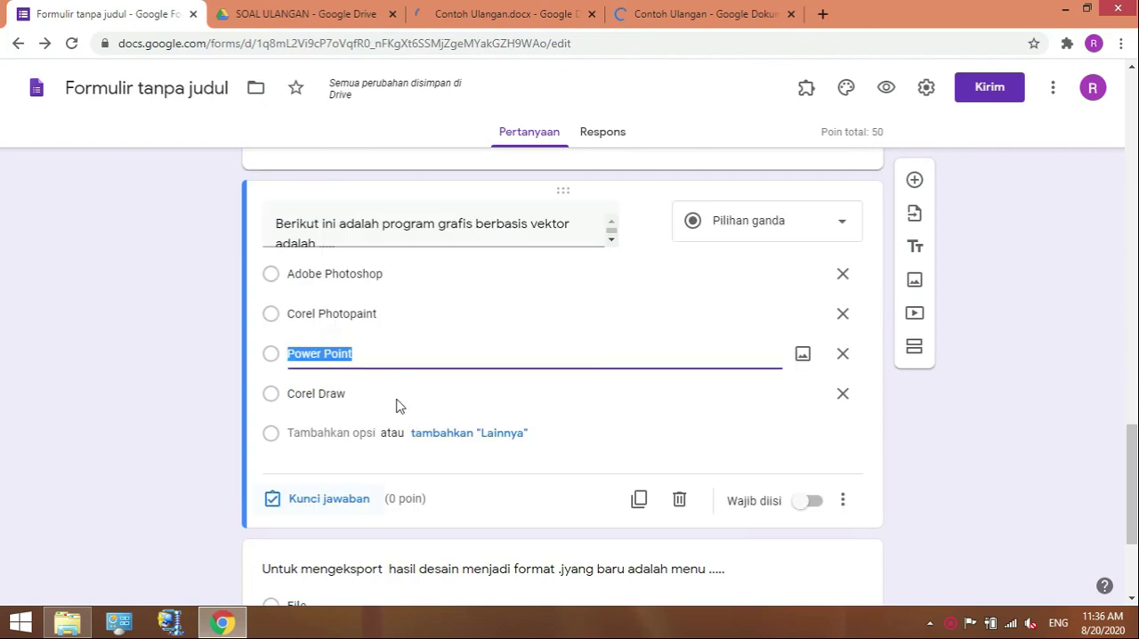
click(329, 498)
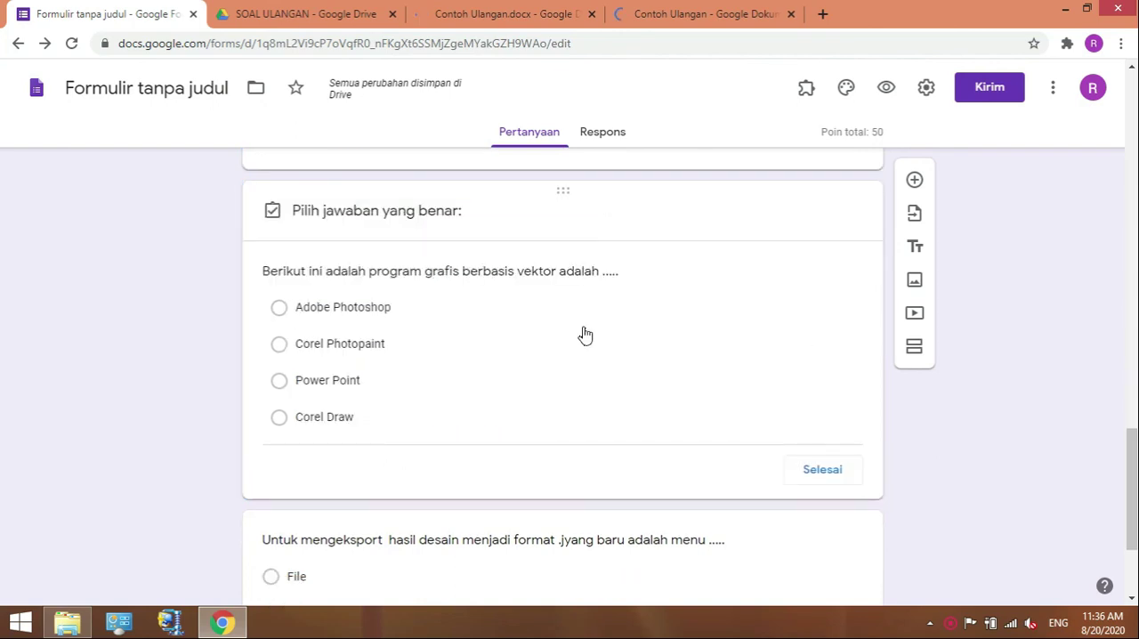
click(328, 382)
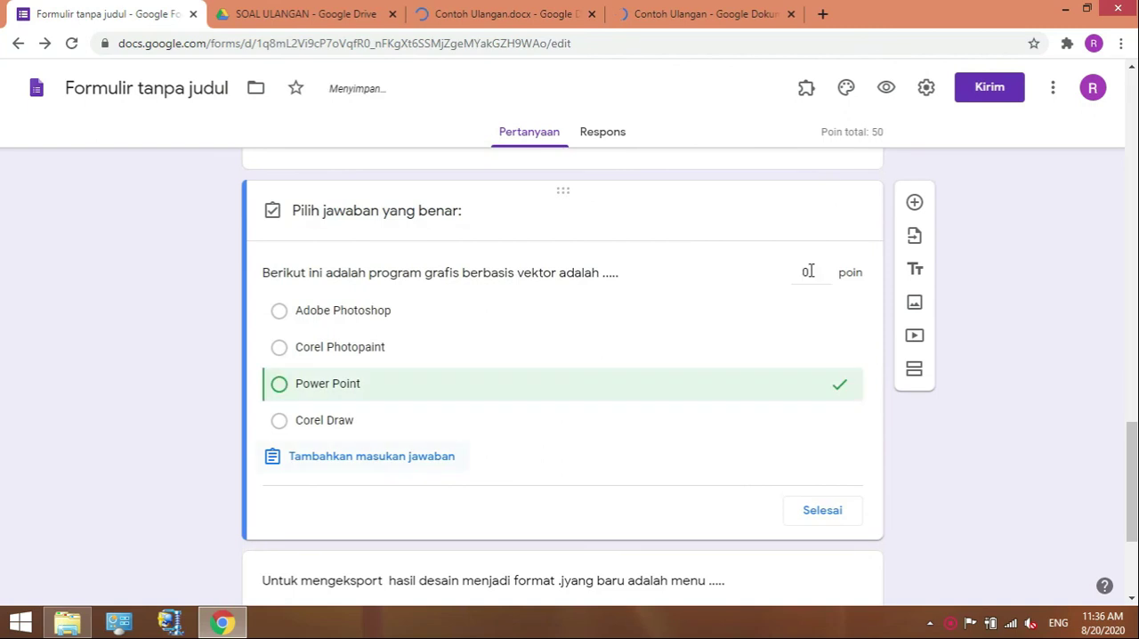
click(810, 271)
text(25)
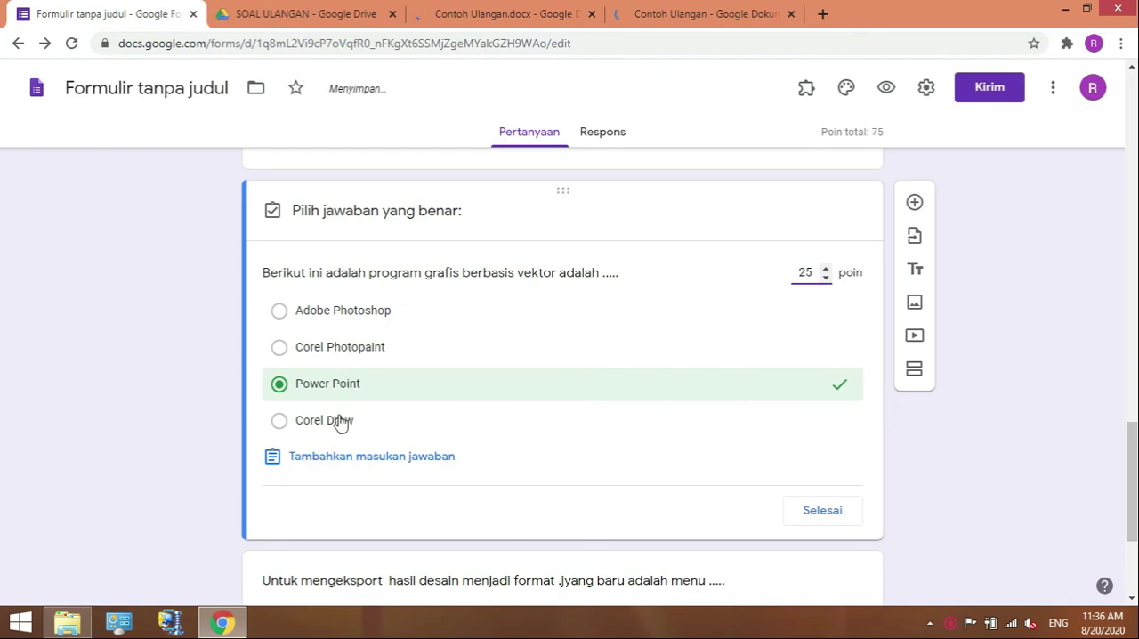
click(289, 423)
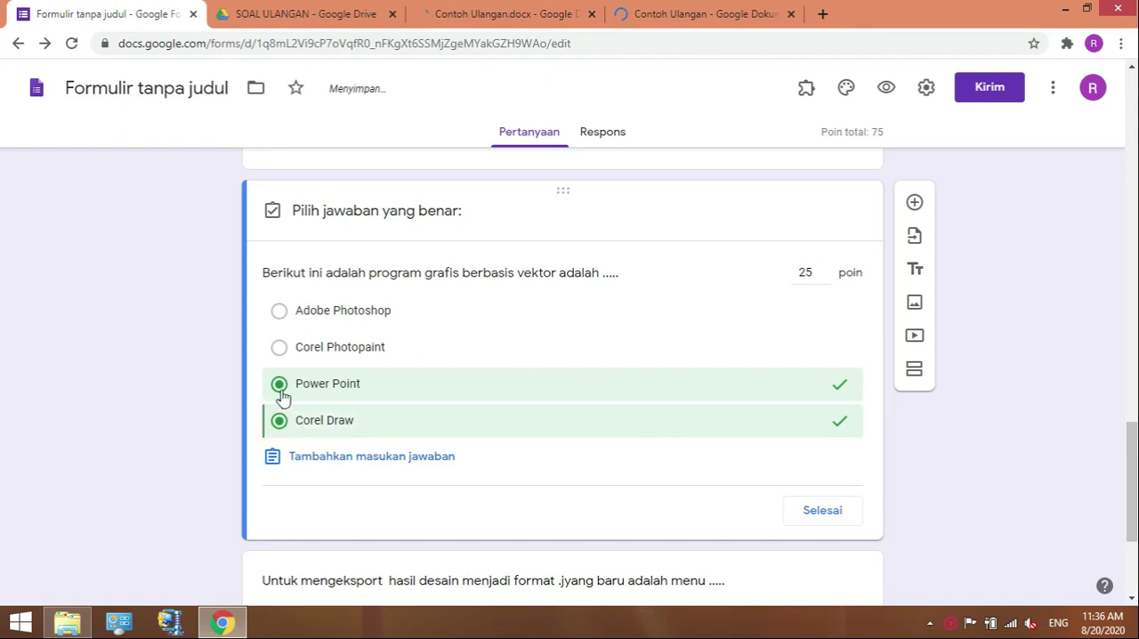
click(300, 391)
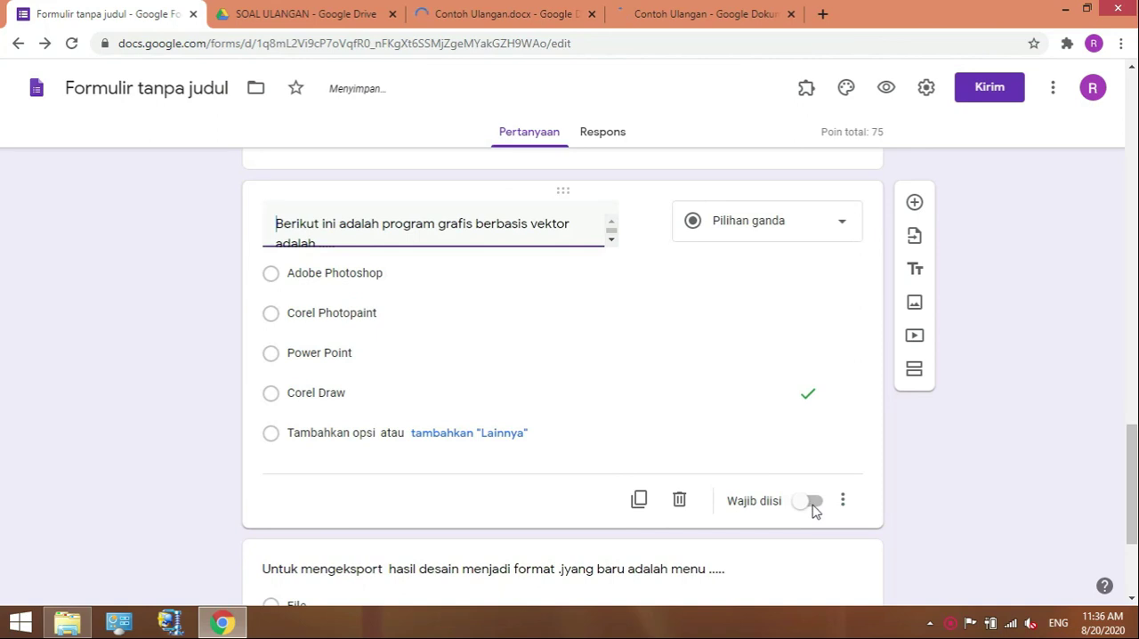
click(820, 522)
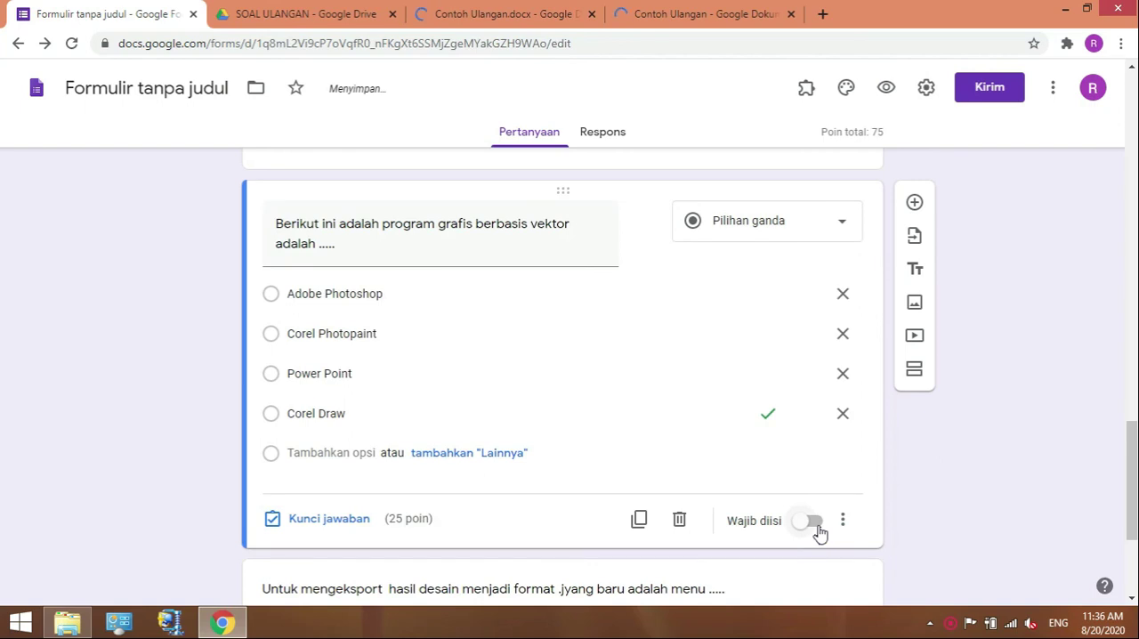
click(818, 525)
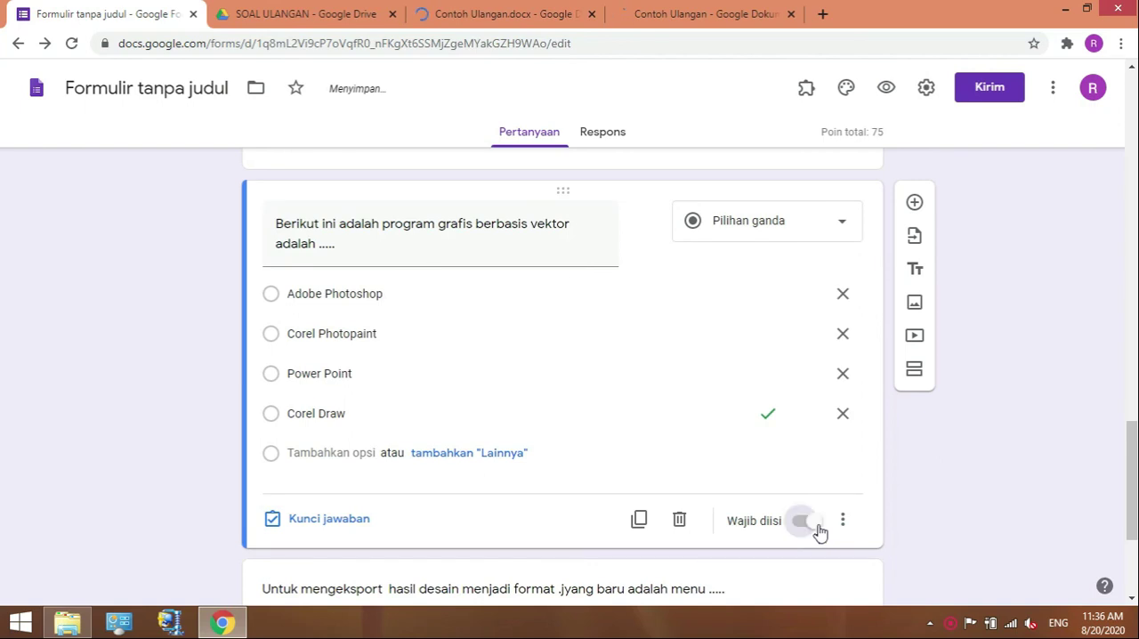
Set the answer key of the "Untuk mengeksport hasil desain" question to File, worth 25 points.
click(1132, 601)
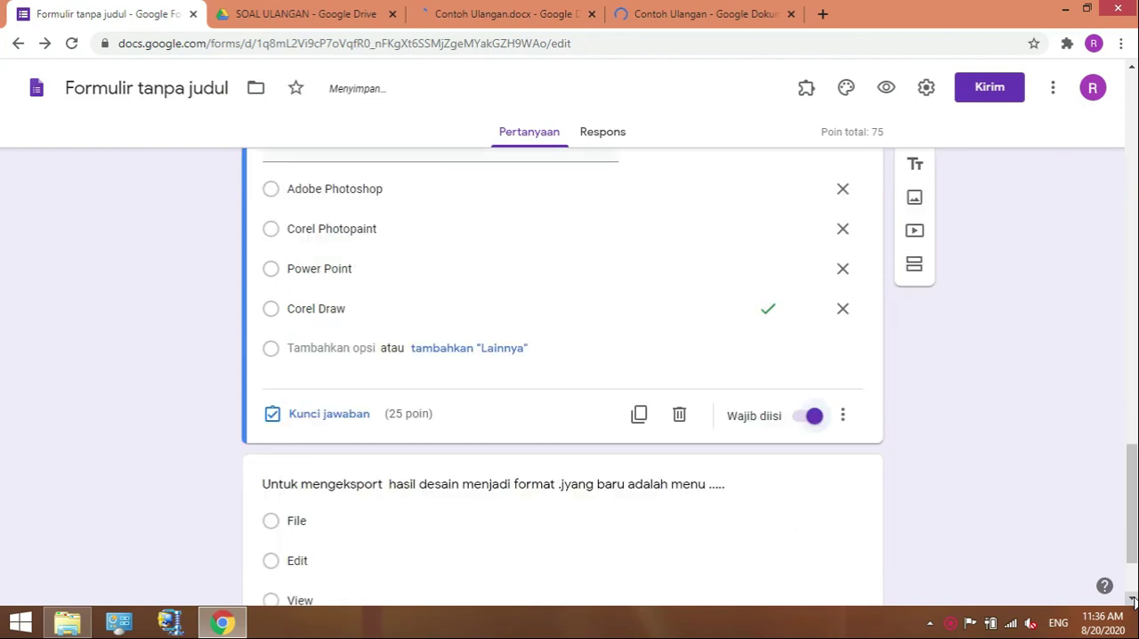
scroll(402, 373, down, 2)
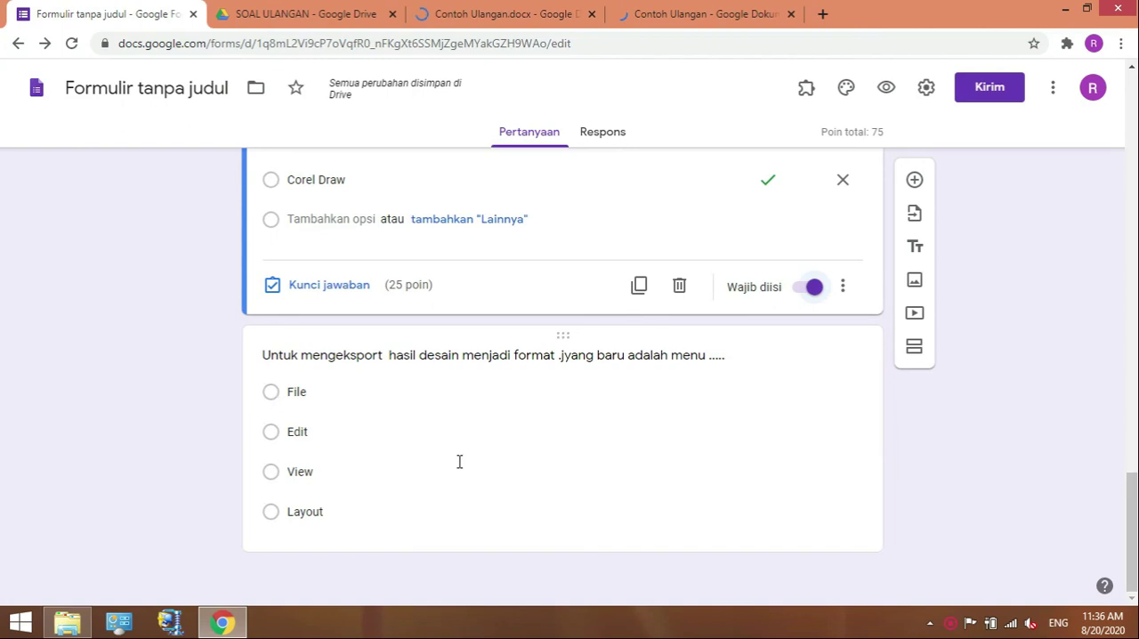
click(296, 392)
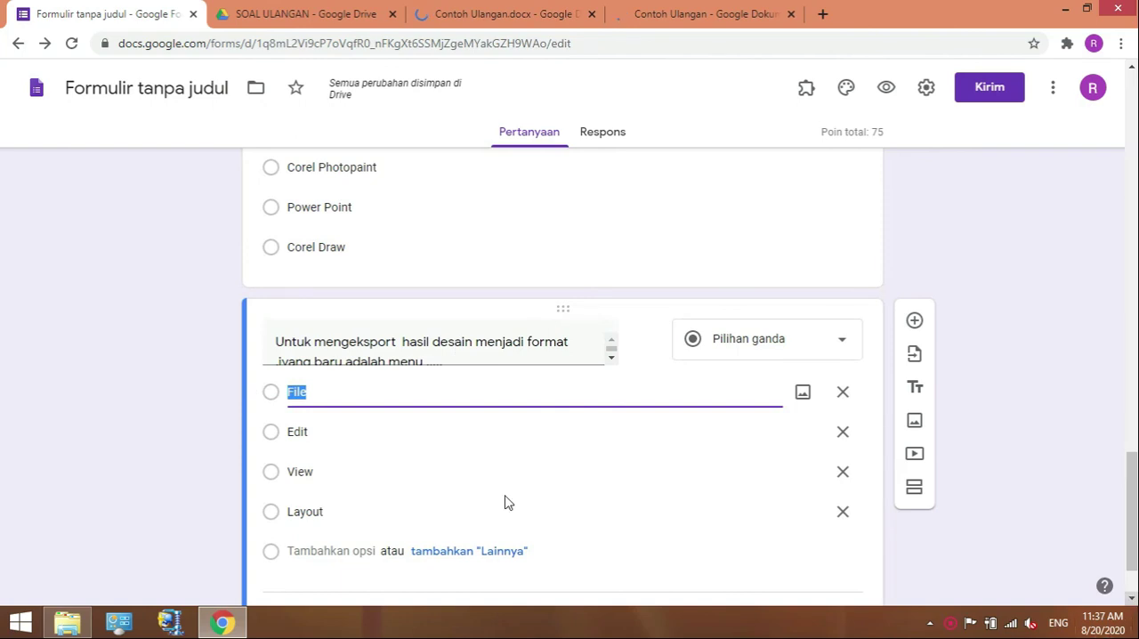
scroll(401, 521, down, 2)
click(328, 524)
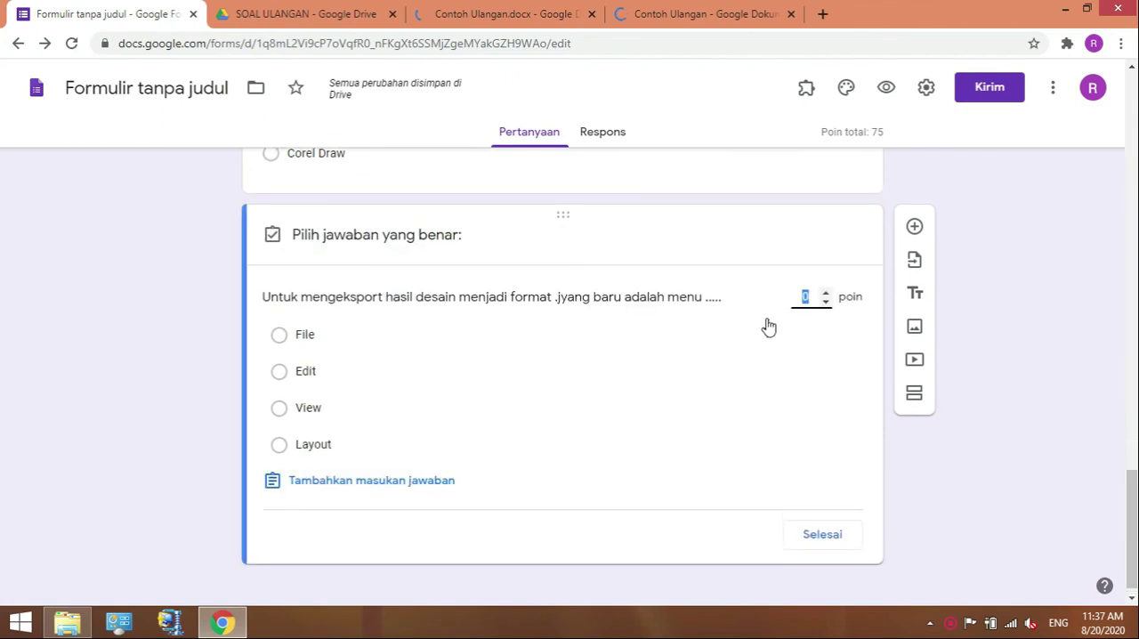
text(25)
click(281, 338)
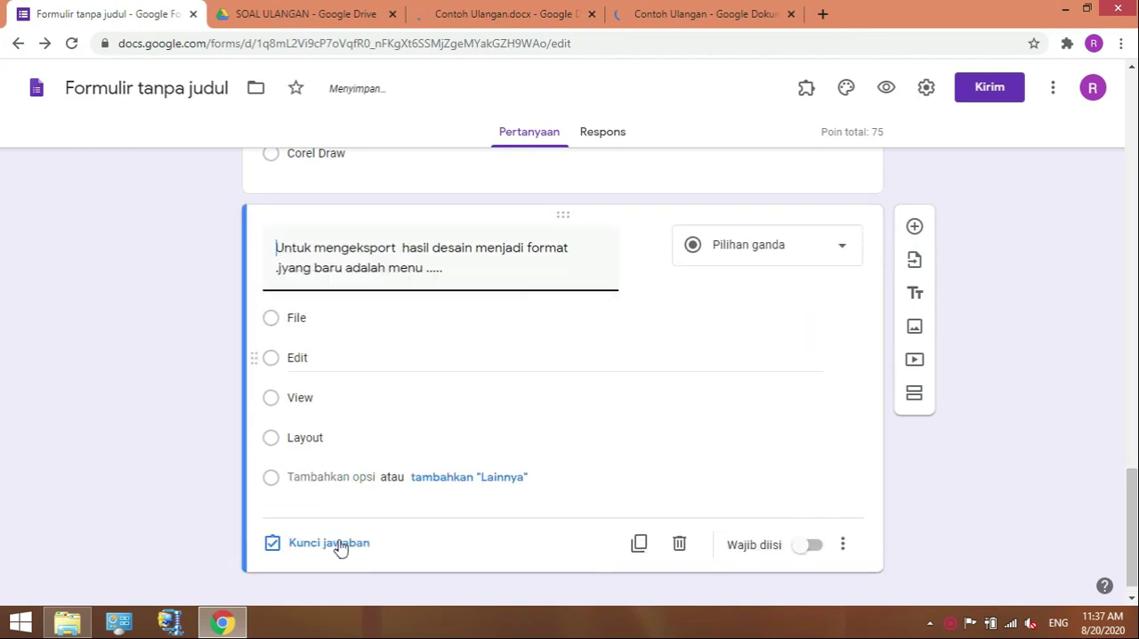
click(338, 549)
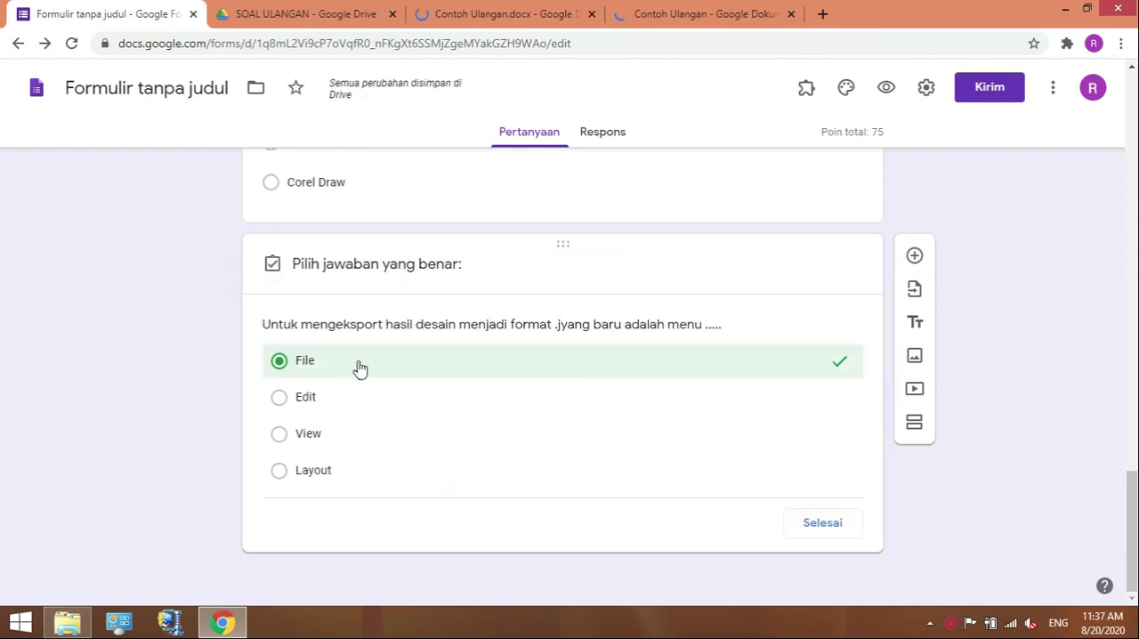
text(2)
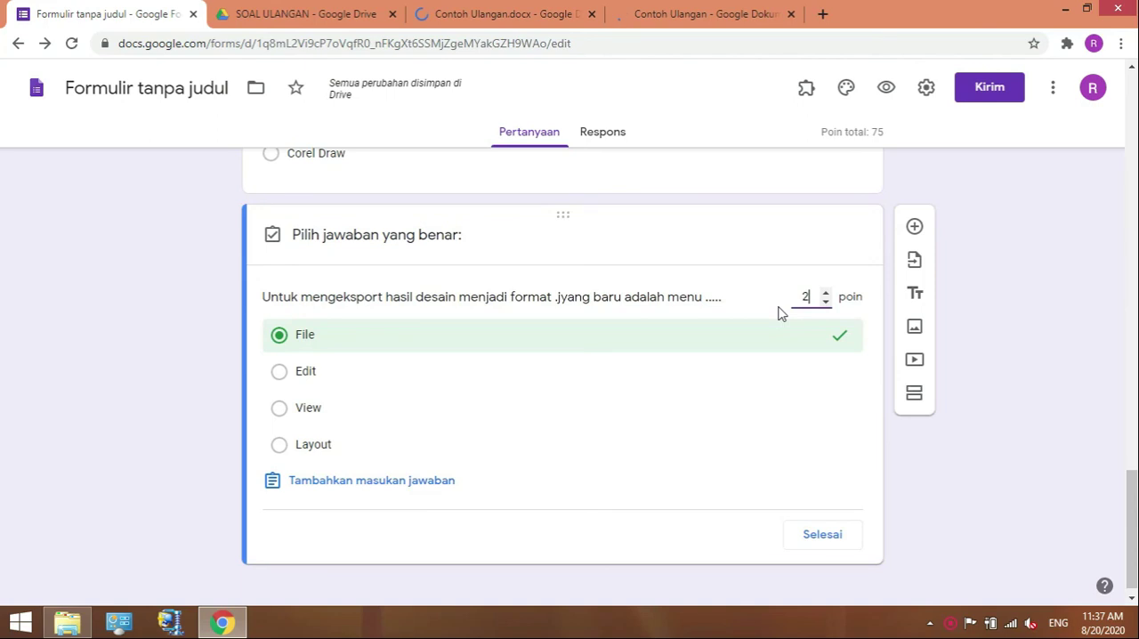
text(5)
click(823, 535)
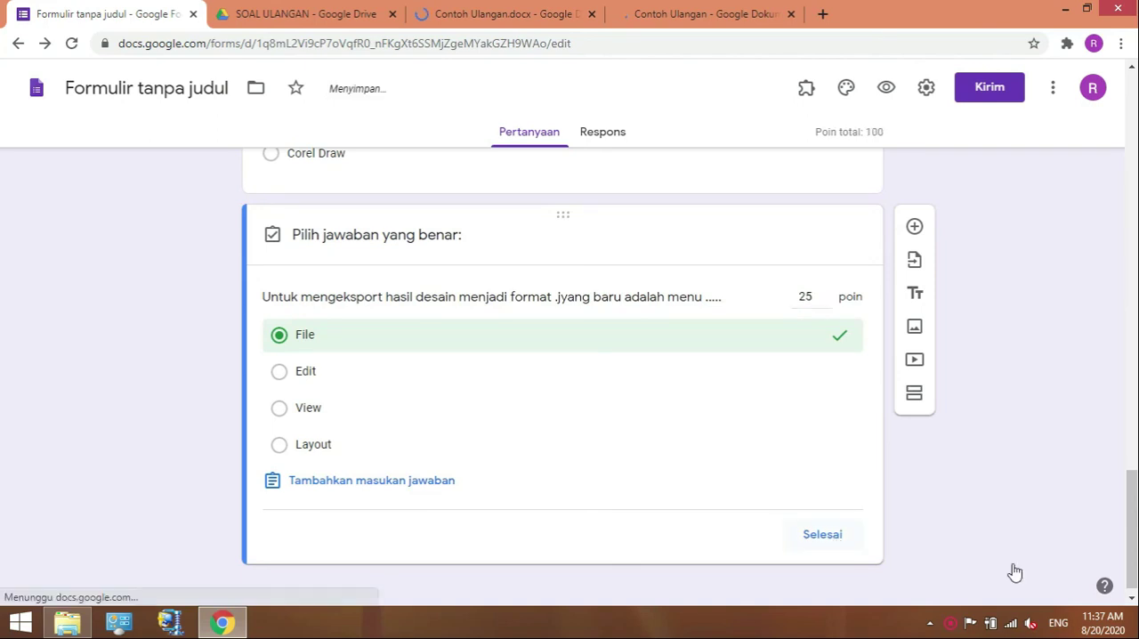
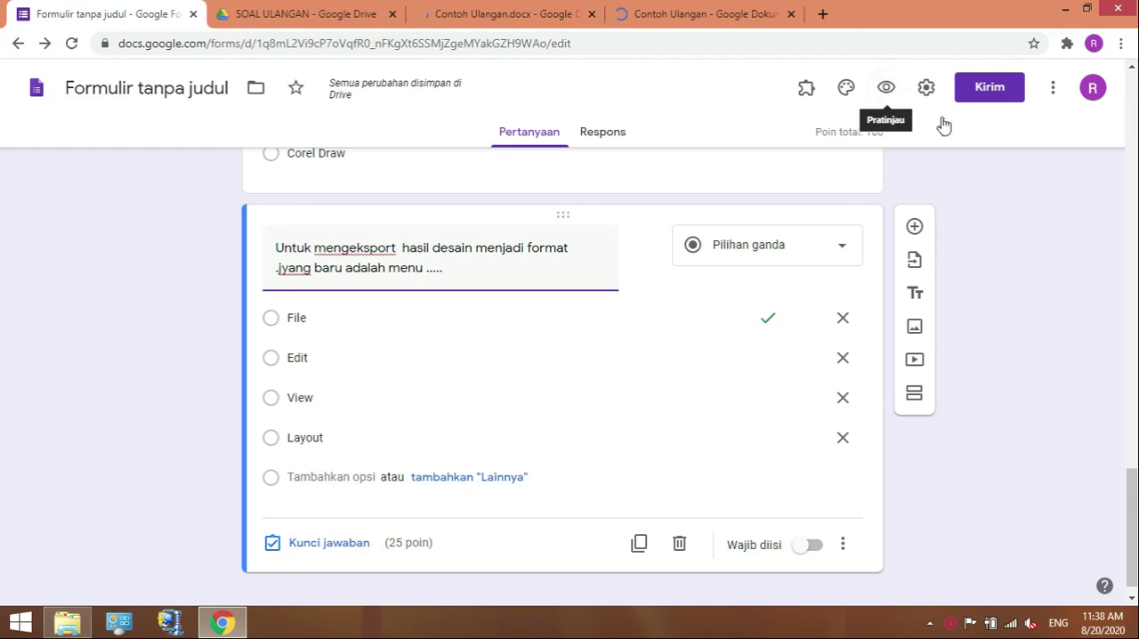
Preview the form, turn off "Kumpulkan alamat email" in its settings, save them, and reload the preview.
click(886, 89)
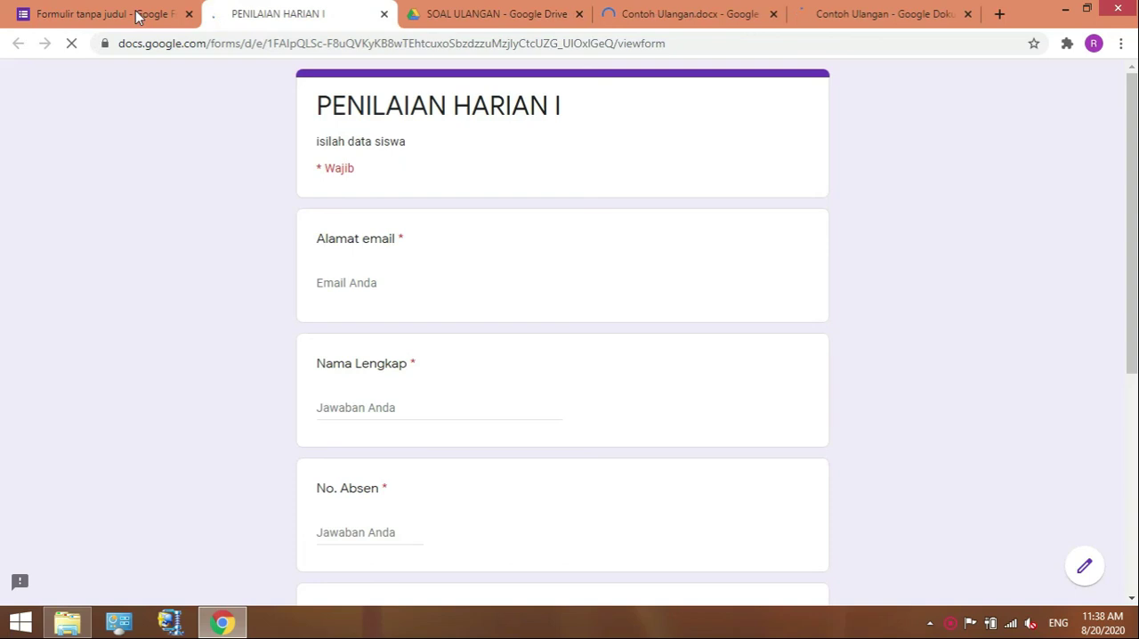
key(ctrl+shift+Tab)
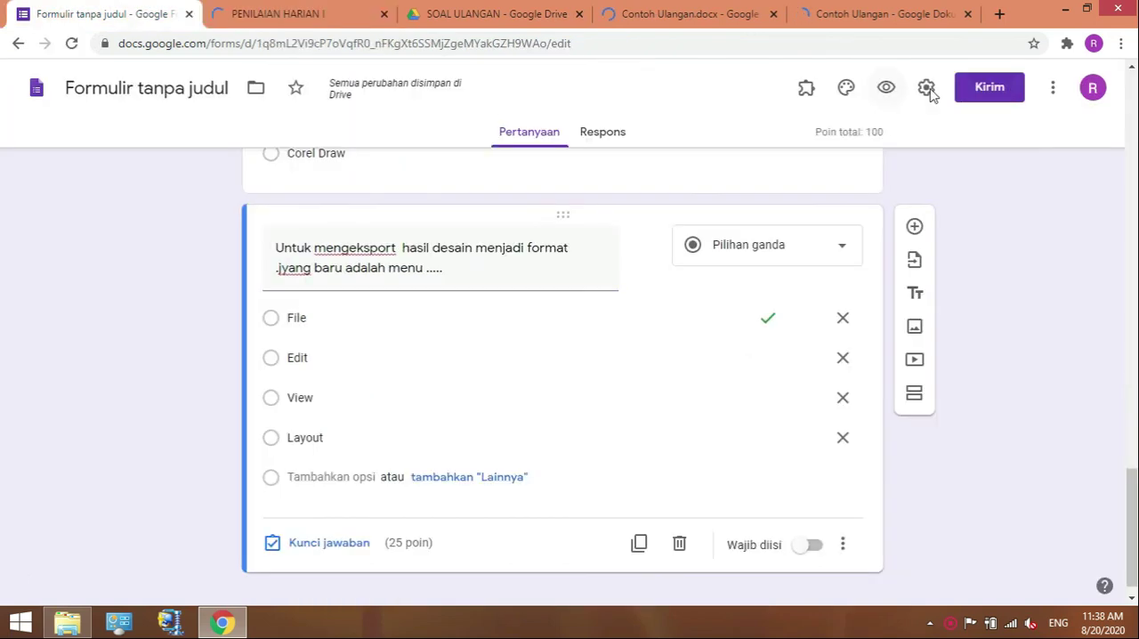
click(926, 88)
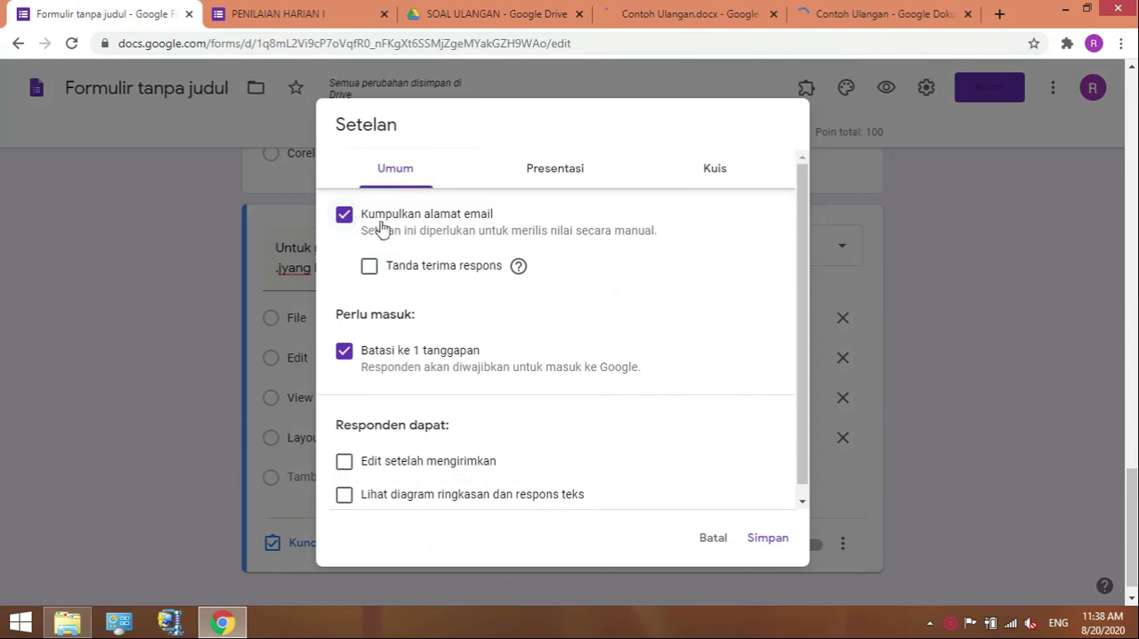
click(380, 226)
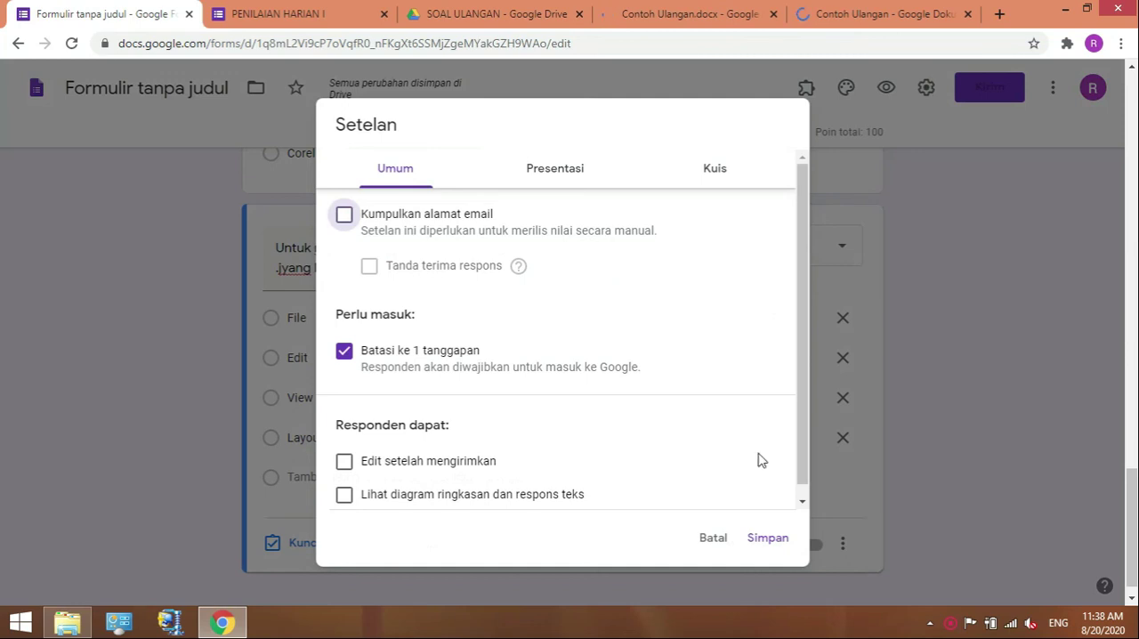
click(763, 540)
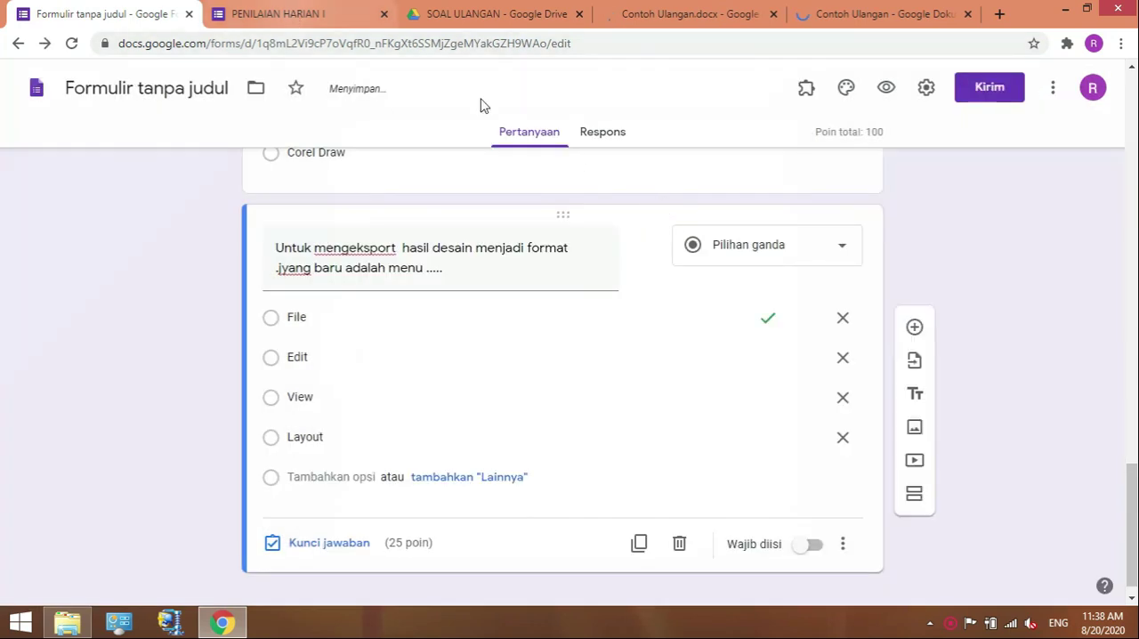
key(ctrl+Tab)
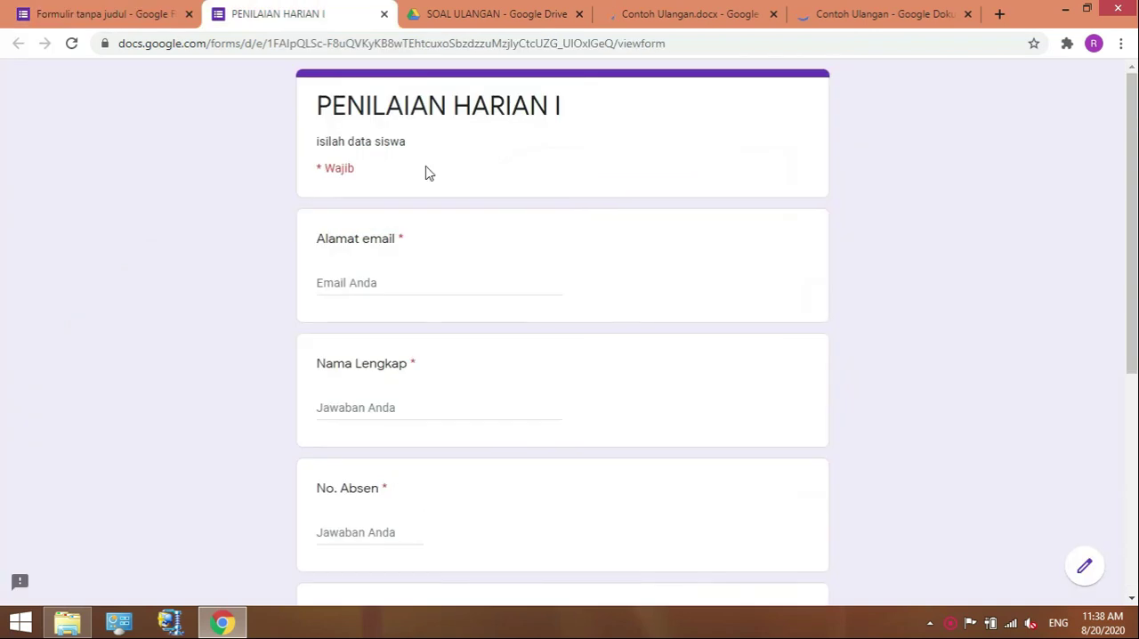
key(F5)
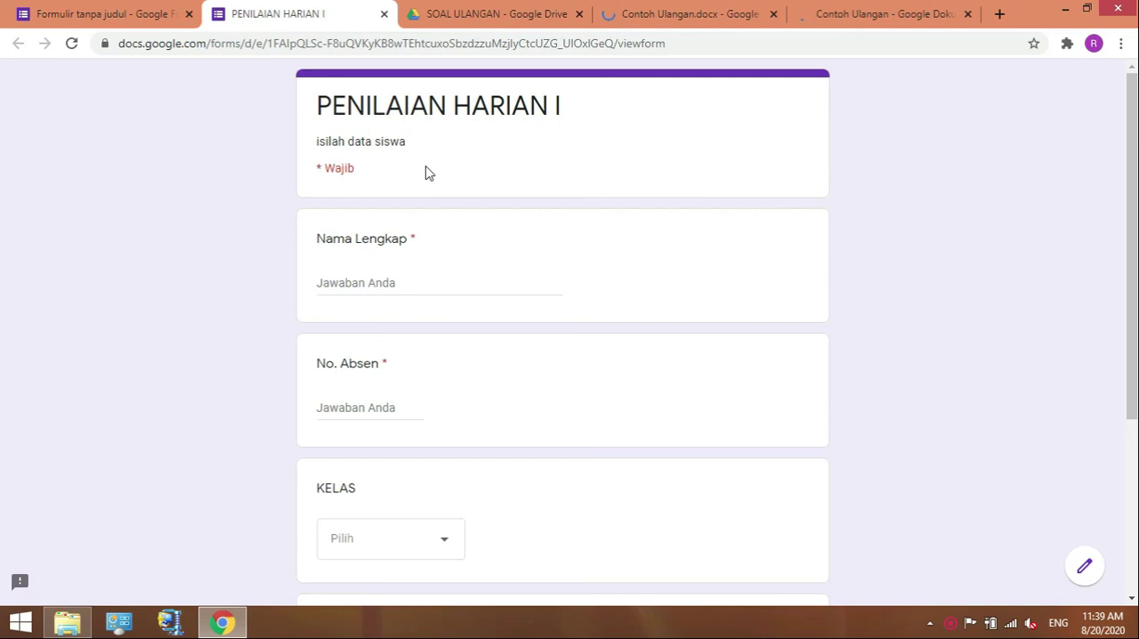
Fill in the previewed form with a sample full name, No. Absen 1 and KELAS 8A.
click(345, 281)
text(A)
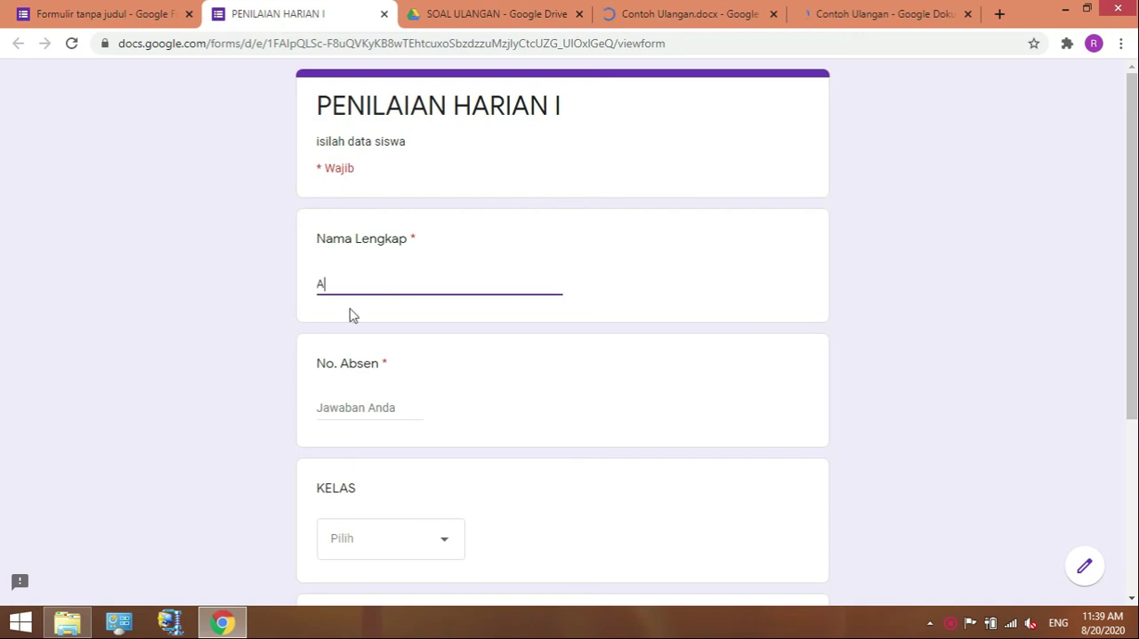
click(340, 403)
text(1)
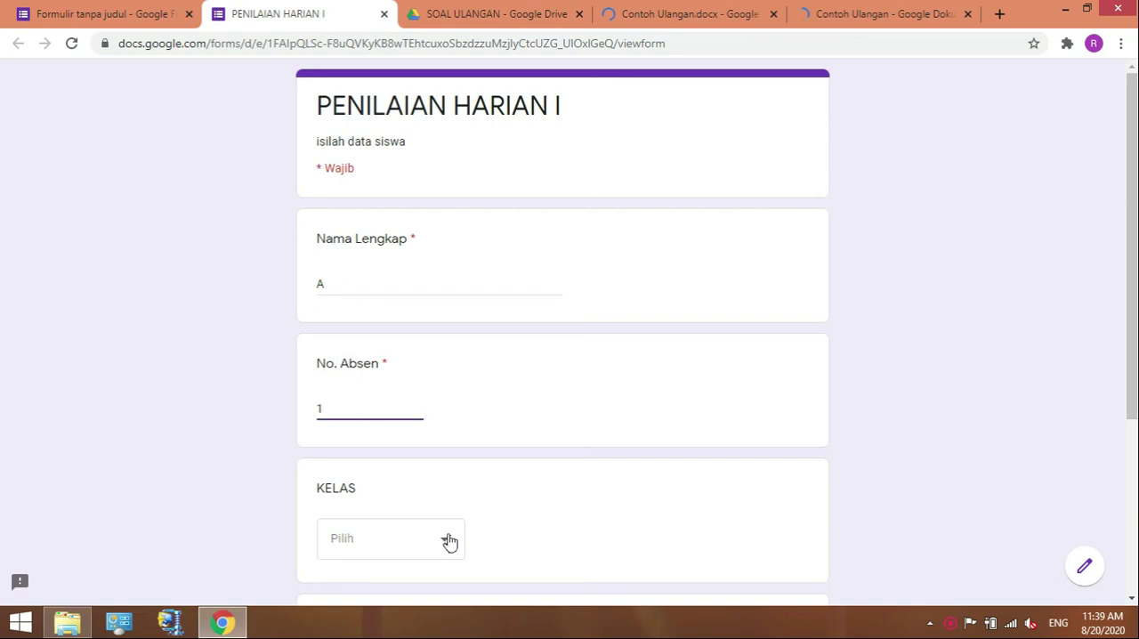
click(449, 541)
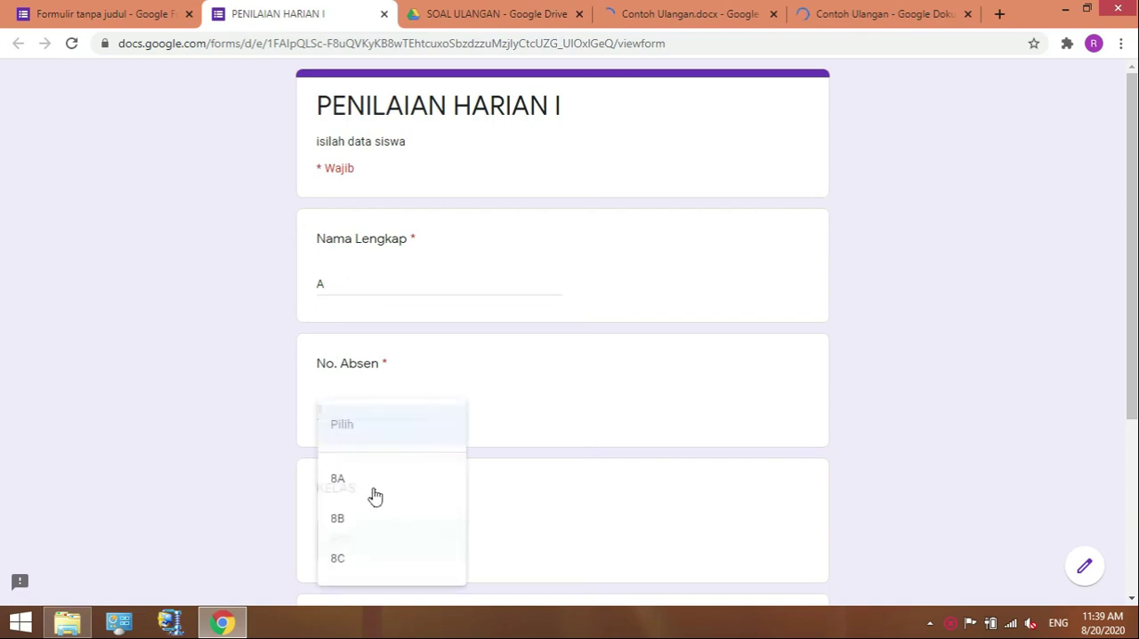
click(371, 490)
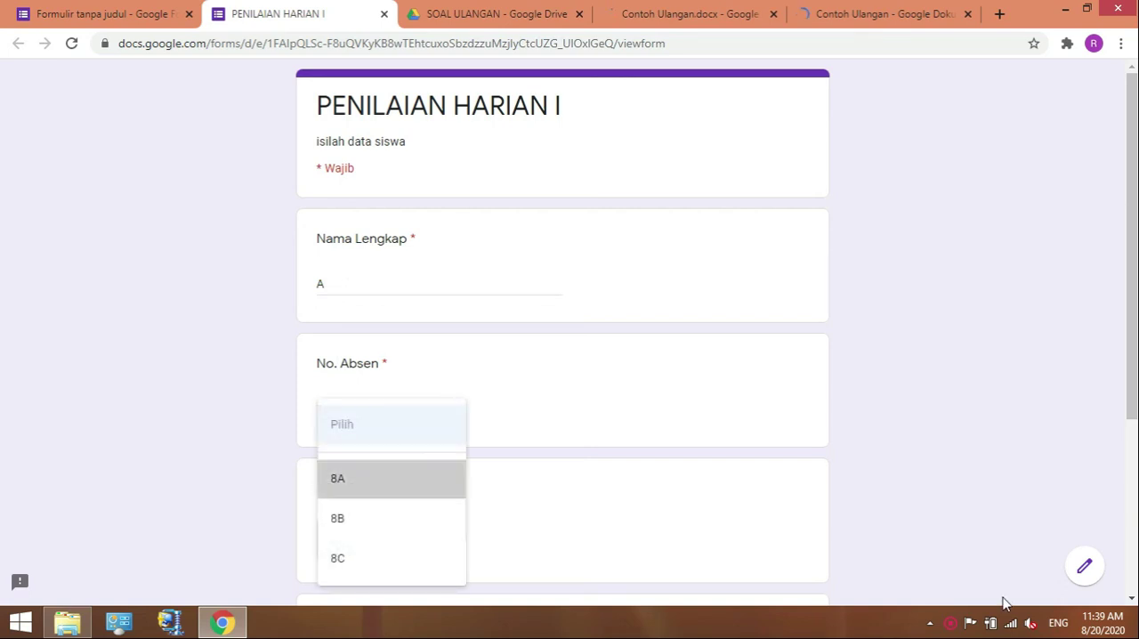
Enter an incomplete password in the PASSWORD field and try to continue to the next section.
click(1133, 602)
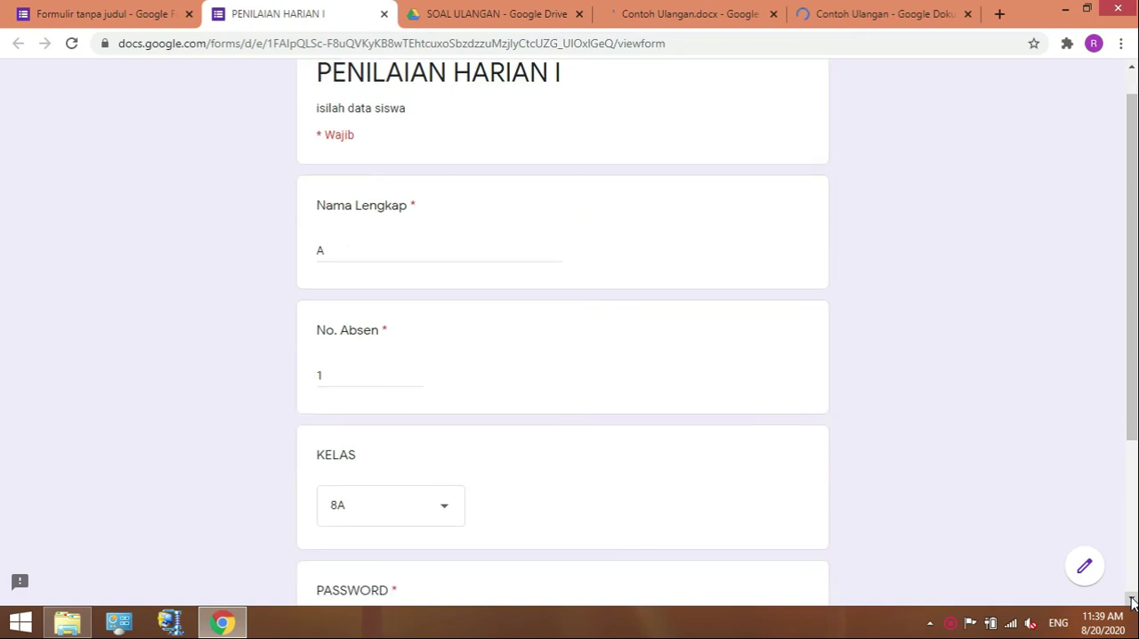
scroll(372, 508, down, 1)
scroll(372, 508, down, 1)
click(359, 501)
text(a)
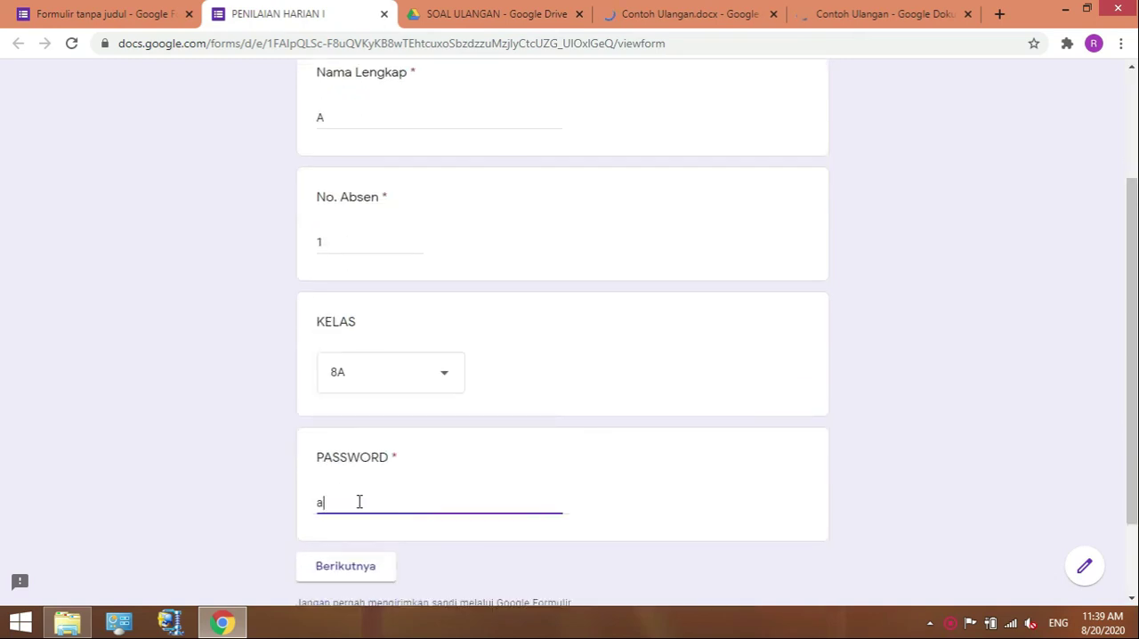
key(BackSpace)
click(368, 576)
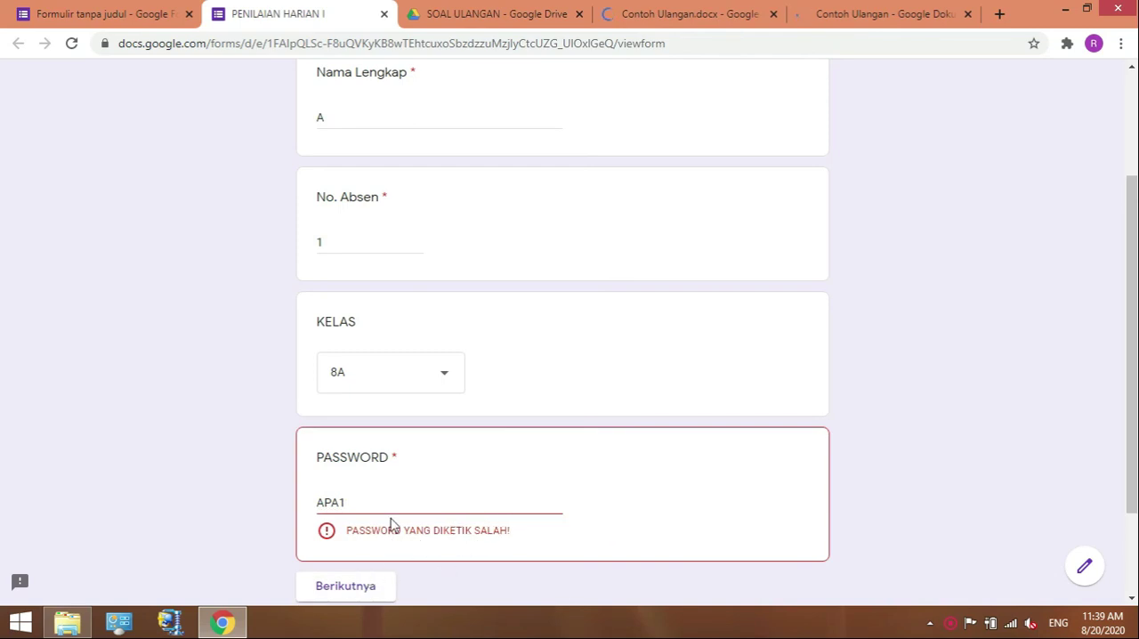
Correct the entry in the PASSWORD field and continue to the PENILAIAN HARIAN TIK section.
click(366, 501)
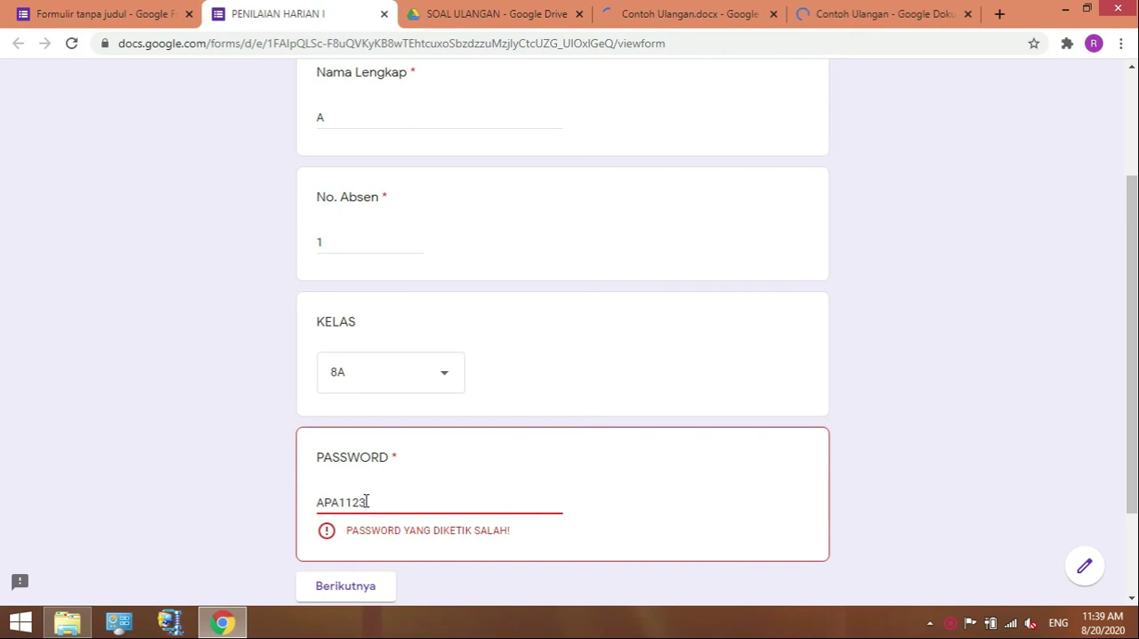
click(363, 565)
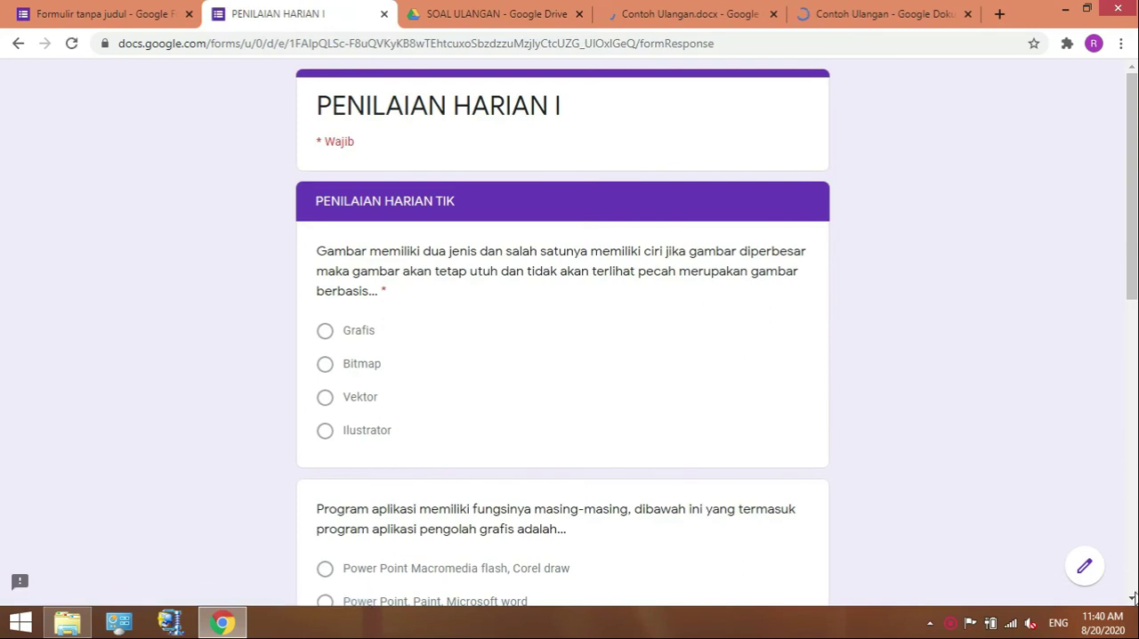
Review the questions in the PENILAIAN HARIAN TIK section and select the previewed form's web address.
scroll(1133, 598, down, 3)
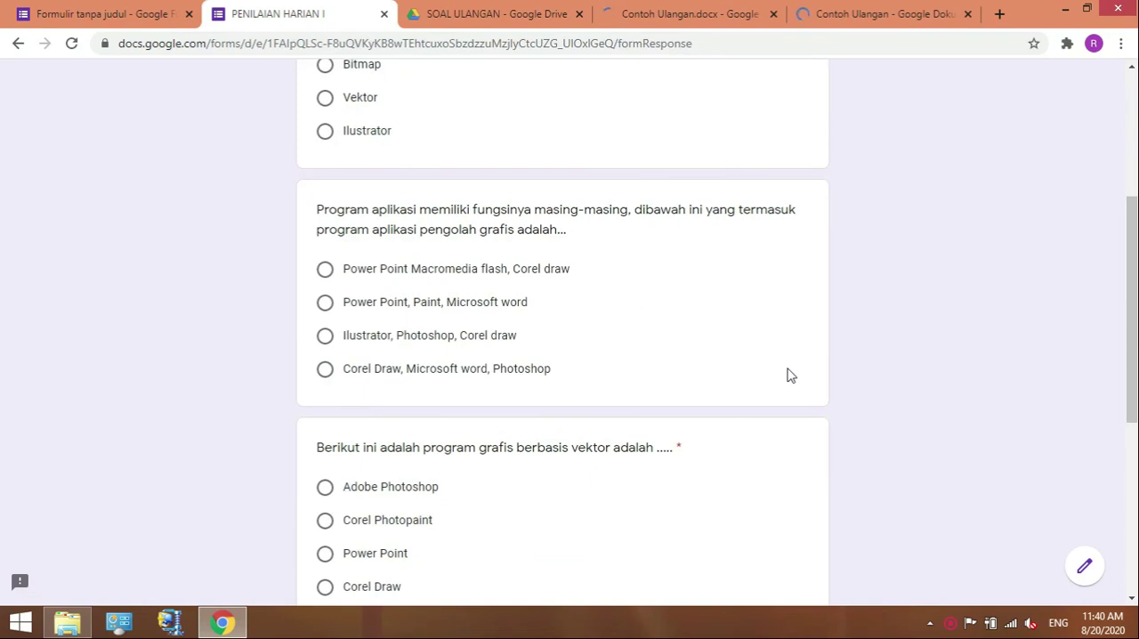
click(709, 43)
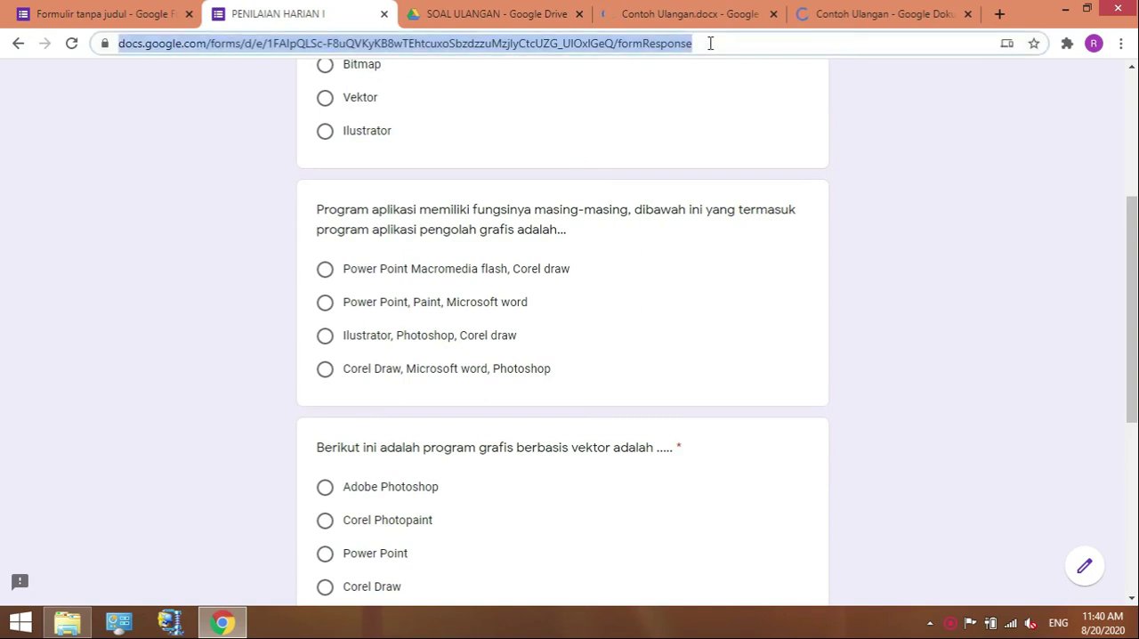